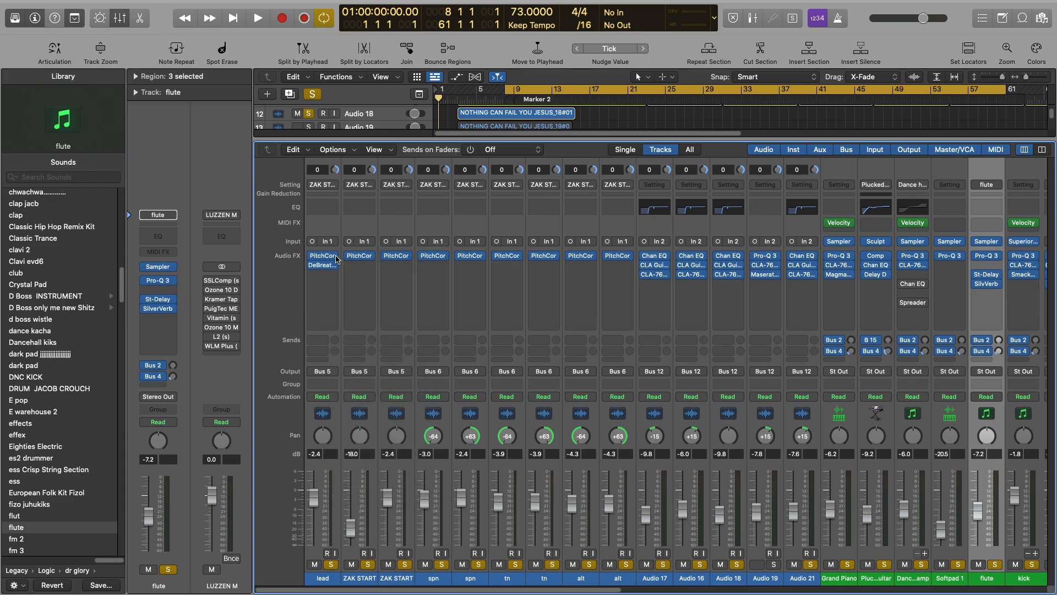
# - Remove the plug-ins from the lead vocal channel and route its output to Stereo Output
pyautogui.click(379, 272)
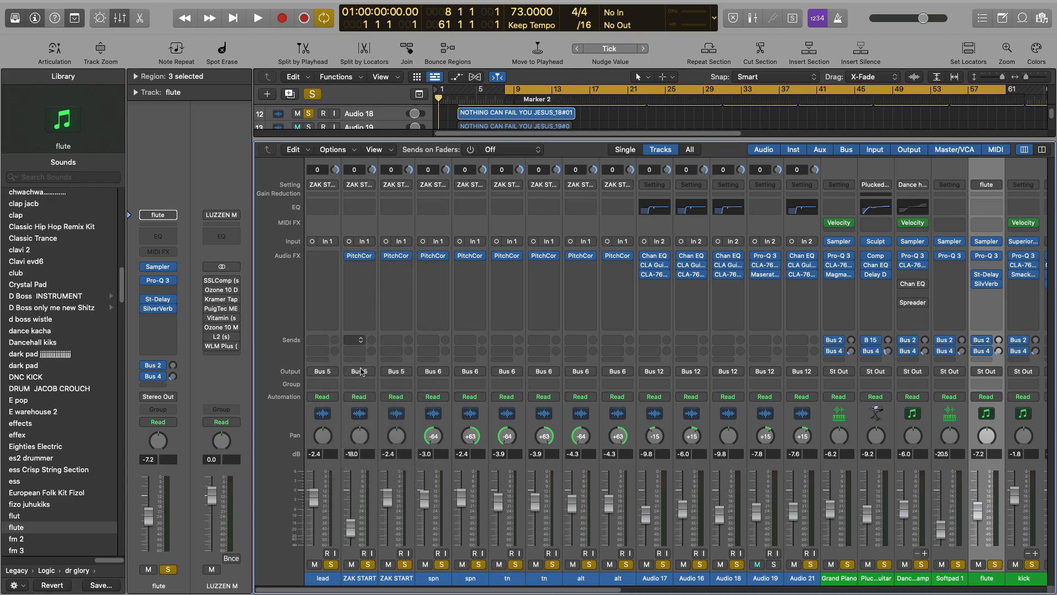
pyautogui.click(332, 373)
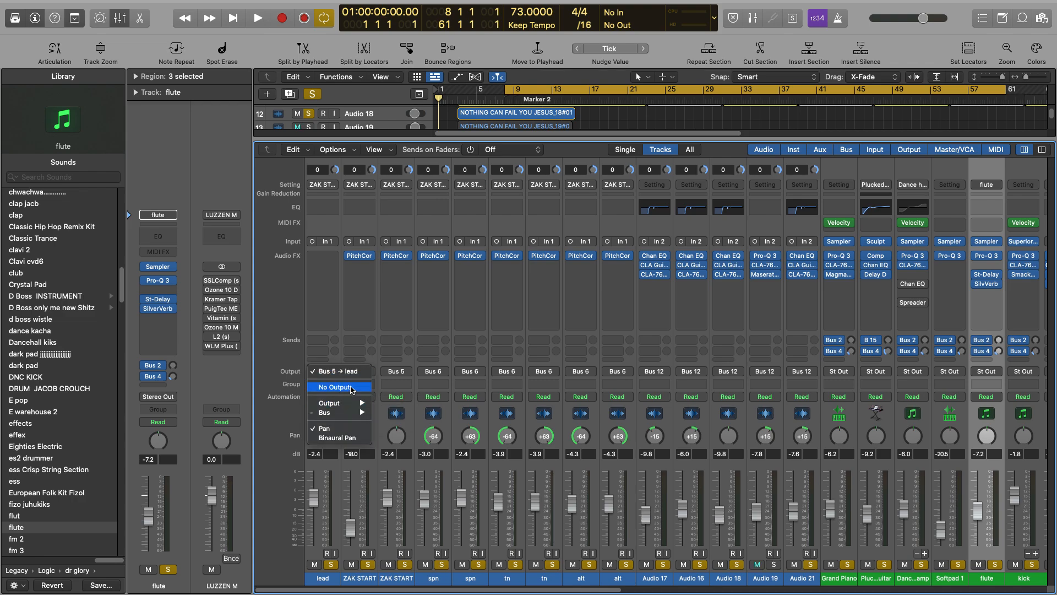
pyautogui.moveTo(357, 403)
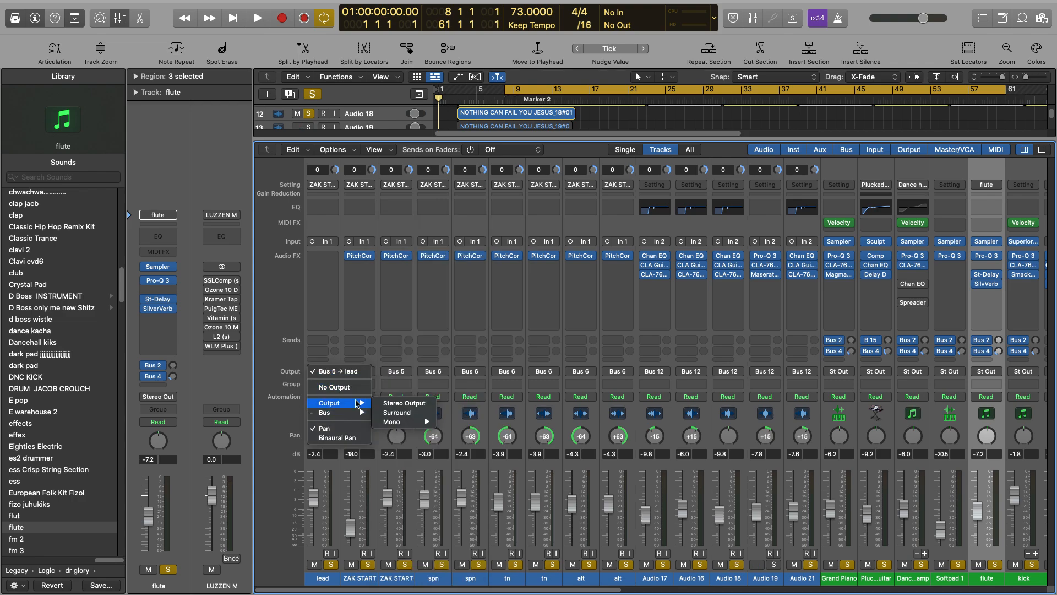
pyautogui.click(400, 408)
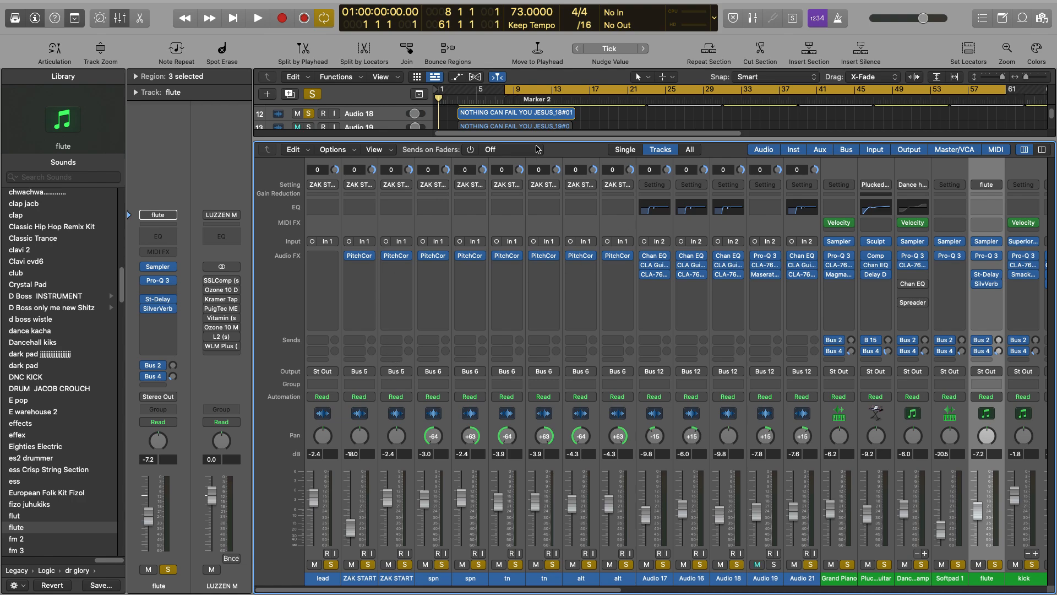
# - Clear all track solos, solo only the lead track, and extend the cycle range to start at bar 7
pyautogui.scroll(6, 545, 124)
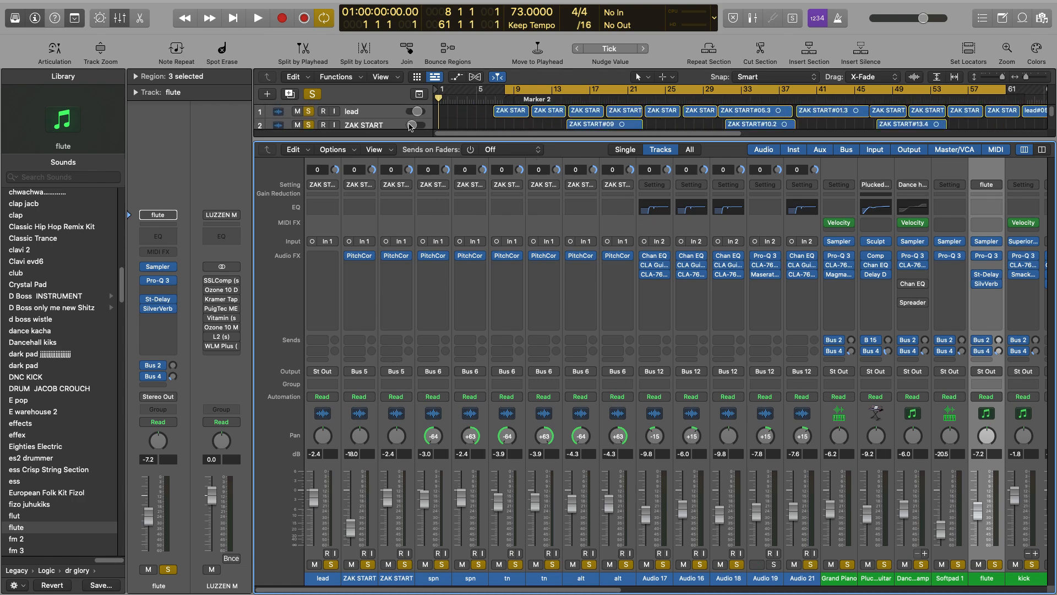
pyautogui.click(319, 96)
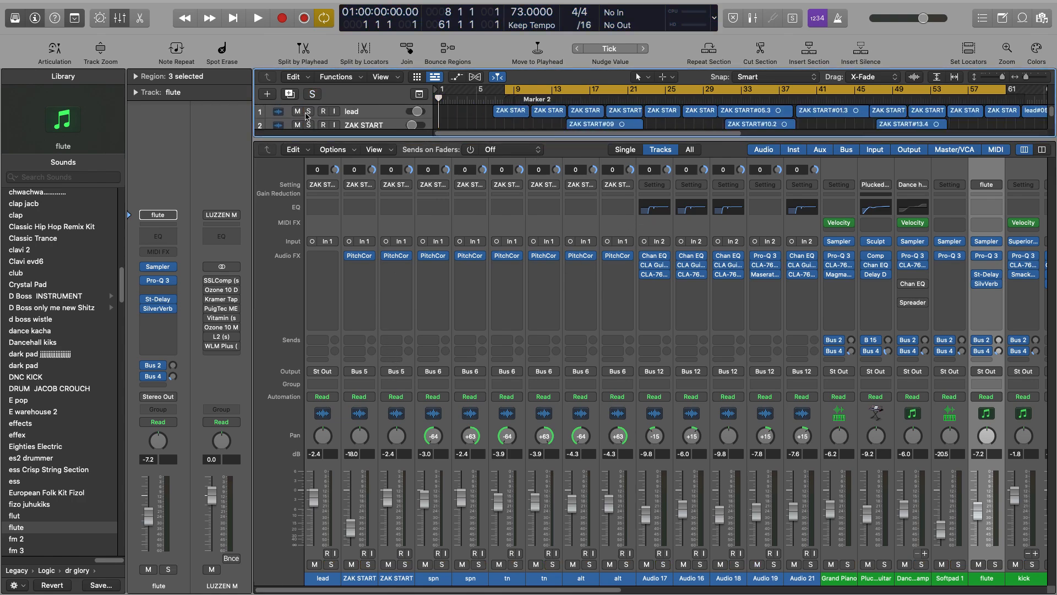
pyautogui.click(308, 112)
pyautogui.moveTo(507, 92); pyautogui.dragTo(497, 98)
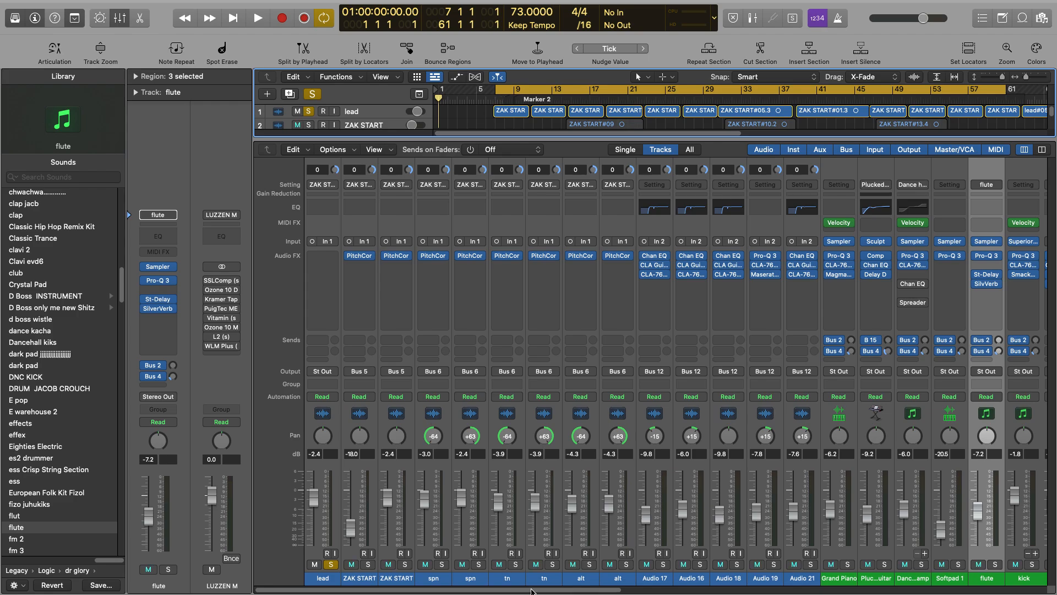
# - Look over the mixer channels and play the soloed, unprocessed lead vocal from bar 8
pyautogui.hscroll(15, 531, 591)
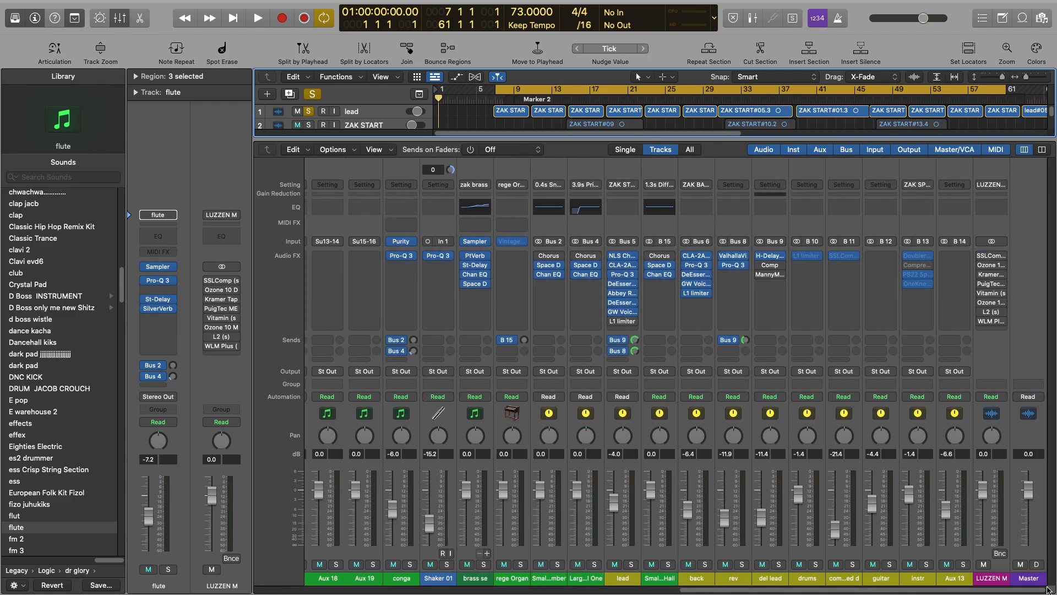
pyautogui.hscroll(-3, 654, 590)
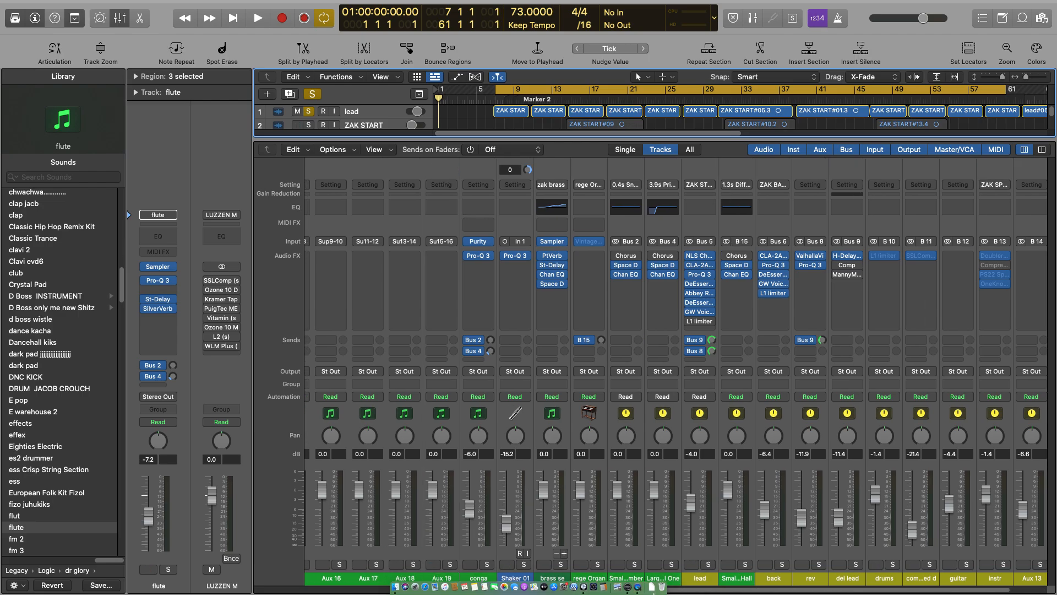
pyautogui.hscroll(-15, 653, 584)
pyautogui.click(501, 98)
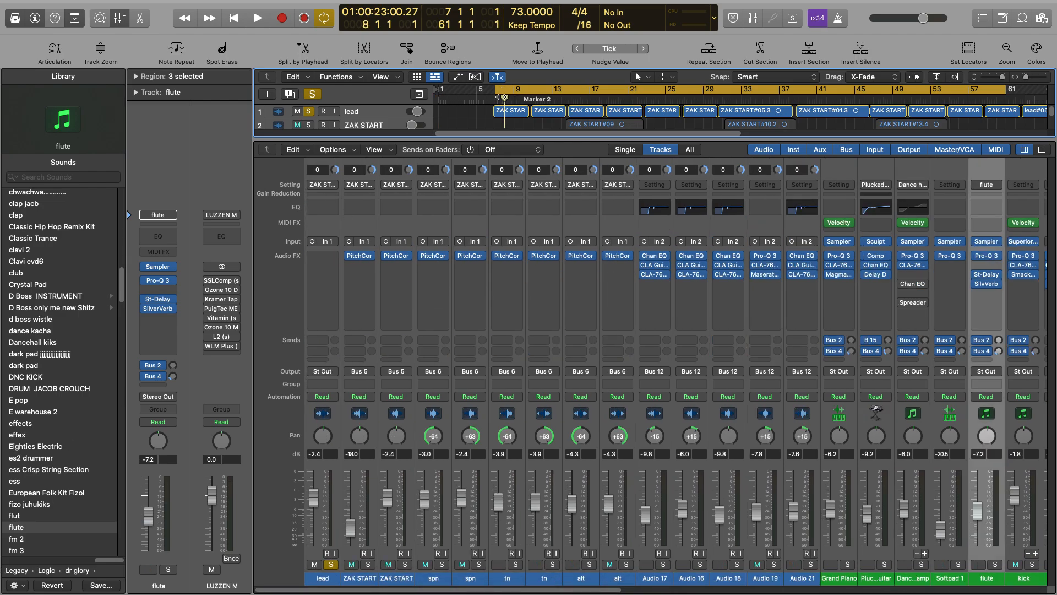
pyautogui.press('space')
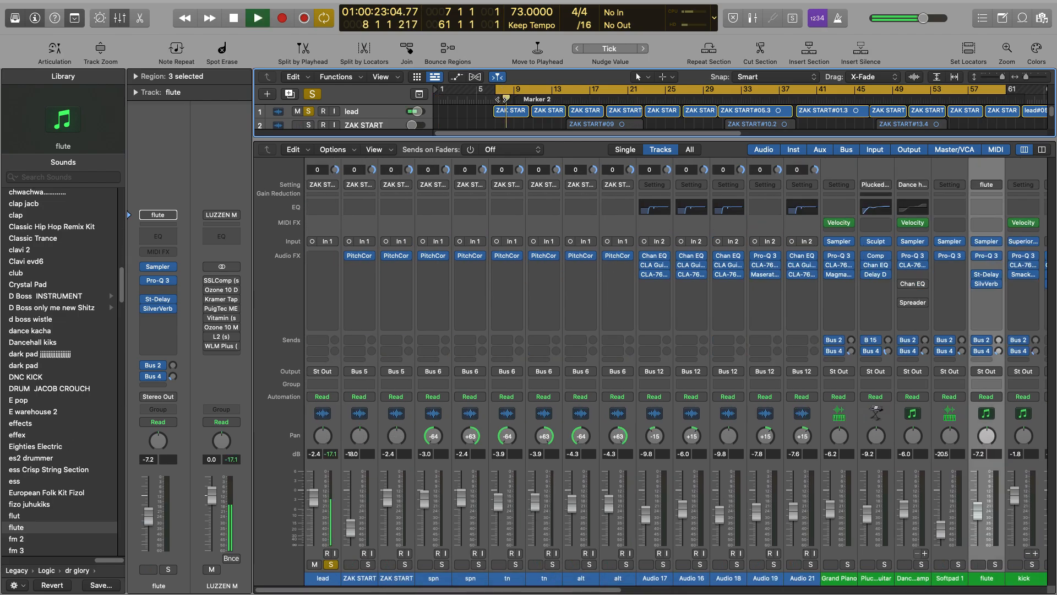
pyautogui.press('space')
pyautogui.press('space')
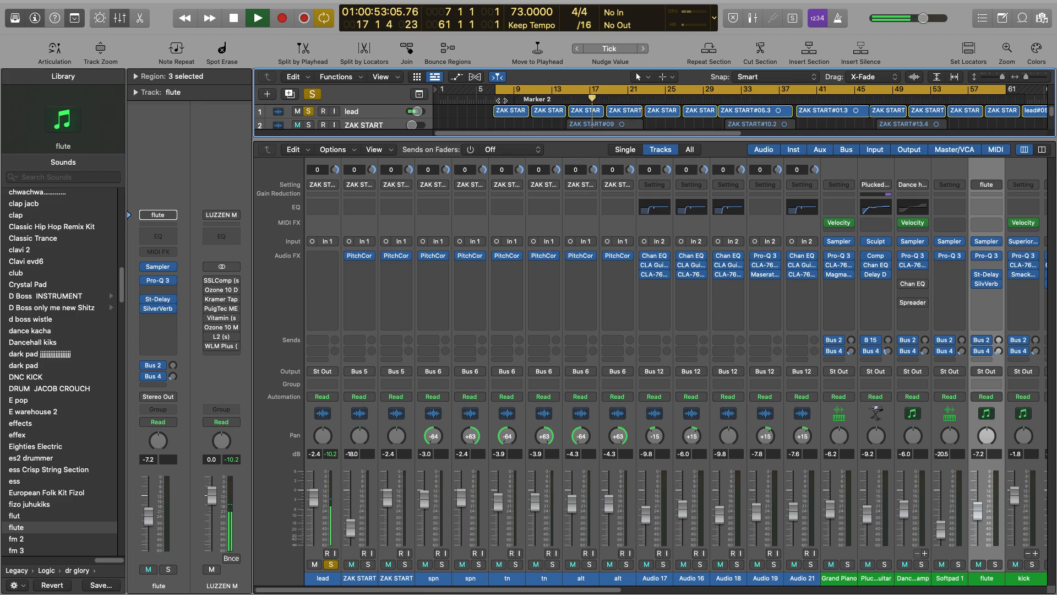
pyautogui.press('space')
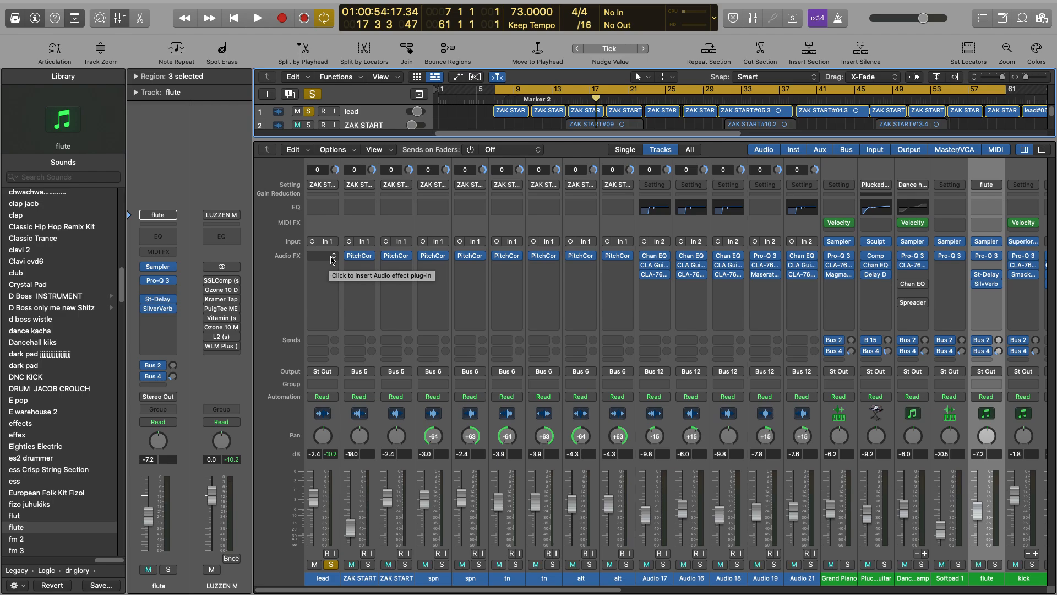
# - Enlarge the track area over the mixer and solo the flute track in addition to the lead
pyautogui.moveTo(359, 141); pyautogui.dragTo(379, 479)
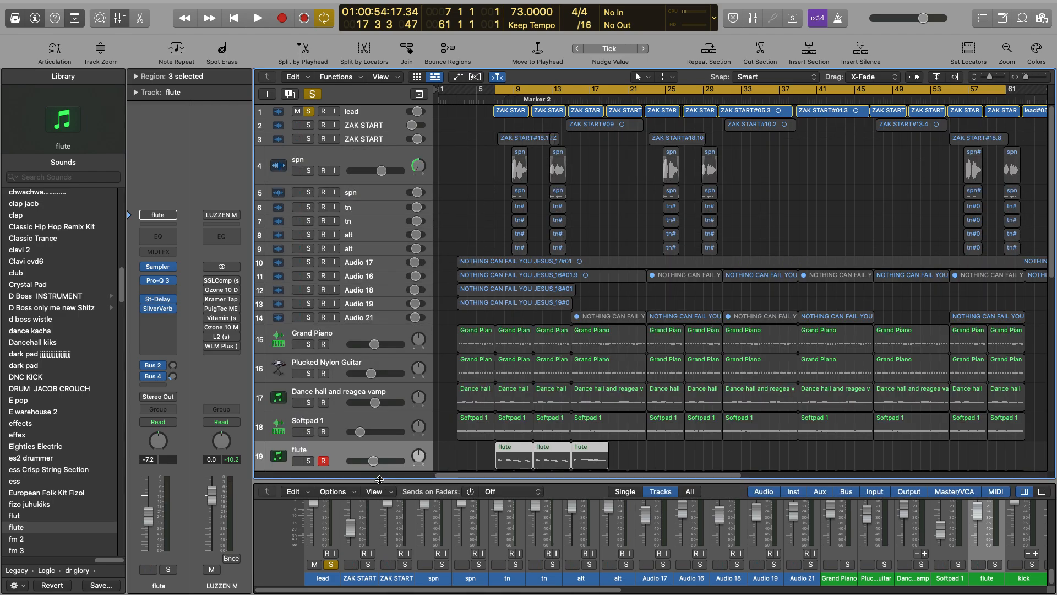
pyautogui.scroll(-4, 397, 334)
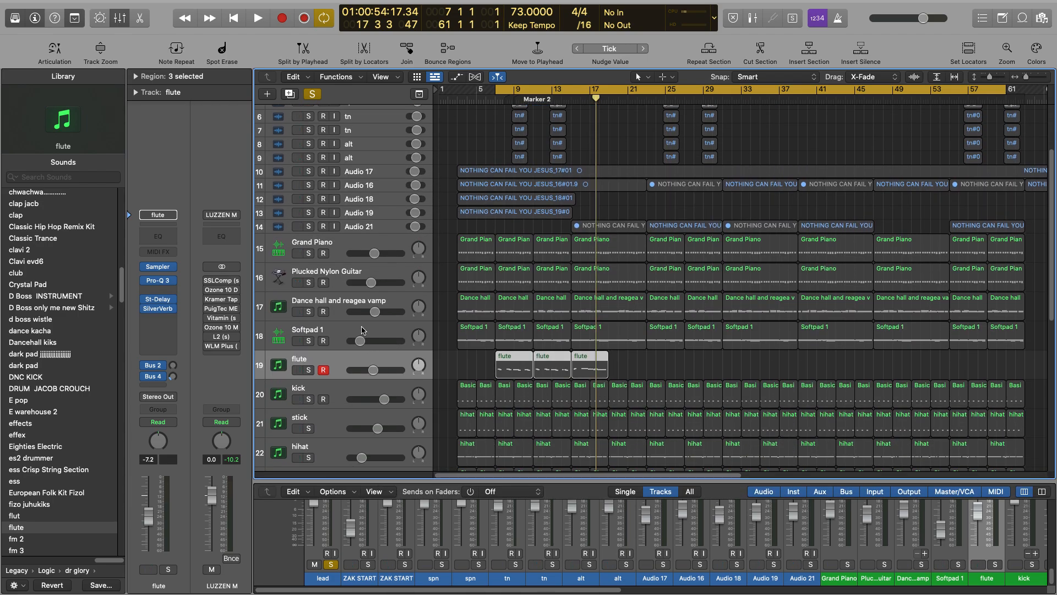
pyautogui.click(362, 330)
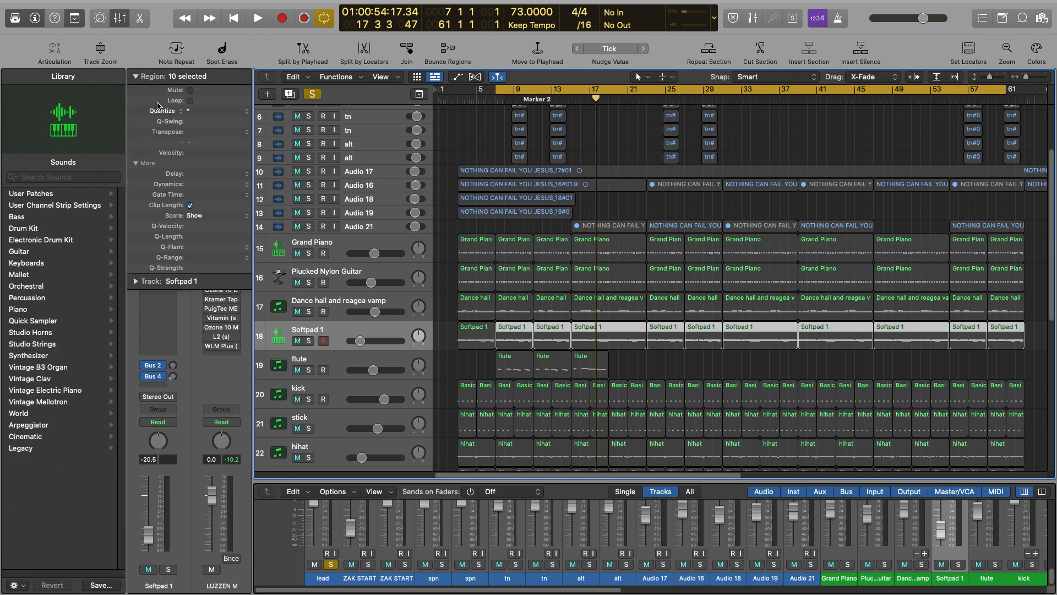
pyautogui.click(337, 365)
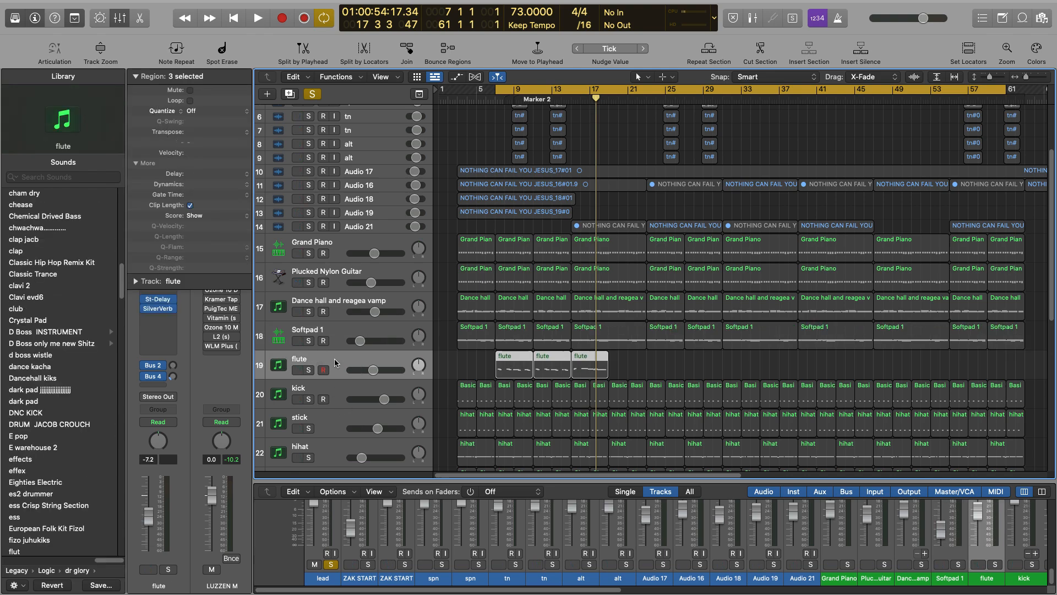
pyautogui.click(308, 370)
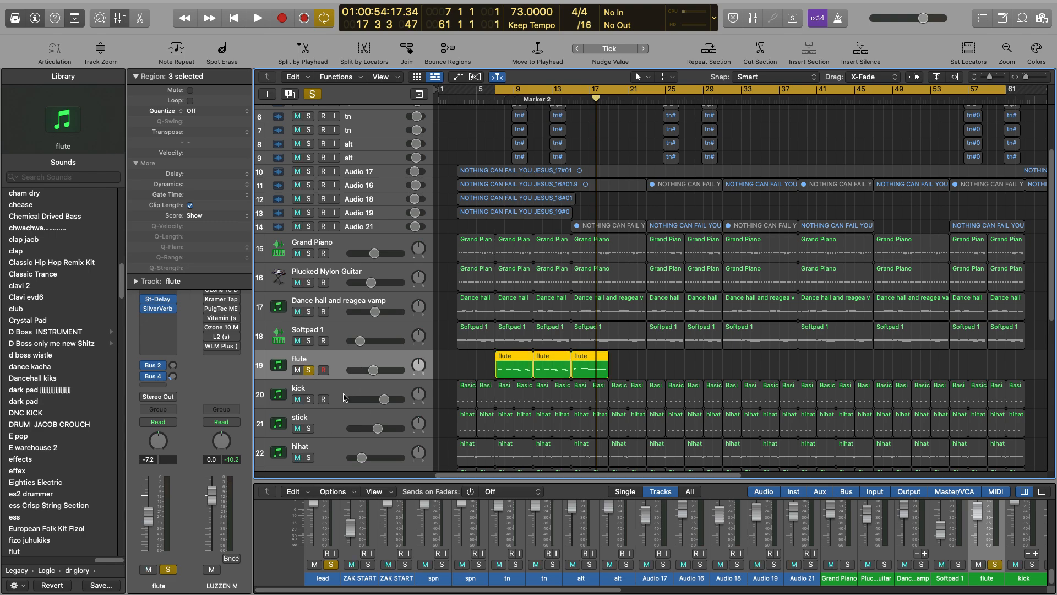
# - Look through the rest of the track list and select the Plucked Nylon Guitar track
pyautogui.scroll(-5, 347, 396)
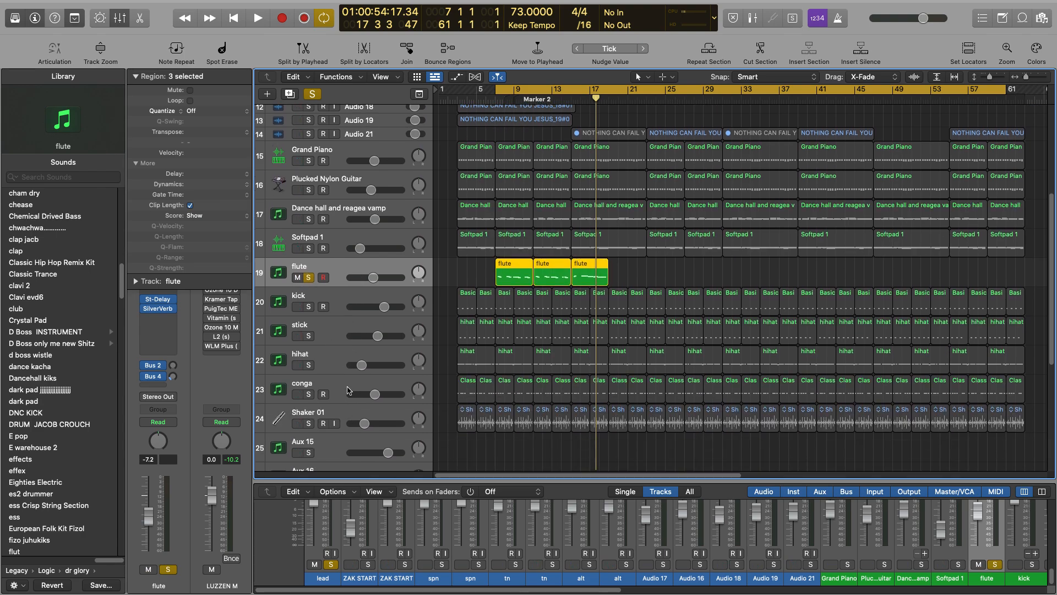
pyautogui.scroll(-10, 349, 407)
pyautogui.scroll(15, 350, 407)
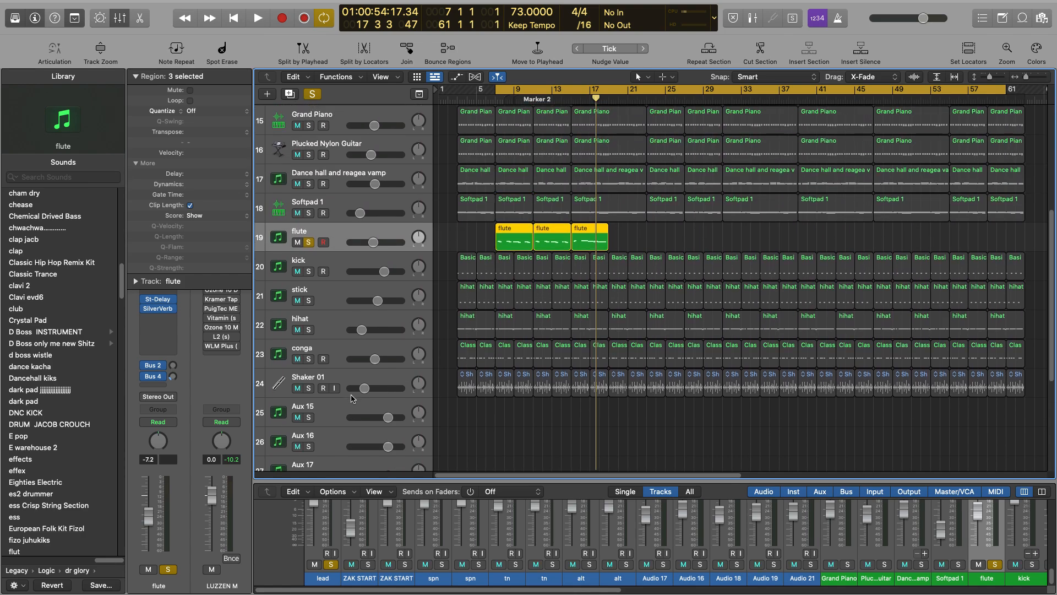
pyautogui.click(353, 323)
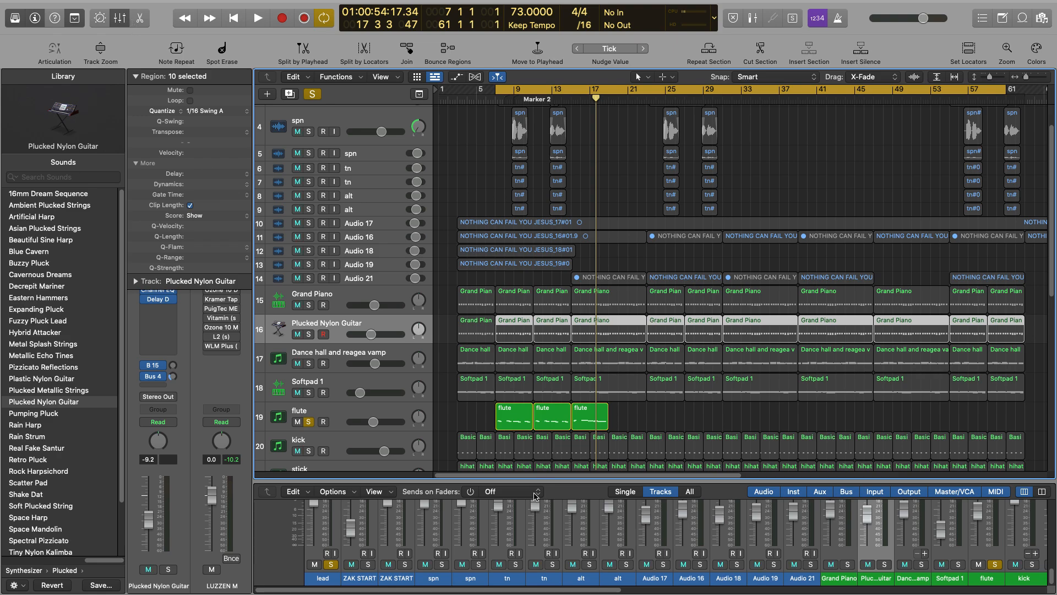
# - Enlarge the mixer to full channel strips and check the Pitch Correction settings on the first ZAK START channel
pyautogui.moveTo(542, 480); pyautogui.dragTo(541, 139)
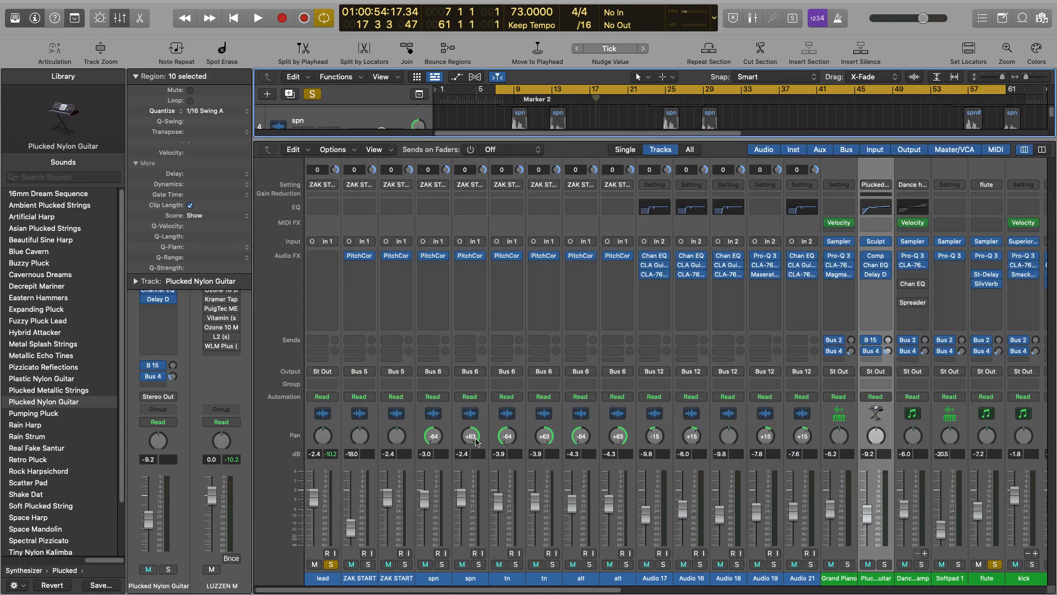
pyautogui.click(359, 255)
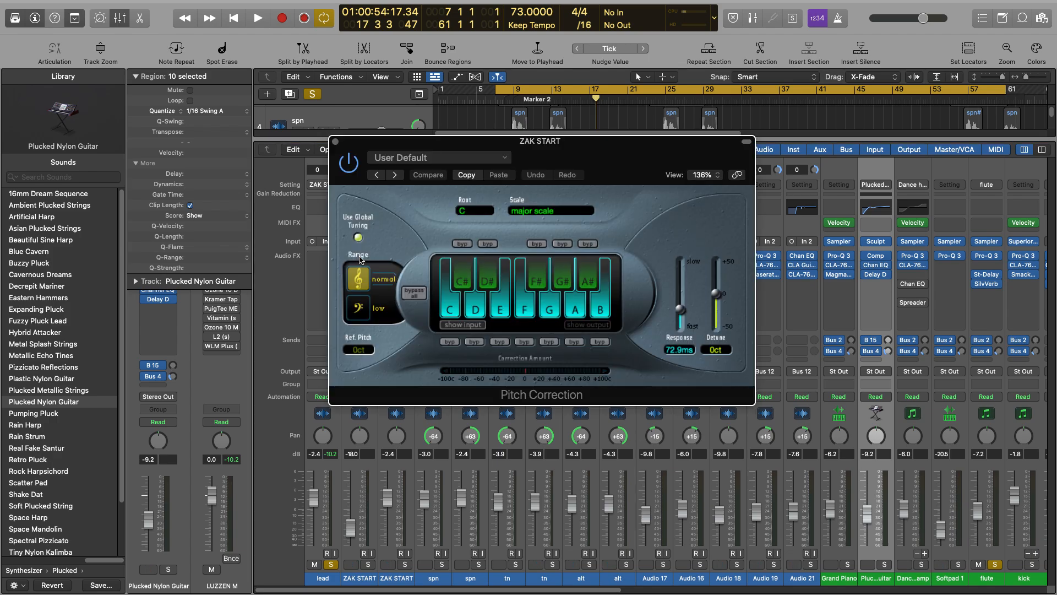
pyautogui.click(336, 142)
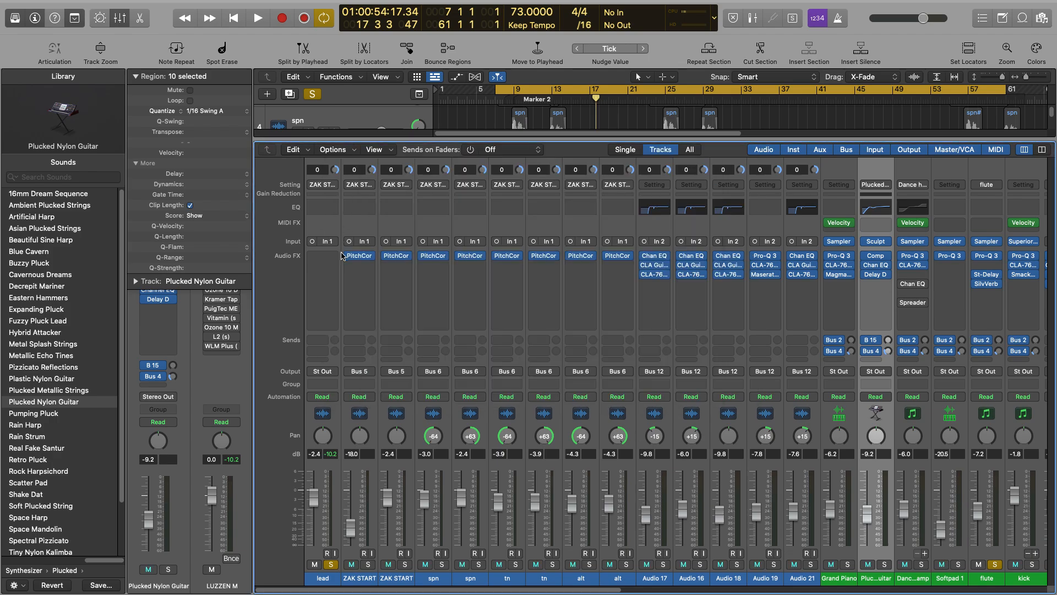
# - Insert the mono Auto-Tune Artist plug-in in the lead channel's first audio effect slot and reposition its window
pyautogui.click(334, 256)
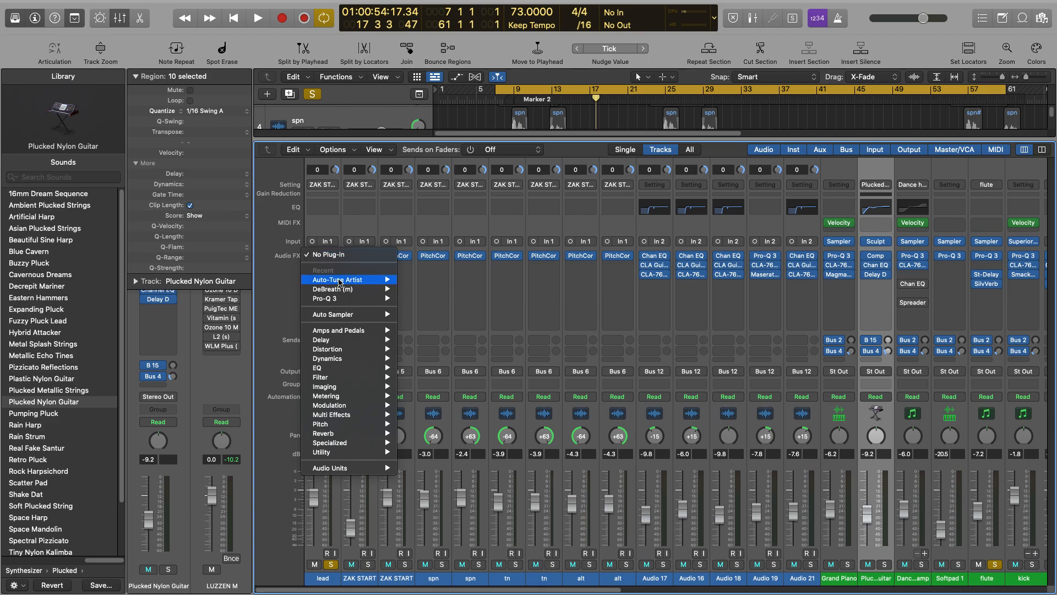
pyautogui.click(286, 301)
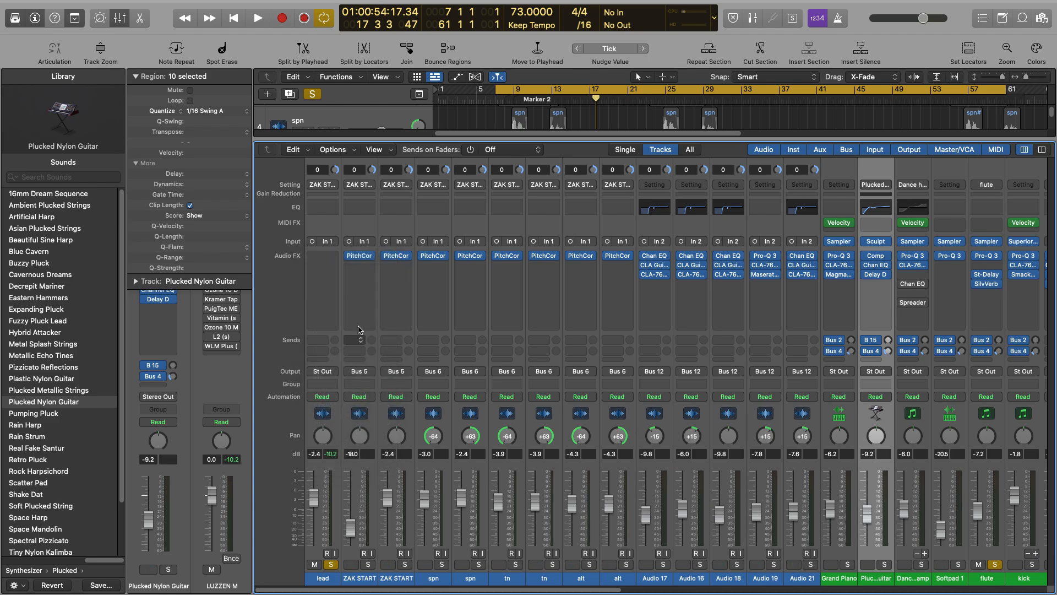
pyautogui.click(330, 256)
pyautogui.moveTo(331, 282)
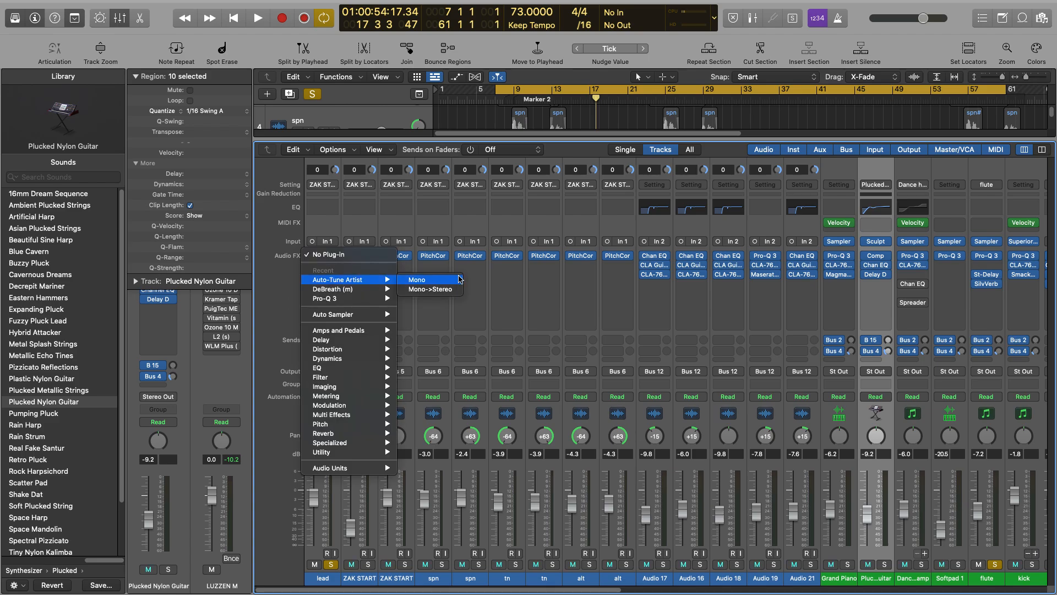
pyautogui.click(435, 280)
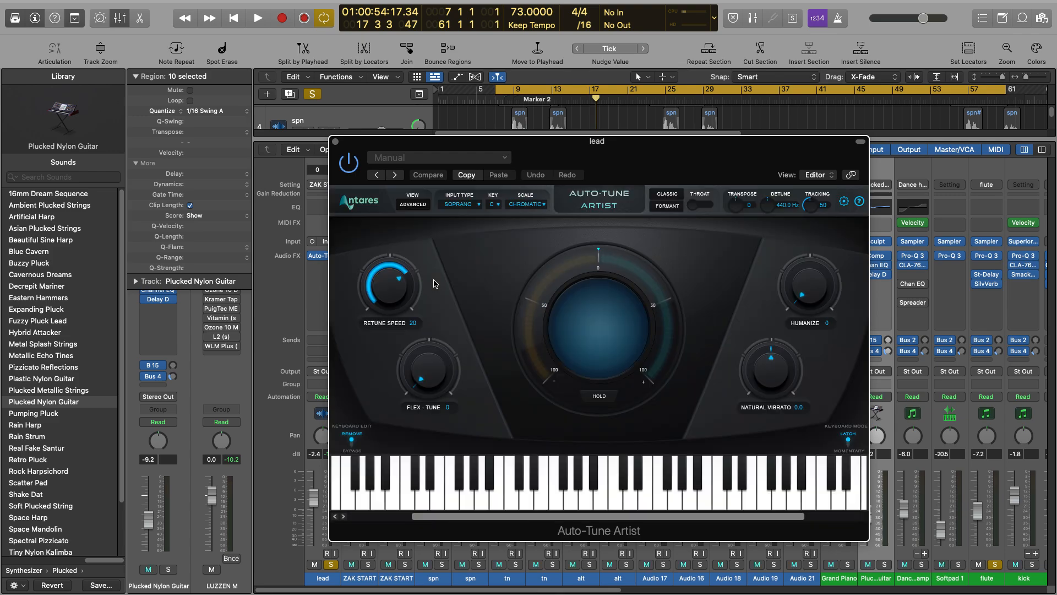
pyautogui.moveTo(568, 150); pyautogui.dragTo(522, 155)
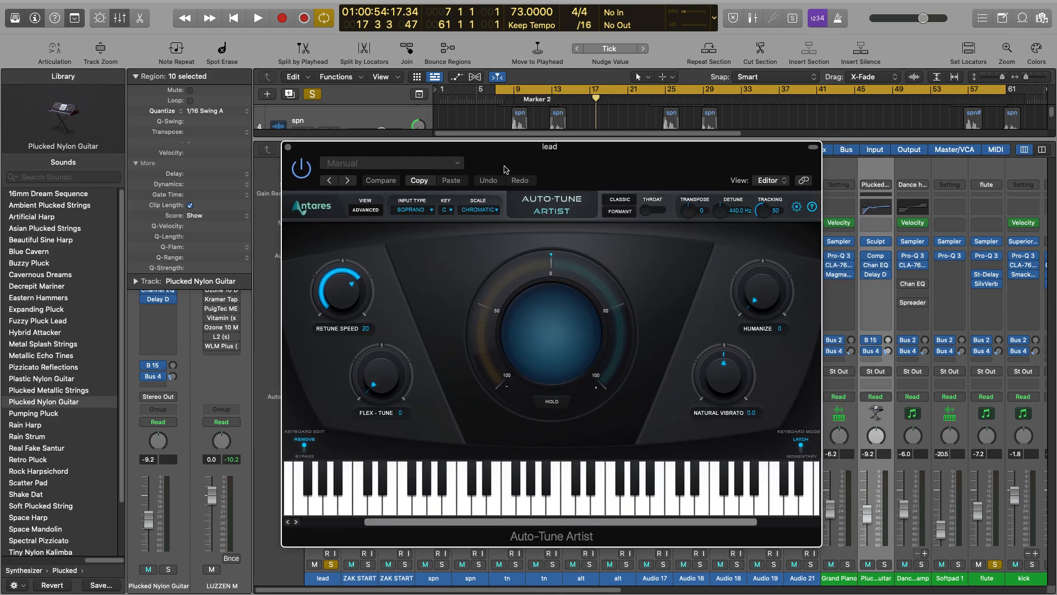
# - Play the lead vocal through Auto-Tune Artist from bar 7
pyautogui.scroll(3, 525, 112)
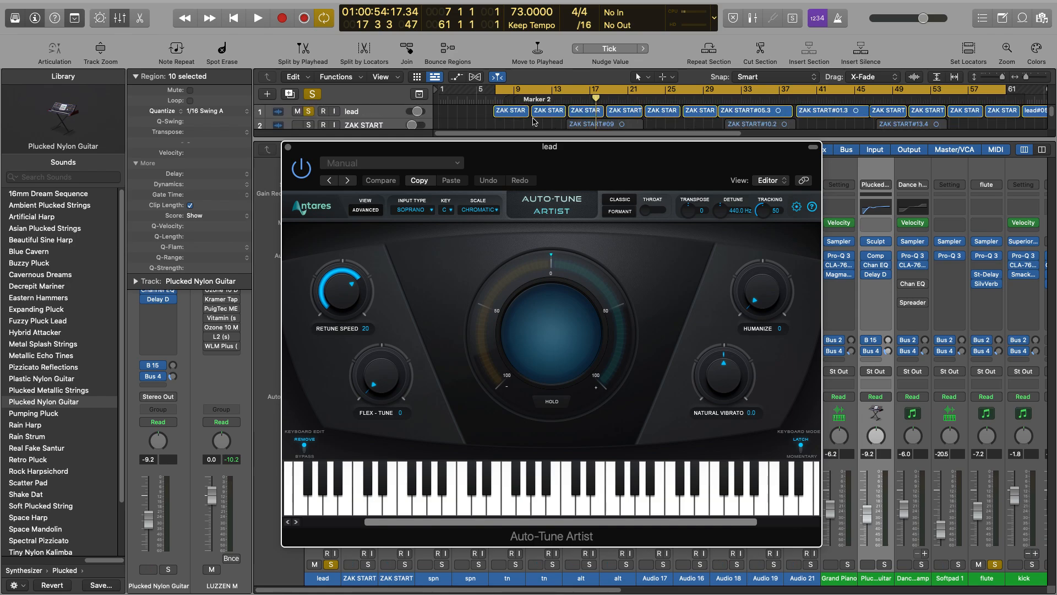
pyautogui.doubleClick(498, 102)
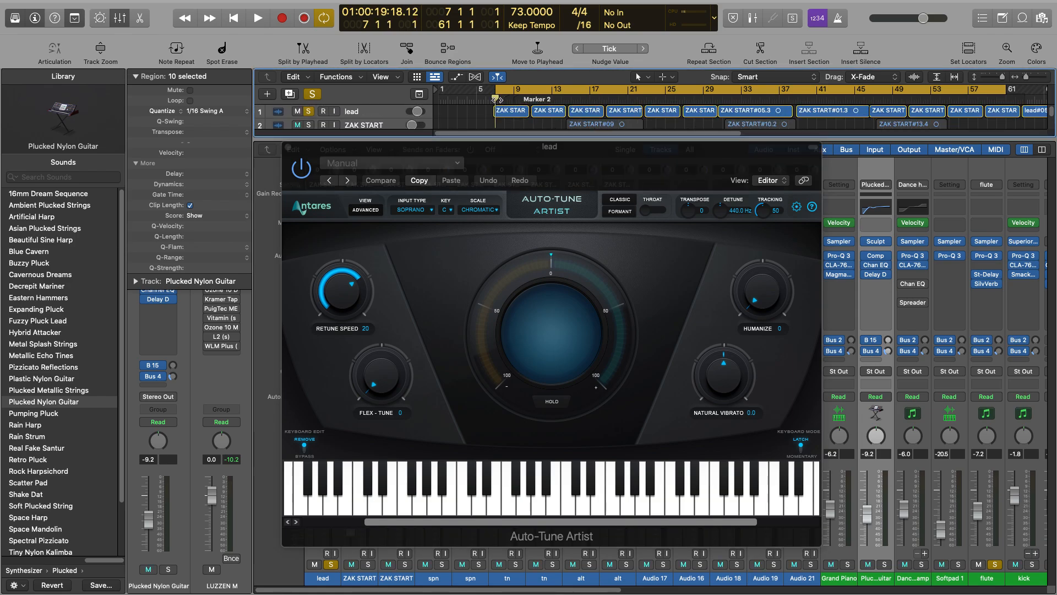
pyautogui.press('space')
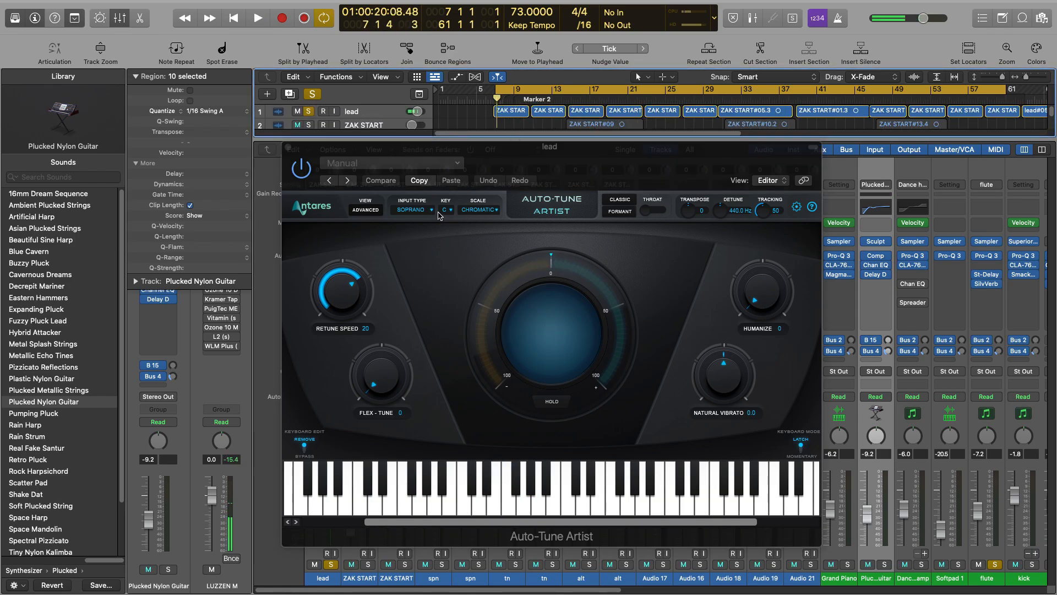
# - Set Auto-Tune Artist's key to C and its scale to Major on the lead vocal
pyautogui.click(453, 211)
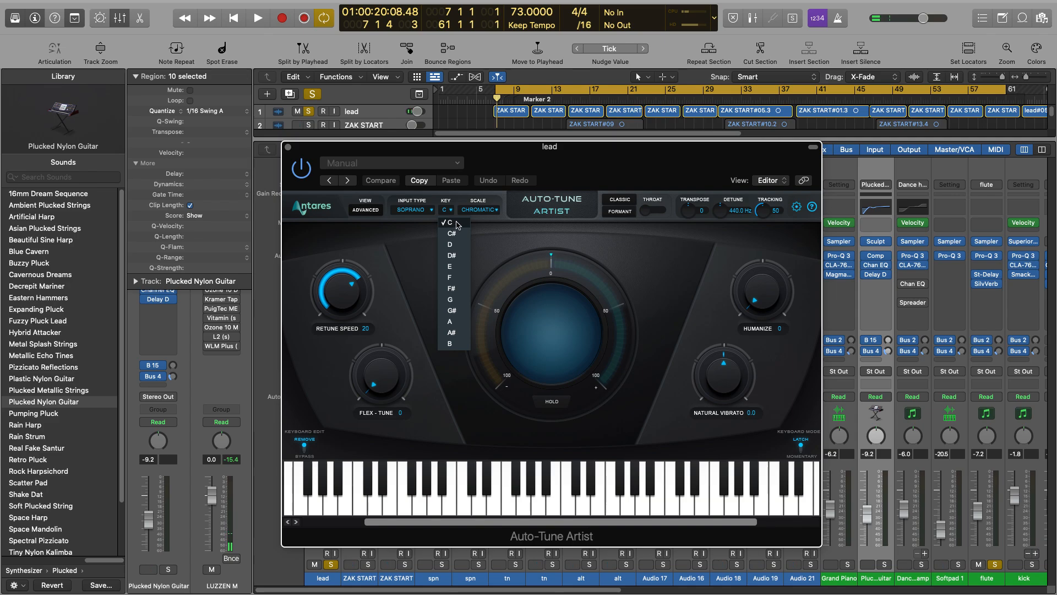
pyautogui.click(457, 223)
pyautogui.click(489, 211)
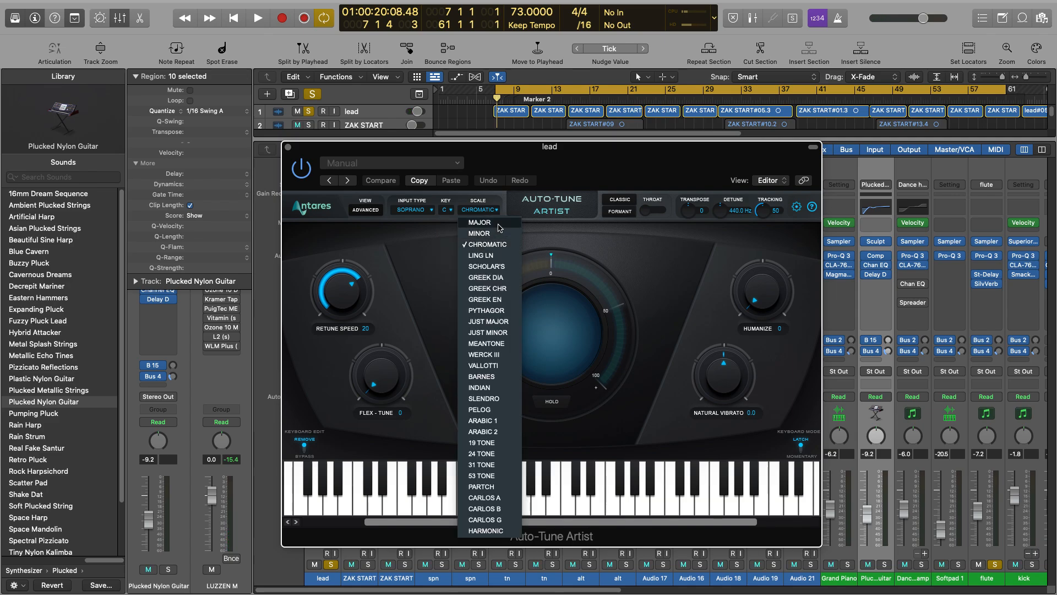
pyautogui.click(479, 223)
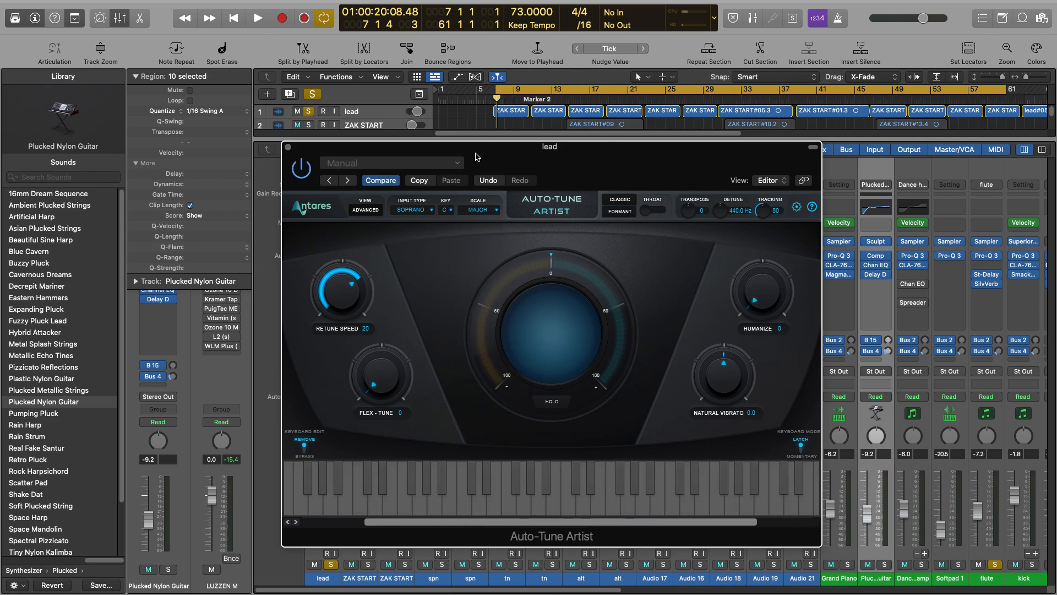
# - Audition the lead vocal with Auto-Tune Artist's Retune Speed set to 0
pyautogui.moveTo(329, 309); pyautogui.dragTo(323, 255)
pyautogui.press('space')
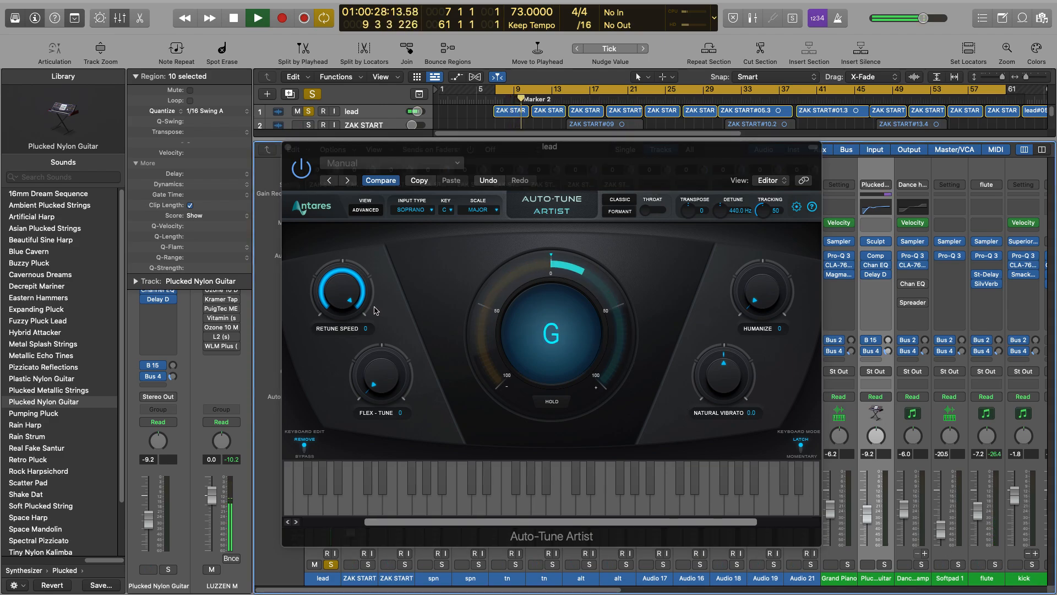
pyautogui.press('space')
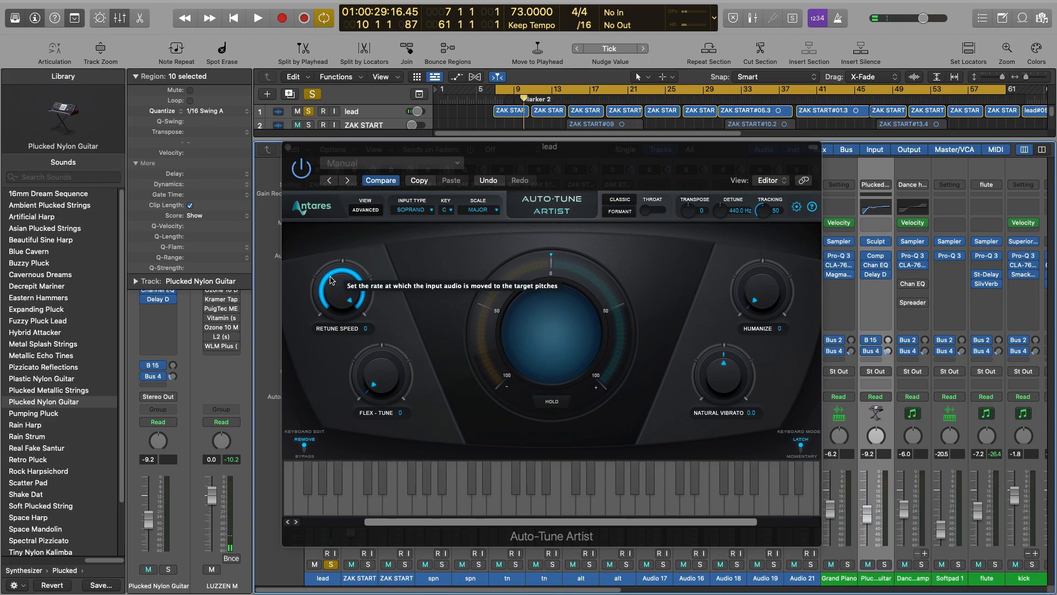
# - Set Auto-Tune Artist's Retune Speed to 20 and play the lead vocal through it
pyautogui.moveTo(329, 286)
pyautogui.mouseDown()
pyautogui.moveTo(335, 342)
pyautogui.moveTo(326, 318)
pyautogui.mouseUp()
pyautogui.press('space')
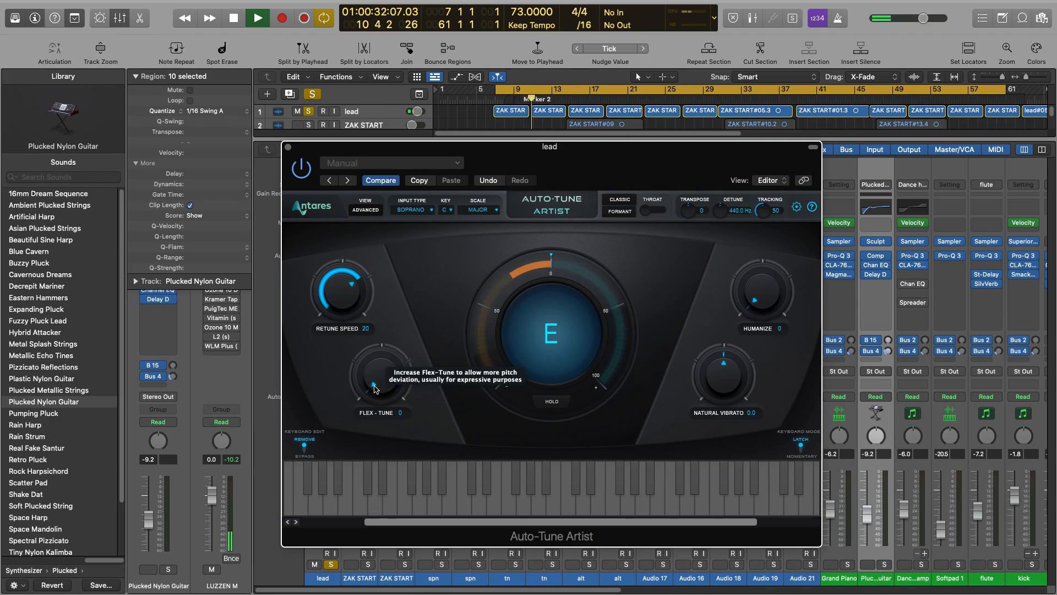
pyautogui.press('space')
# - Set Flex-Tune to 30 and Humanize to 50 while auditioning the lead vocal, and close Auto-Tune Artist
pyautogui.moveTo(375, 388); pyautogui.dragTo(370, 341)
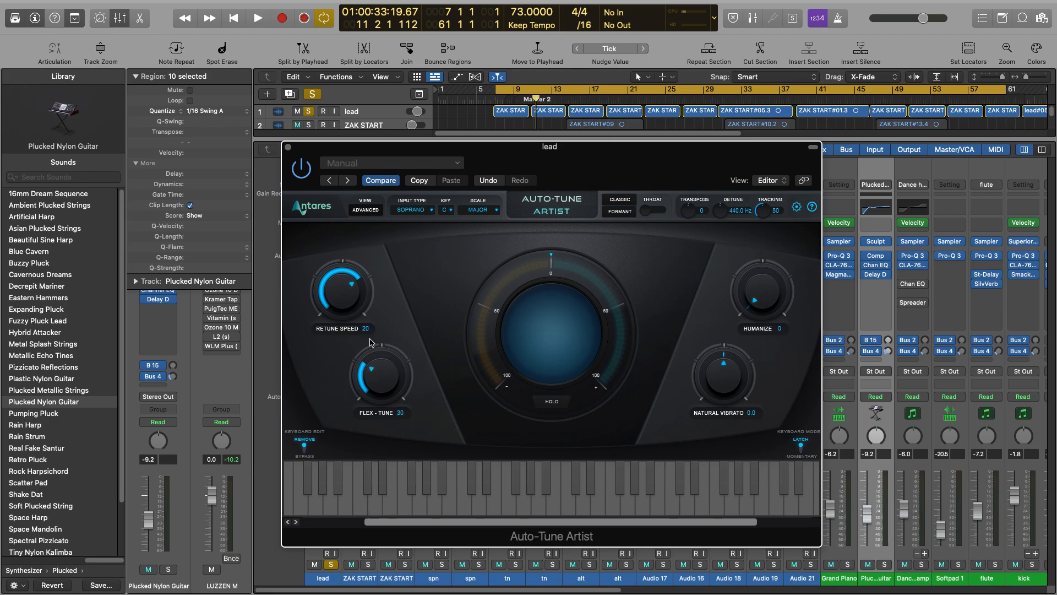
pyautogui.press('space')
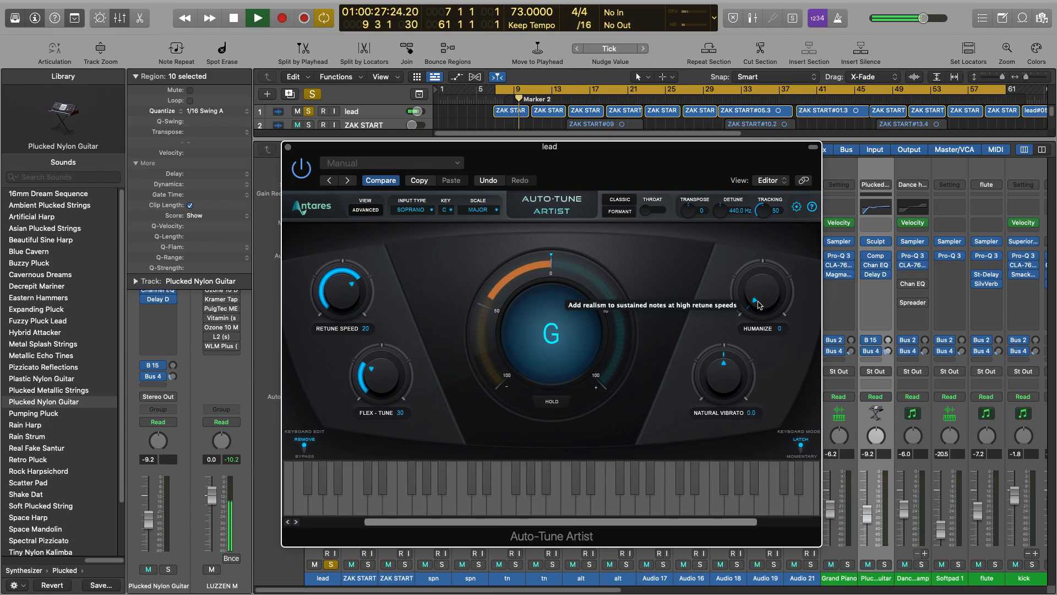
pyautogui.moveTo(755, 303); pyautogui.dragTo(755, 243)
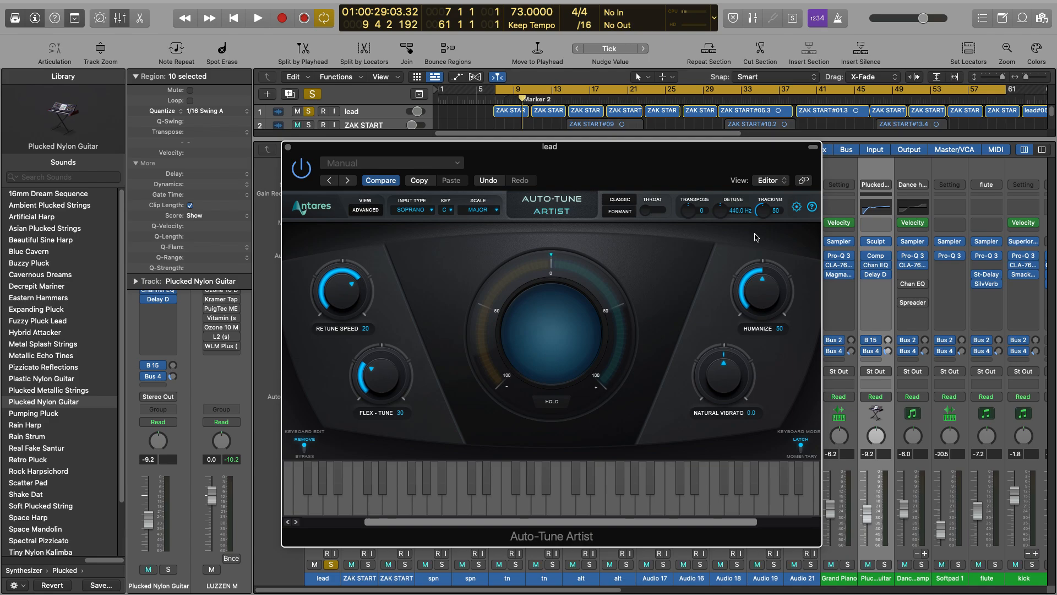
pyautogui.press('space')
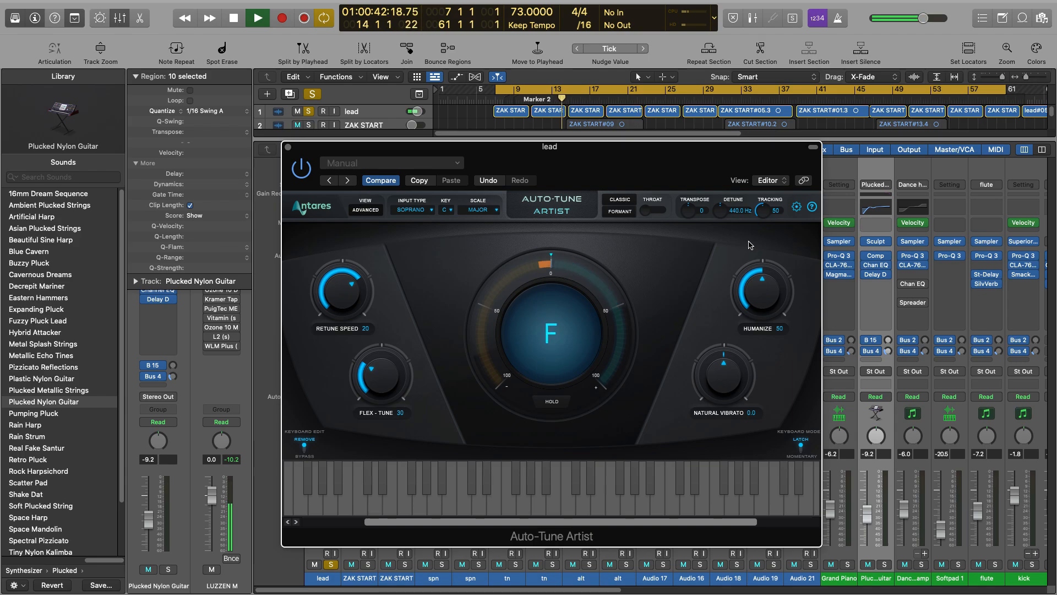
pyautogui.press('space')
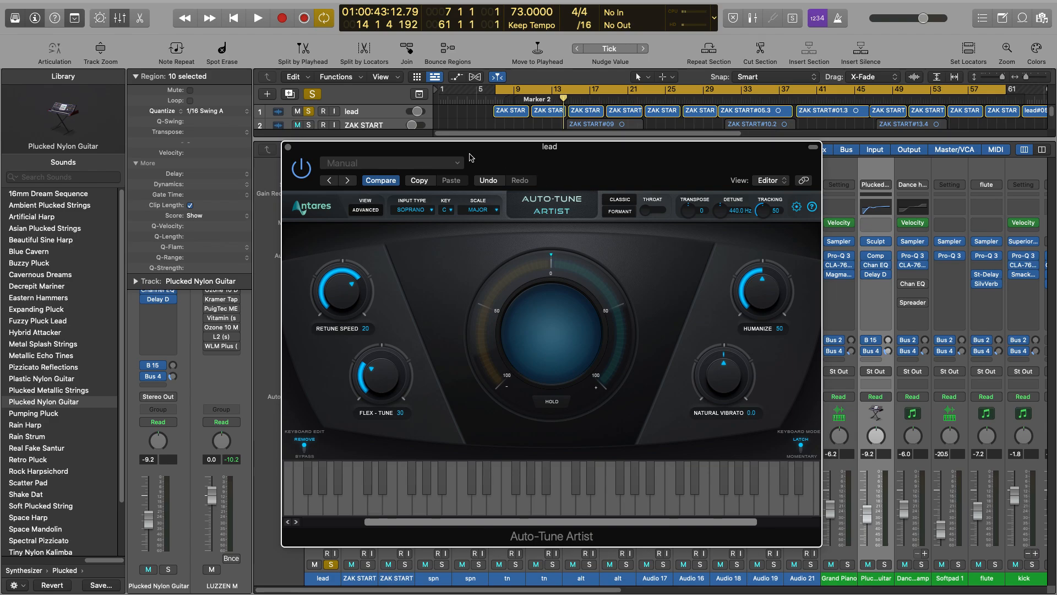
pyautogui.click(288, 147)
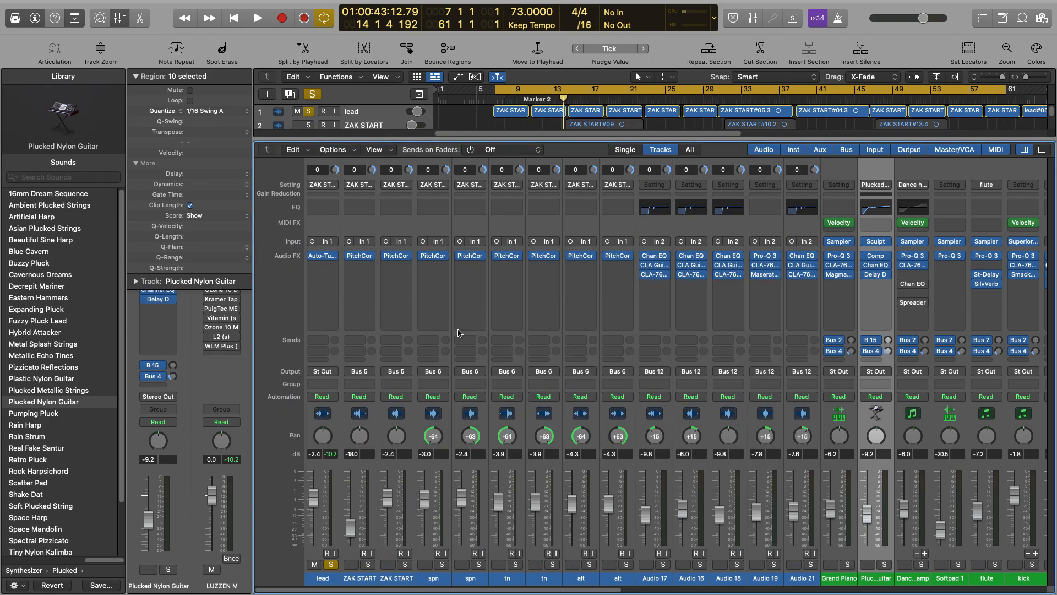
# - Route the lead channel's output to Bus 16
pyautogui.click(337, 373)
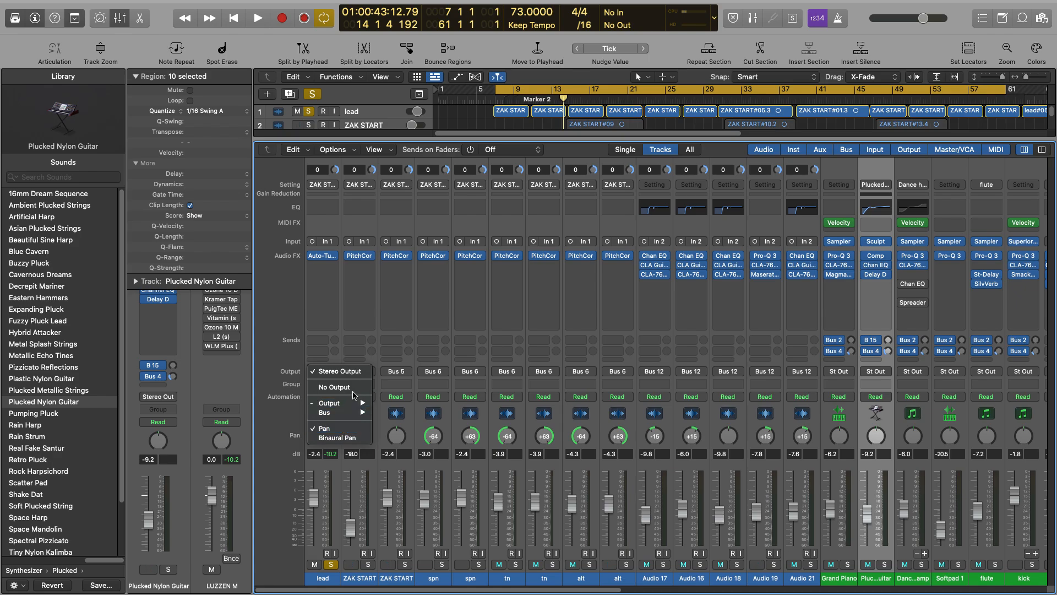
pyautogui.moveTo(354, 407)
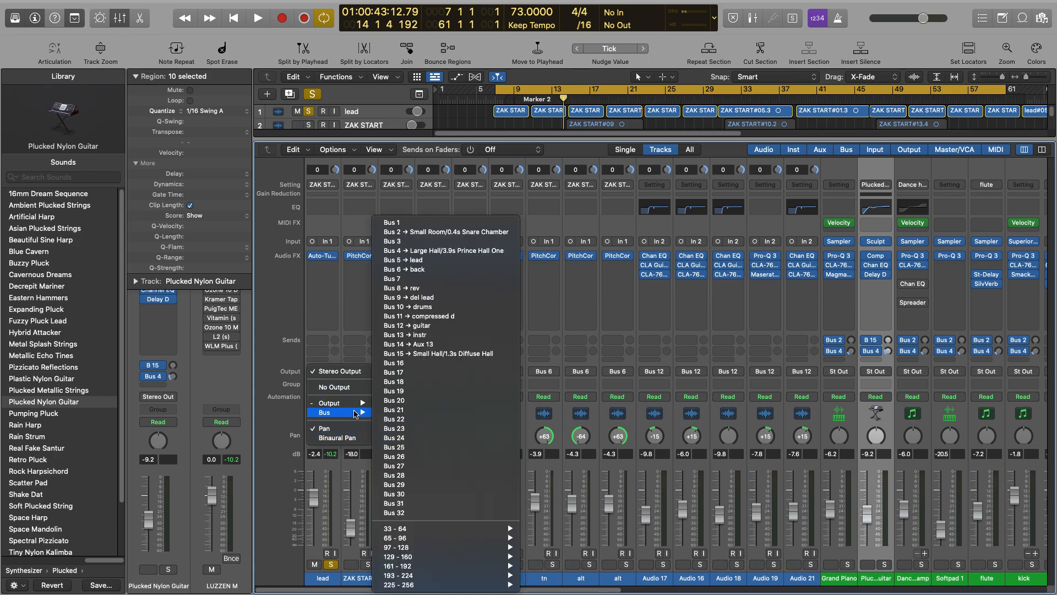
pyautogui.click(465, 363)
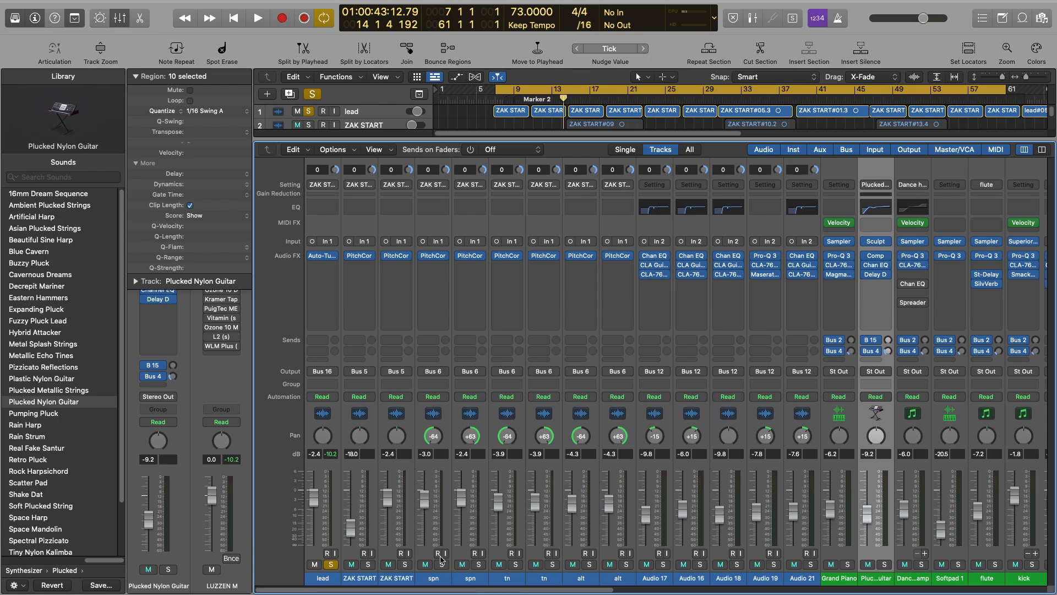
# - Rename the aux channel fed by Bus 16 as "lead vocal"
pyautogui.moveTo(495, 592); pyautogui.dragTo(928, 592)
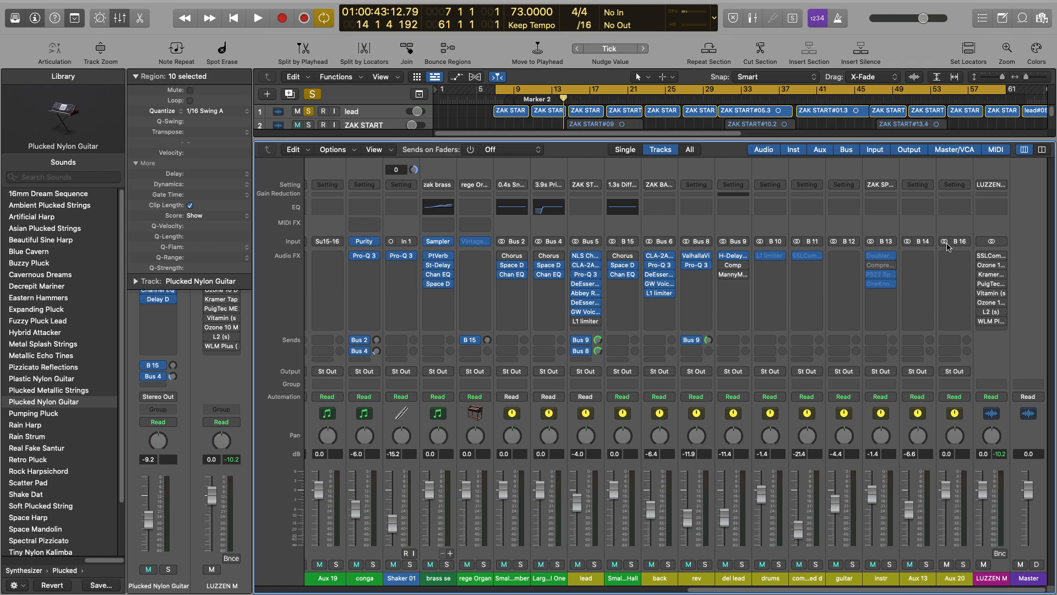
pyautogui.click(957, 578)
pyautogui.doubleClick(957, 578)
pyautogui.press('BackSpace')
pyautogui.press('BackSpace')
pyautogui.press('BackSpace')
pyautogui.press('BackSpace')
pyautogui.press('BackSpace')
pyautogui.press('BackSpace')
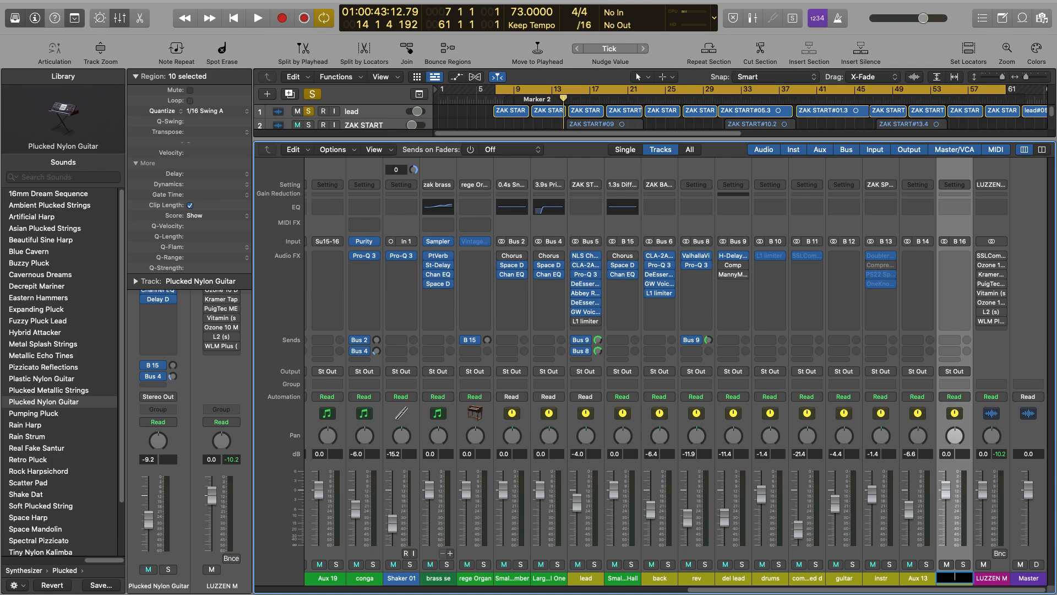
pyautogui.write('lead vocal')
pyautogui.press('Escape')
# - Insert the Waves CLA-2A (s) compressor in the lead vocal aux's first audio effect slot and reposition its window
pyautogui.click(968, 258)
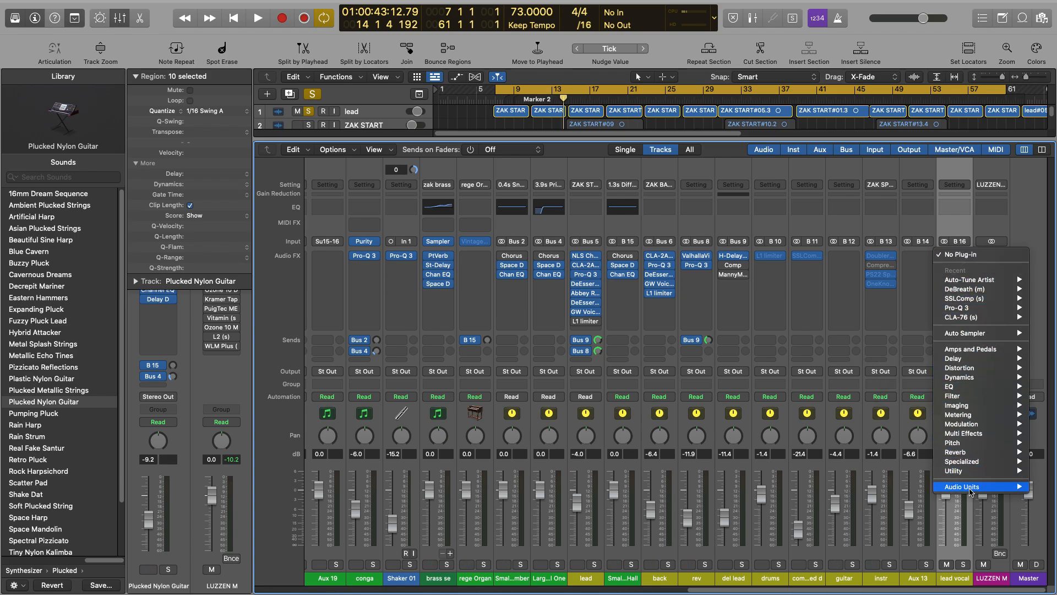
pyautogui.moveTo(970, 492)
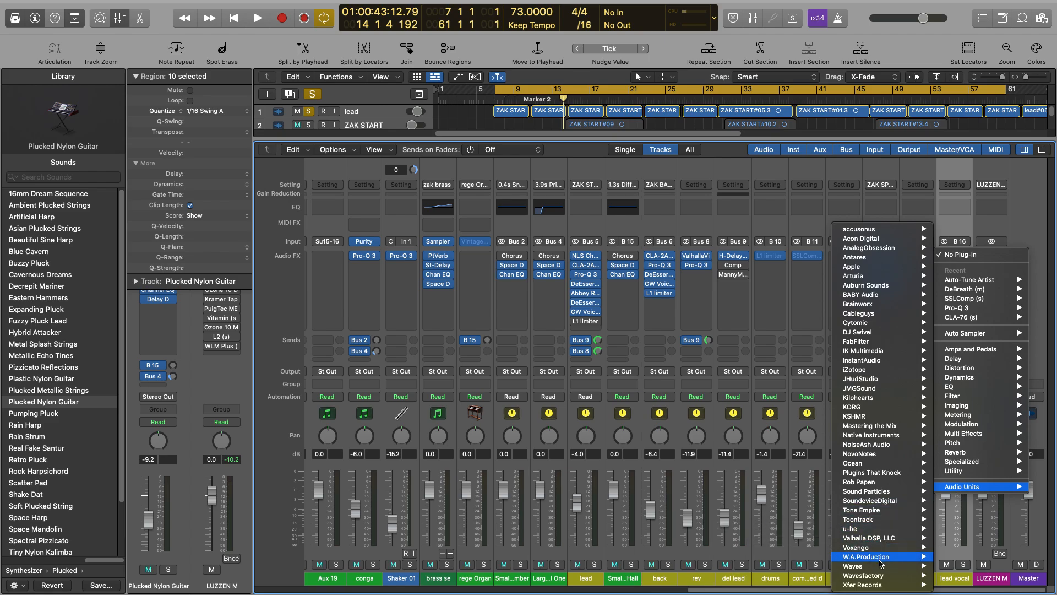
pyautogui.moveTo(880, 566)
pyautogui.scroll(-5, 754, 518)
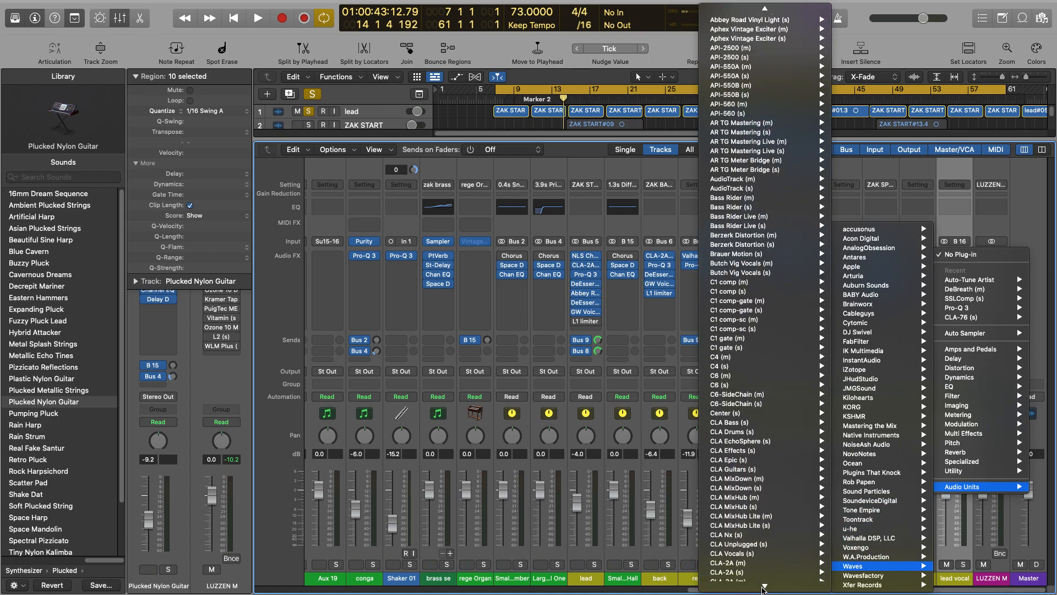
pyautogui.moveTo(751, 424)
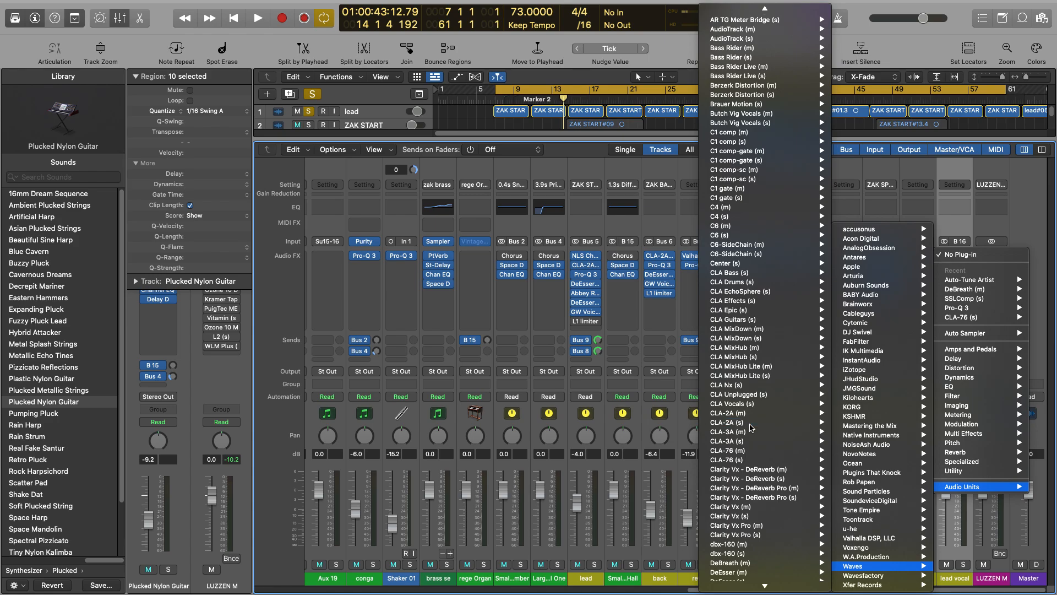
pyautogui.click(678, 422)
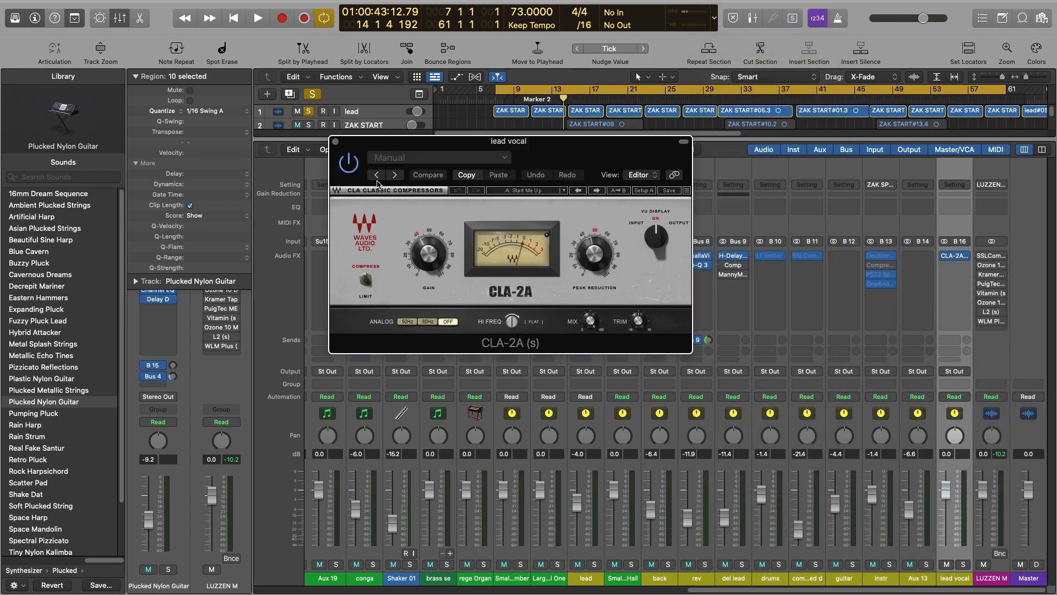
pyautogui.moveTo(448, 149); pyautogui.dragTo(490, 199)
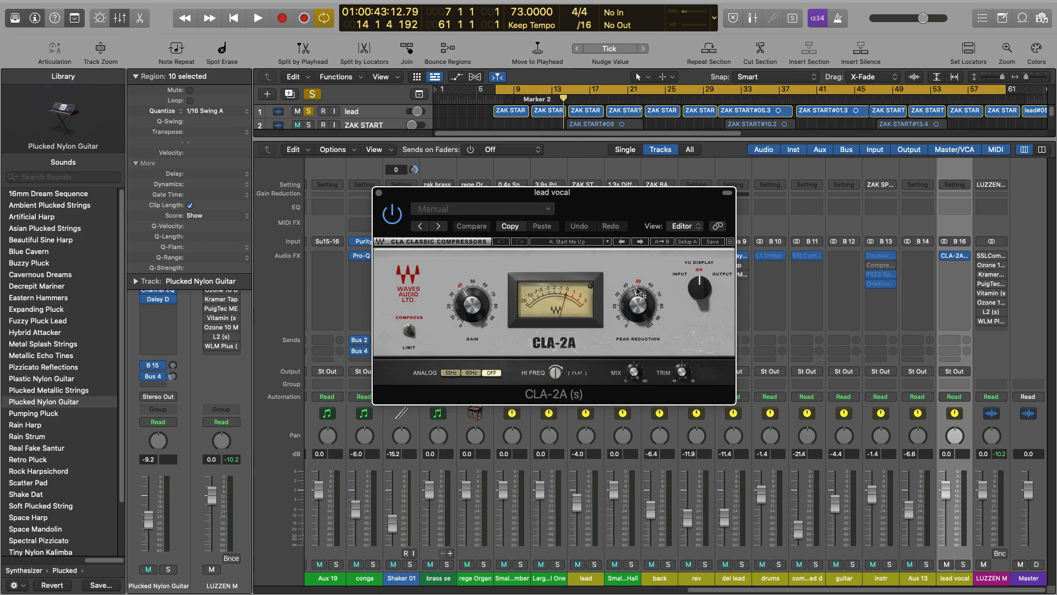
# - Adjust the CLA-2A's Peak Reduction on the lead vocal aux while the vocal plays
pyautogui.moveTo(639, 322); pyautogui.dragTo(639, 313)
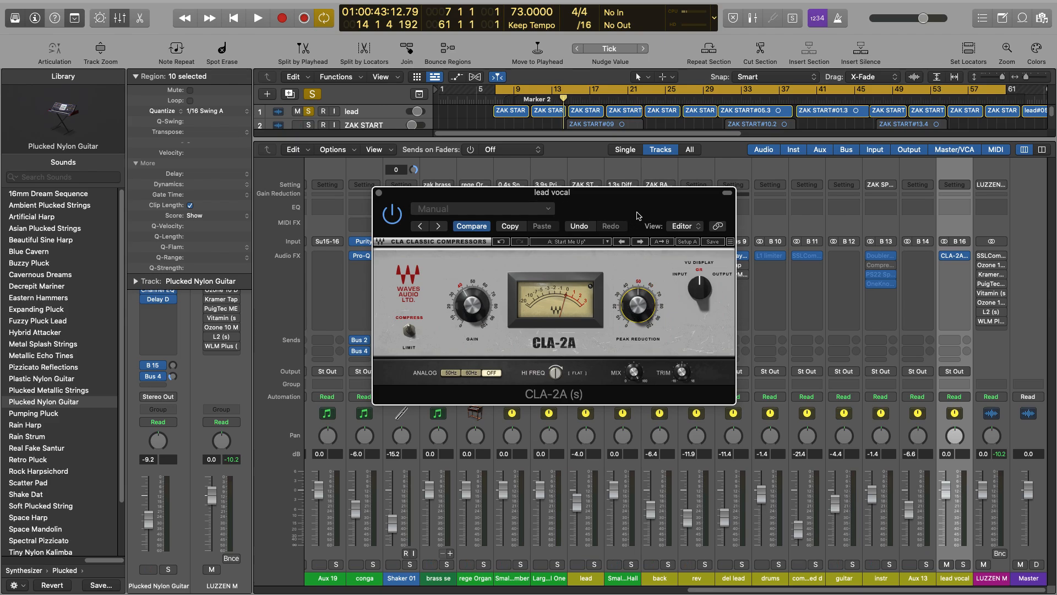
pyautogui.press('space')
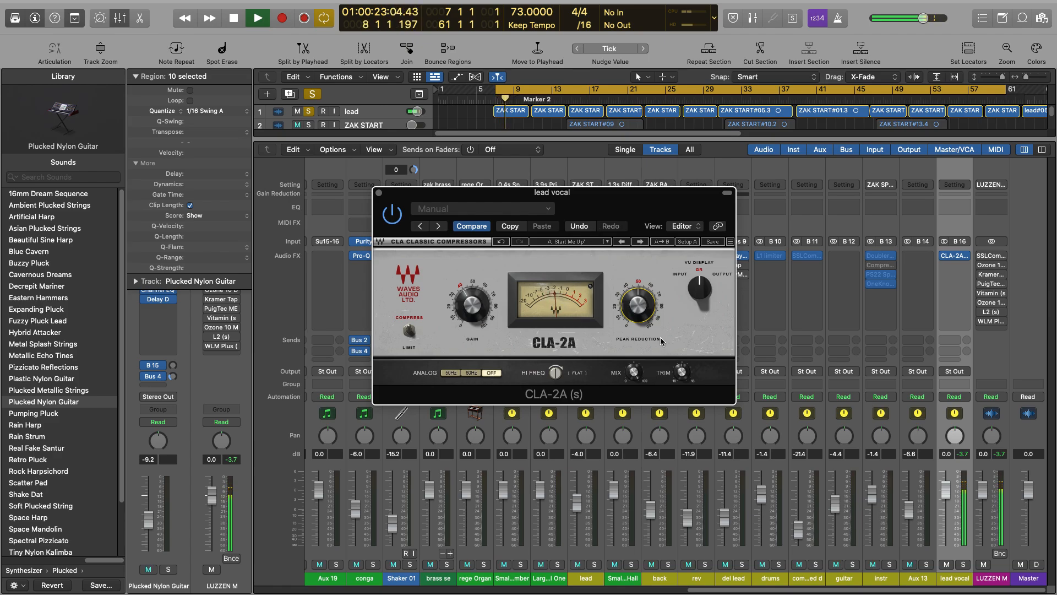
pyautogui.moveTo(632, 315); pyautogui.dragTo(629, 311)
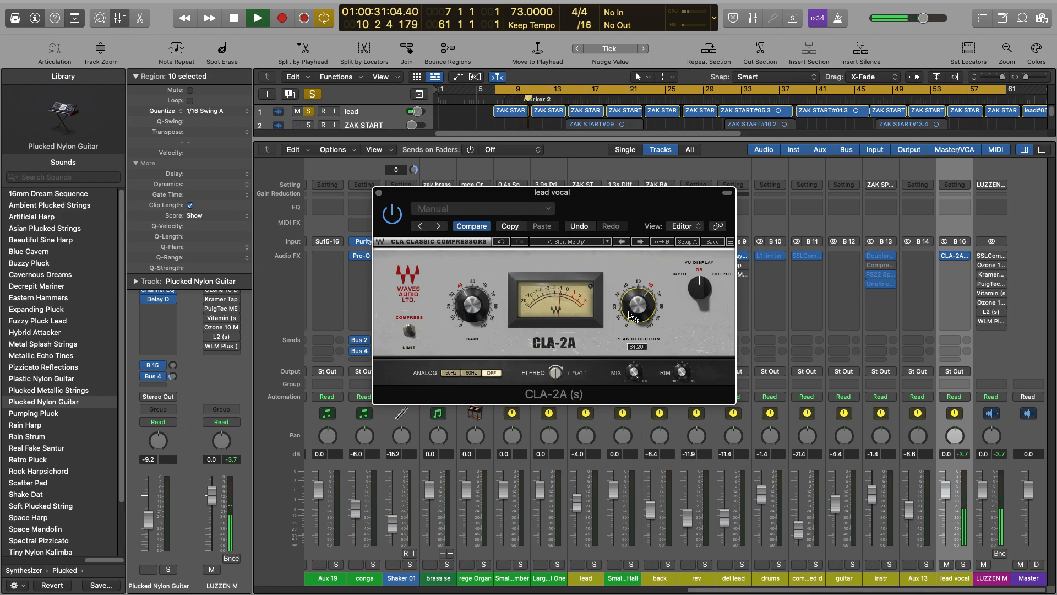
pyautogui.moveTo(630, 312); pyautogui.dragTo(629, 312)
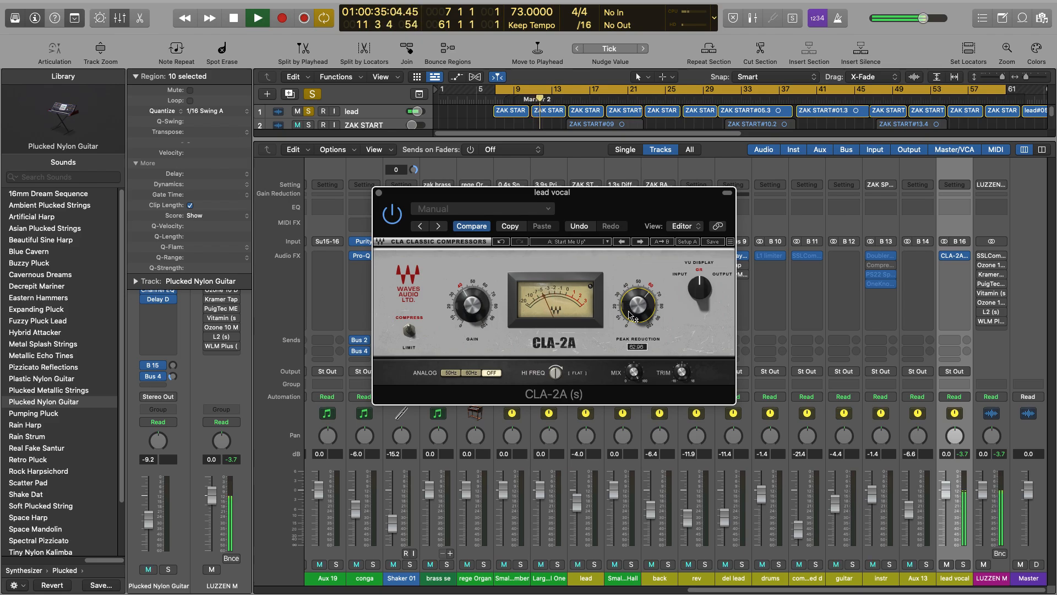
pyautogui.moveTo(630, 314); pyautogui.dragTo(629, 315)
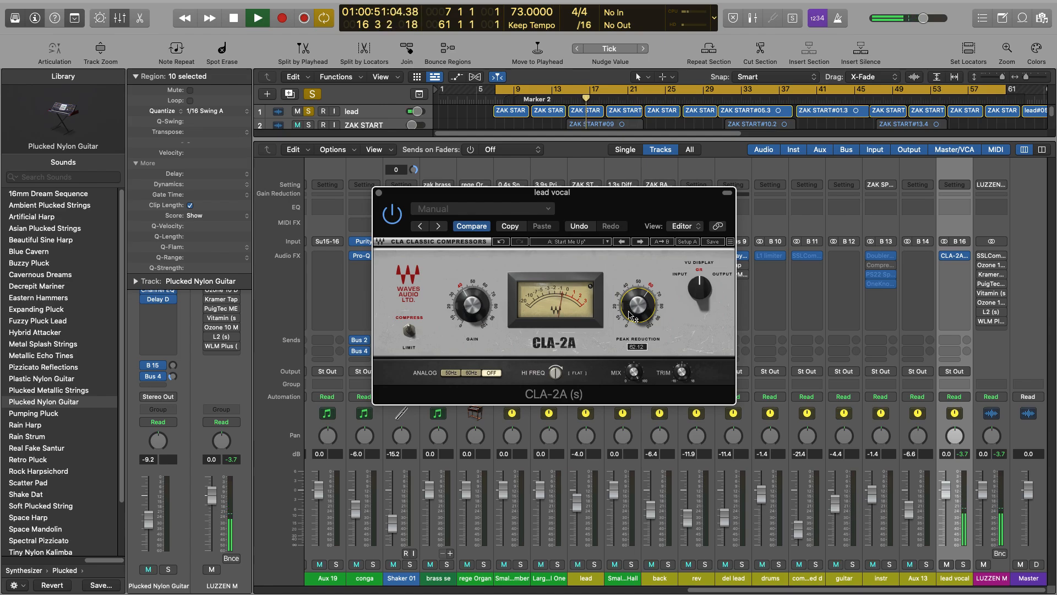
pyautogui.scroll(1, 629, 315)
pyautogui.scroll(1, 629, 315)
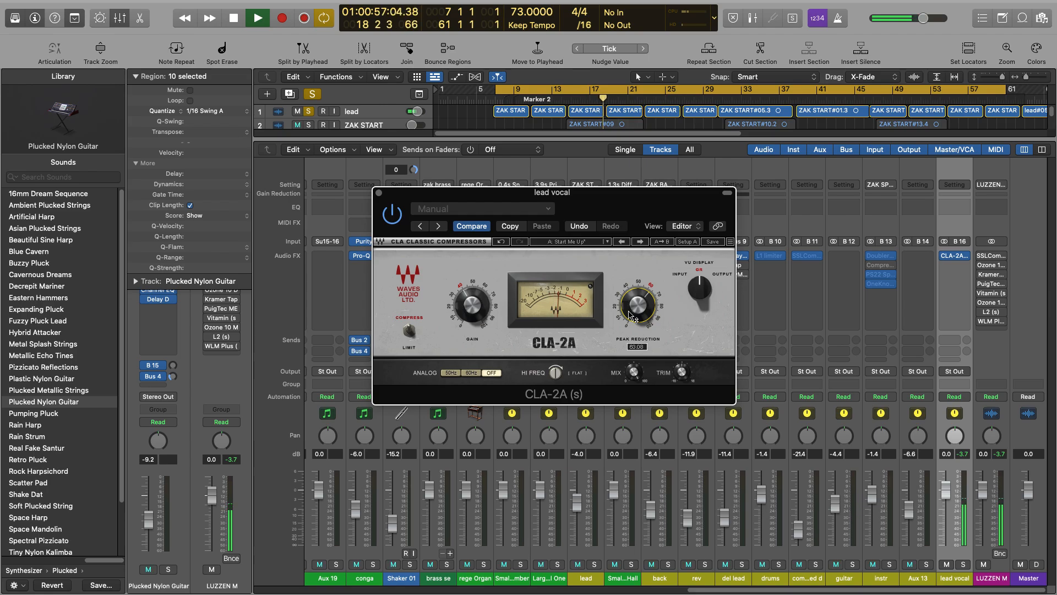
pyautogui.scroll(1, 629, 315)
pyautogui.scroll(1, 628, 315)
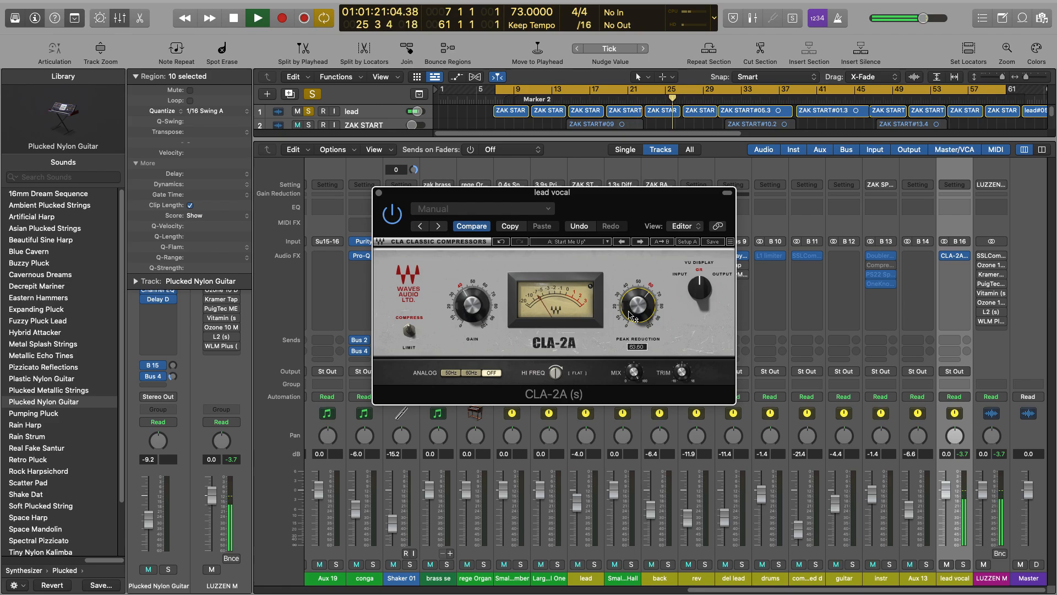
pyautogui.press('space')
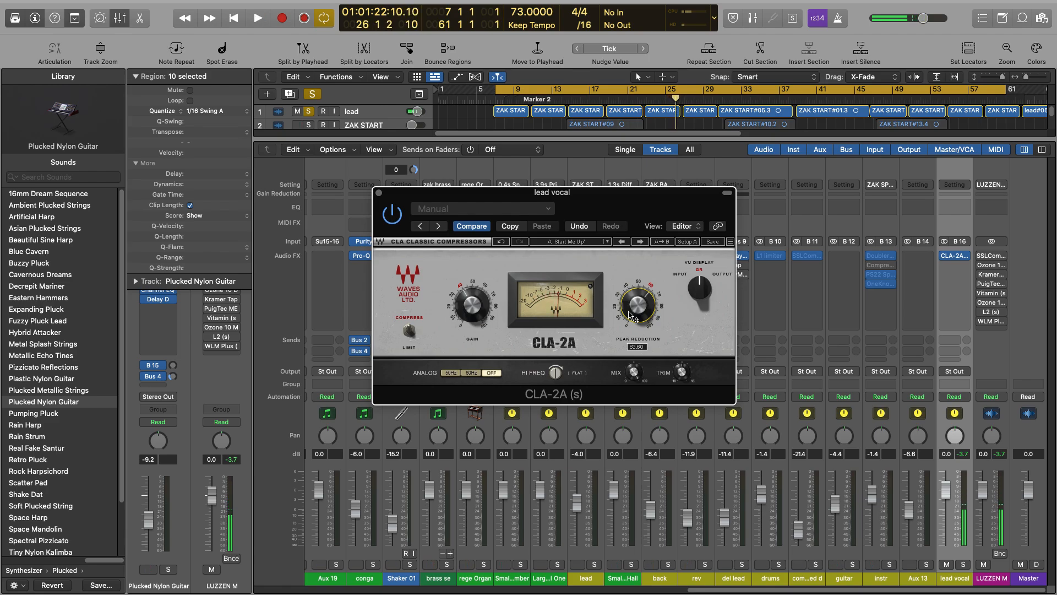
pyautogui.scroll(-1, 629, 315)
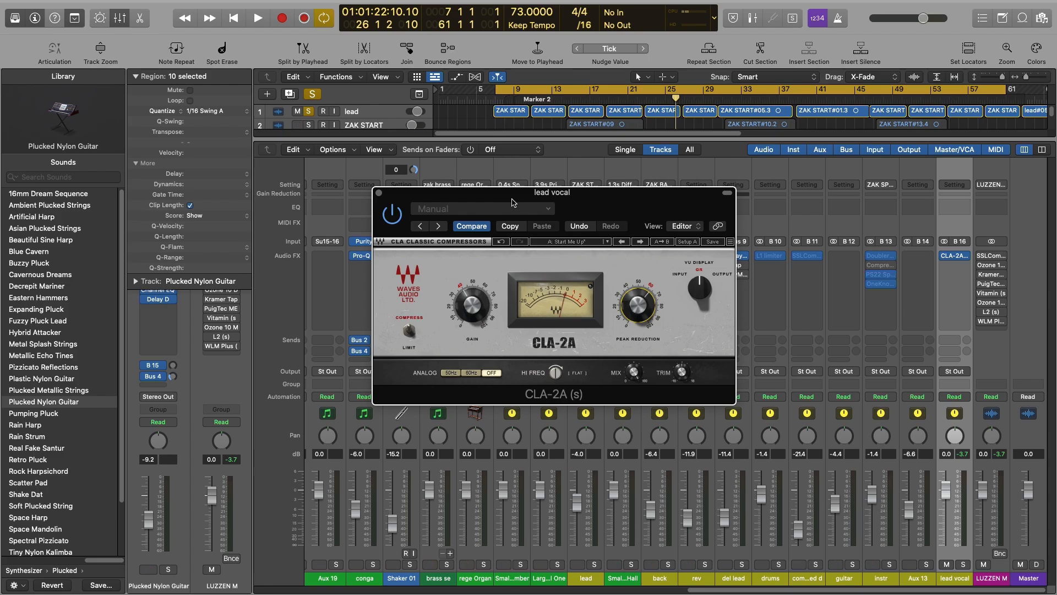
# - Compare the lead vocal with the CLA-2A active and bypassed, and close the compressor with it switched on
pyautogui.press('space')
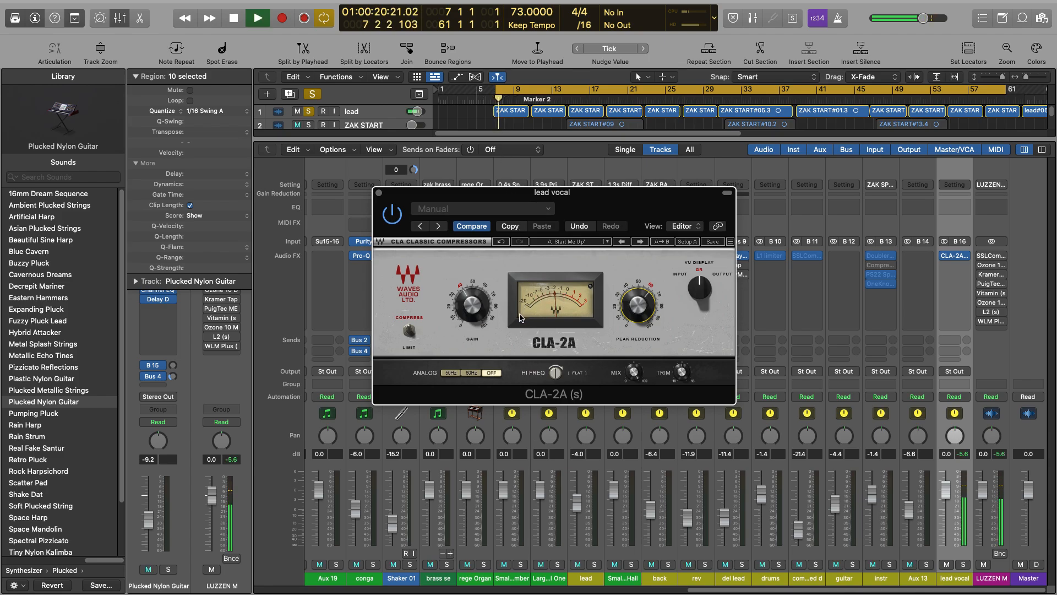
pyautogui.press('space')
pyautogui.click(391, 215)
pyautogui.press('space')
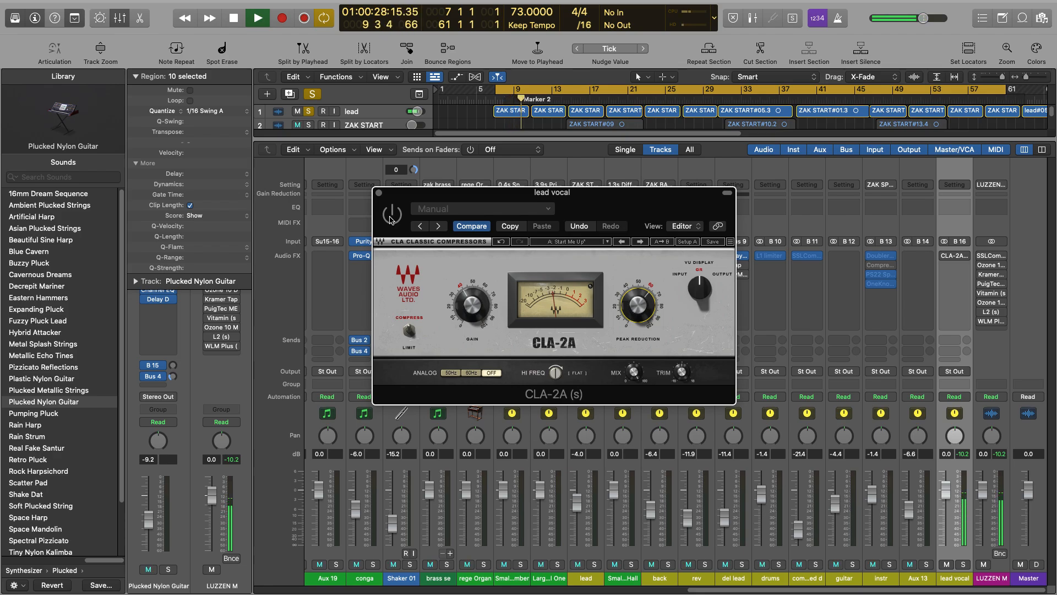
pyautogui.press('space')
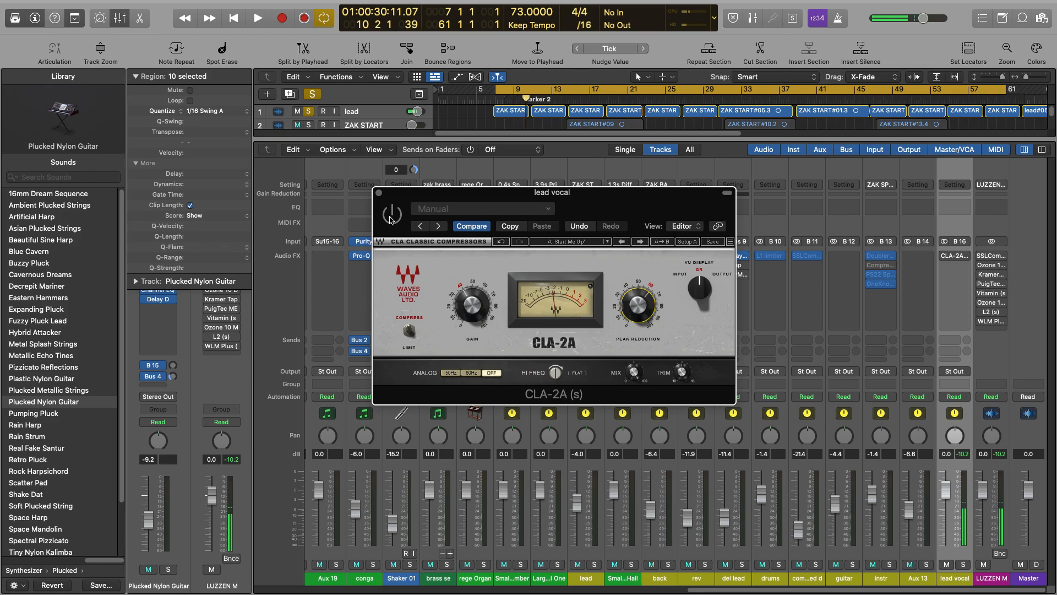
pyautogui.press('space')
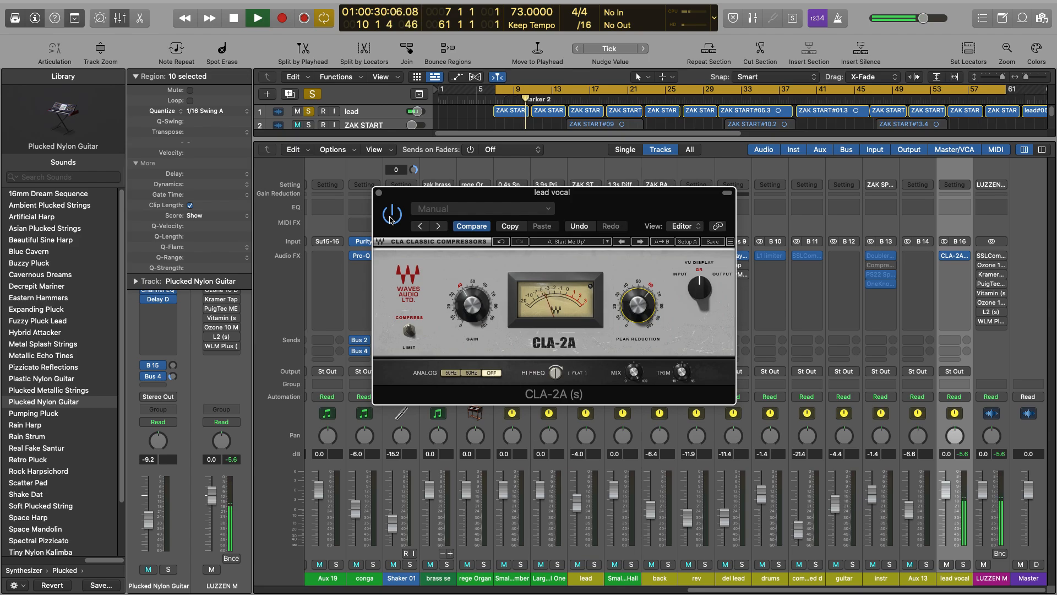
pyautogui.press('space')
pyautogui.click(379, 193)
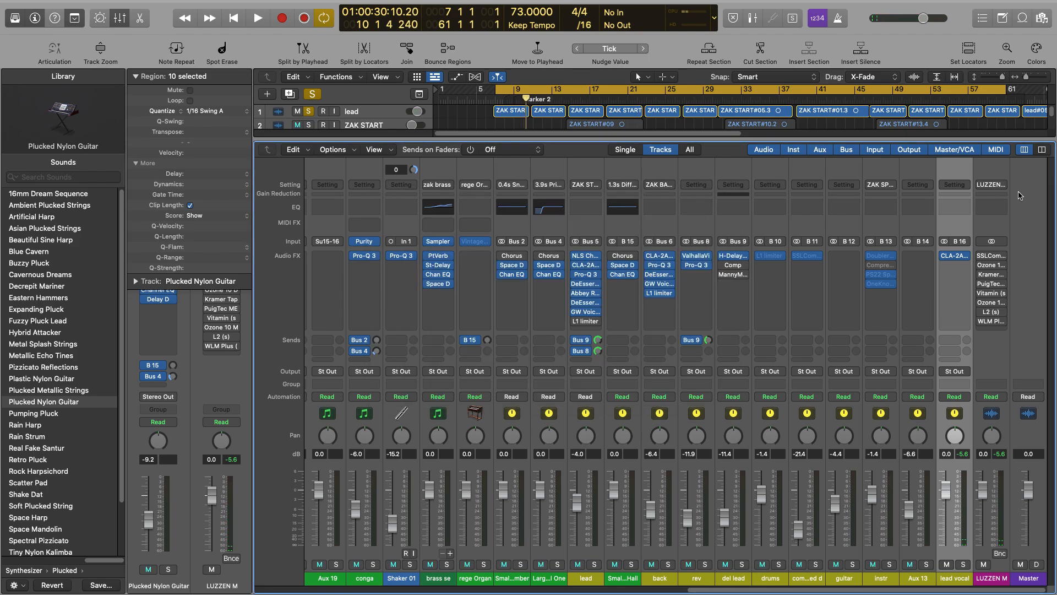
# - Insert the stereo FabFilter Pro-Q 3 equalizer after the CLA-2A on the lead vocal aux and reposition its window
pyautogui.click(968, 268)
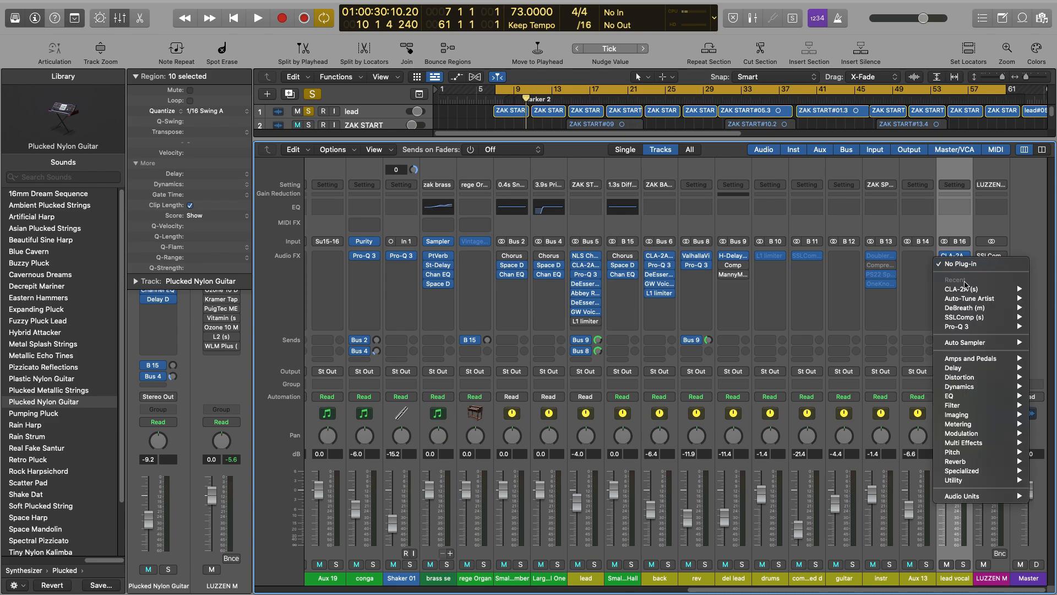
pyautogui.moveTo(962, 499)
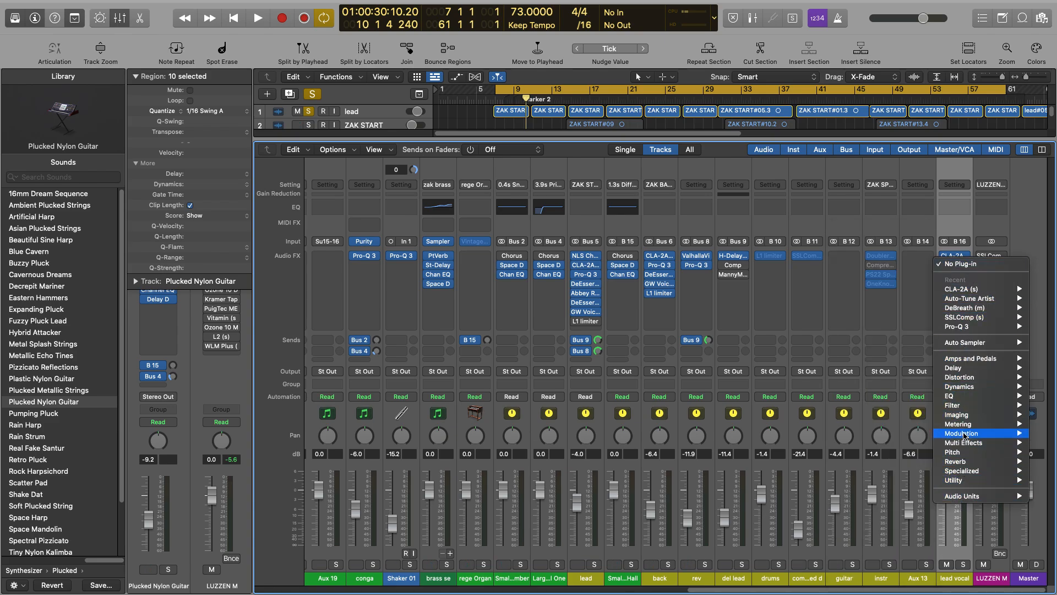
pyautogui.moveTo(977, 329)
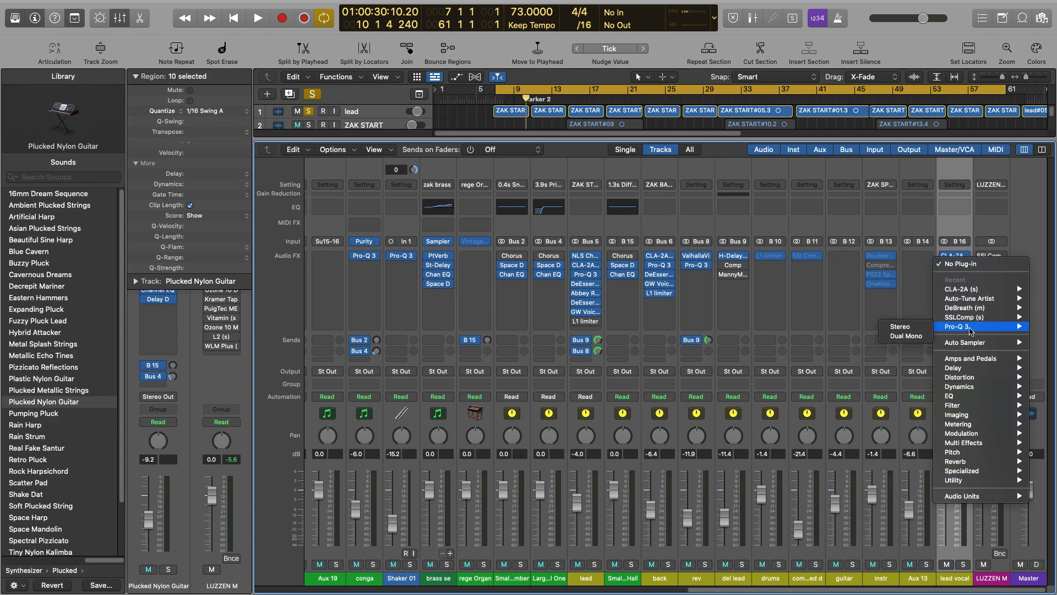
pyautogui.click(923, 328)
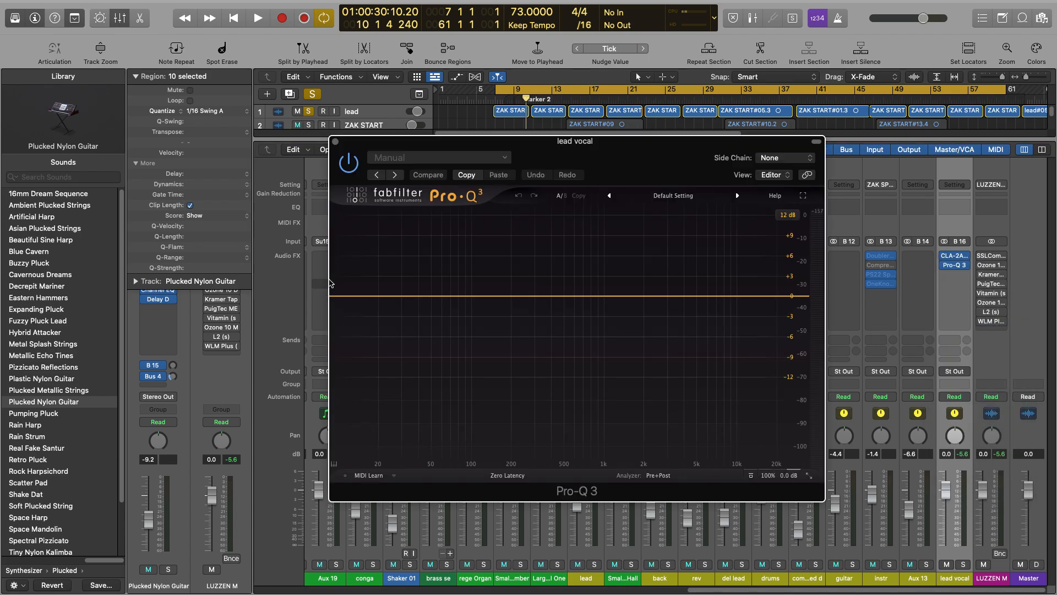
pyautogui.moveTo(378, 152); pyautogui.dragTo(451, 151)
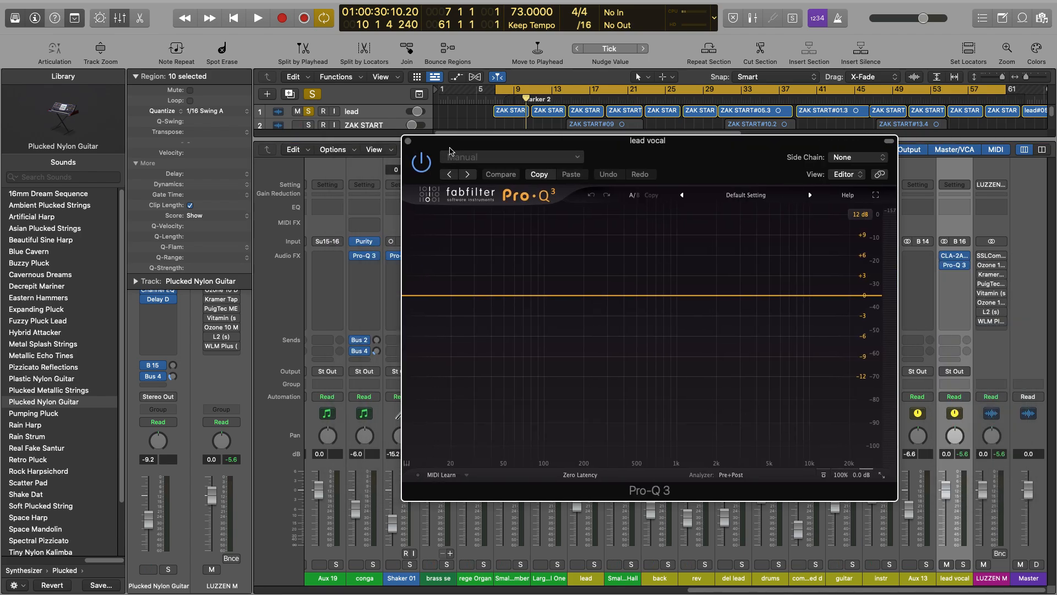
# - Add an 18 dB/oct low-cut band and tune it to about 116 Hz with a Q of about 0.8 while the vocal plays
pyautogui.doubleClick(404, 297)
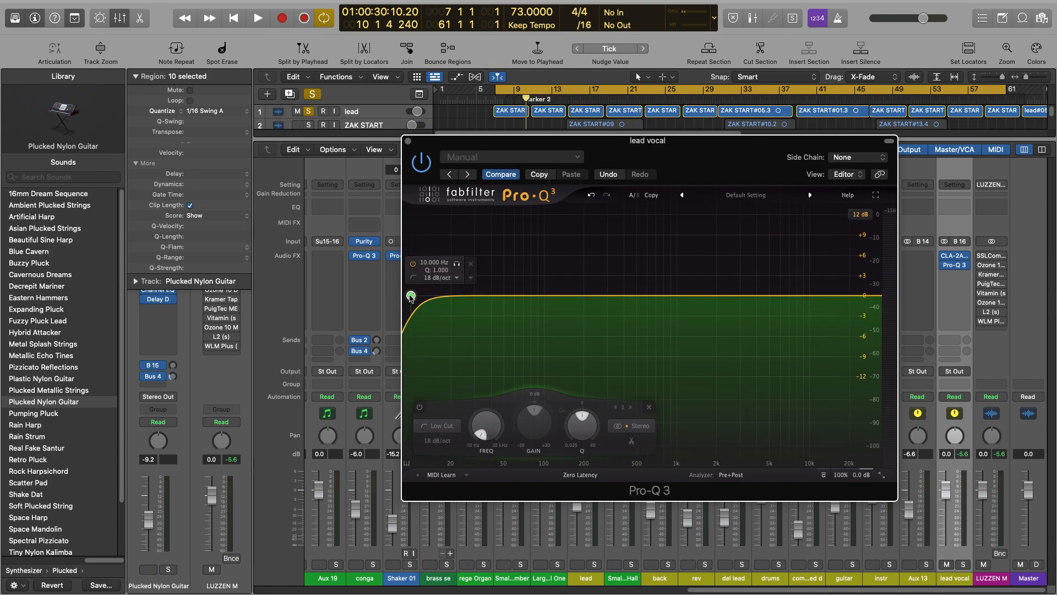
pyautogui.press('space')
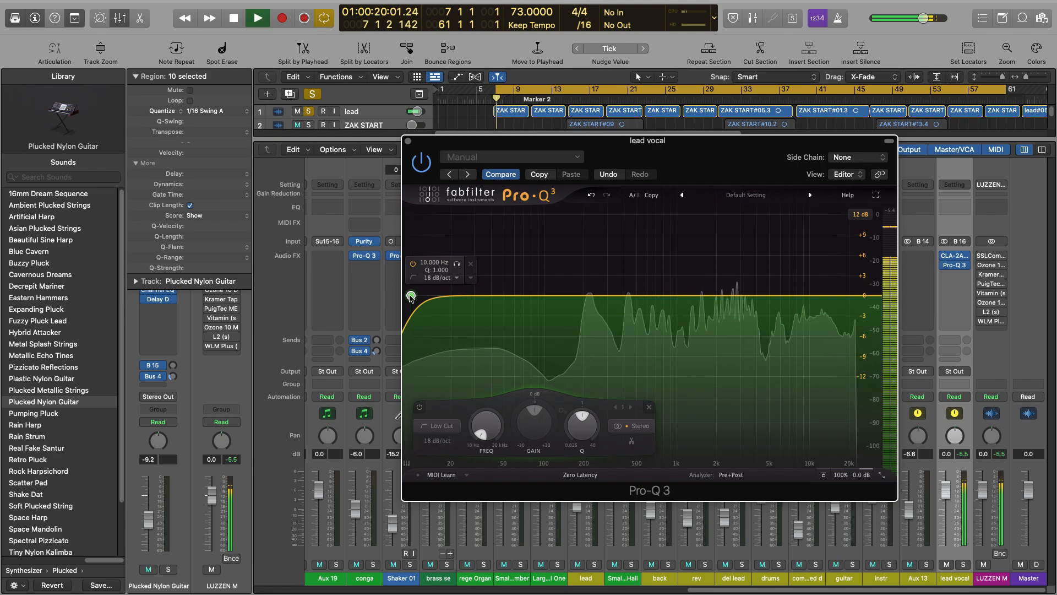
pyautogui.moveTo(411, 297); pyautogui.dragTo(486, 293)
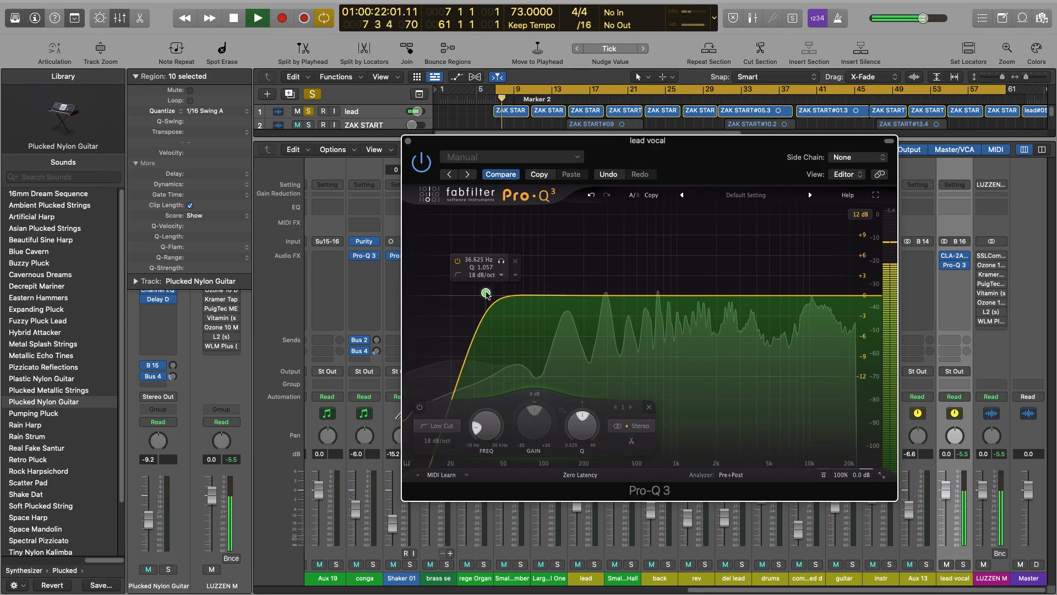
pyautogui.press('space')
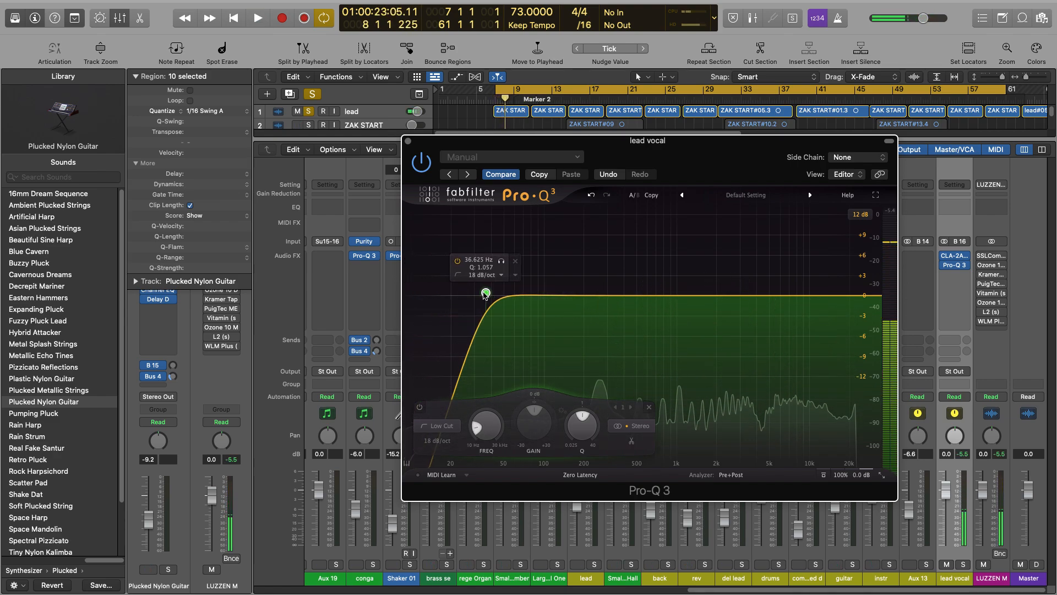
pyautogui.moveTo(484, 295); pyautogui.dragTo(550, 307)
pyautogui.press('space')
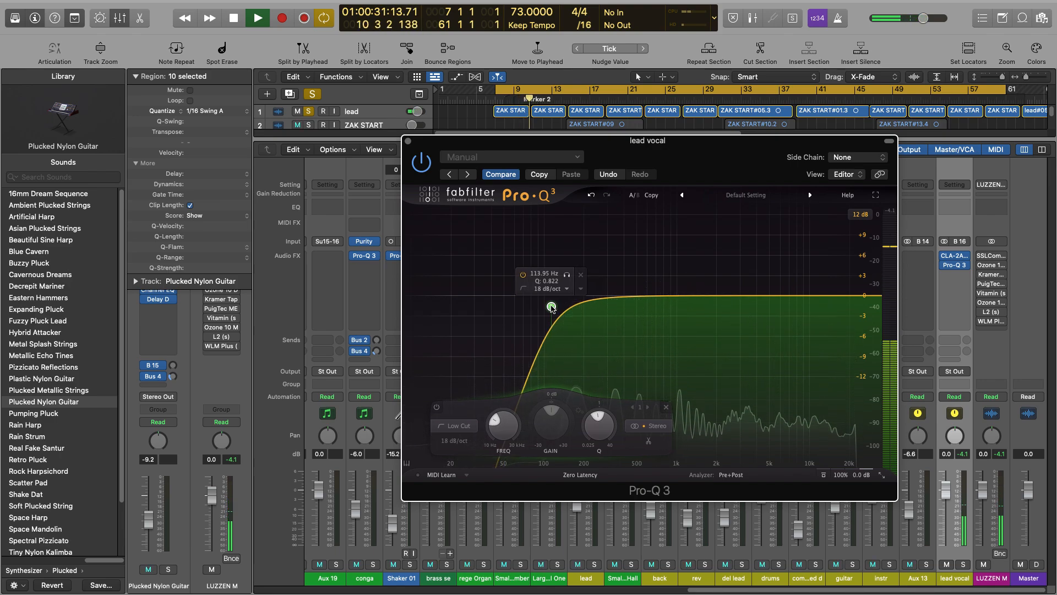
pyautogui.moveTo(551, 307); pyautogui.dragTo(552, 308)
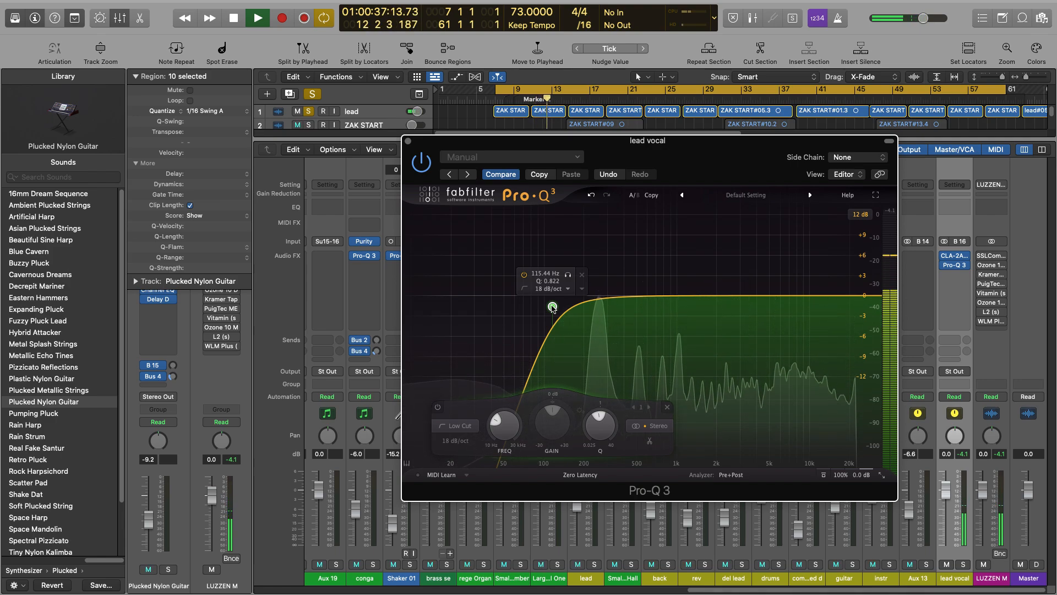
pyautogui.moveTo(552, 307)
pyautogui.mouseDown()
pyautogui.moveTo(578, 304)
pyautogui.moveTo(552, 308)
pyautogui.mouseUp()
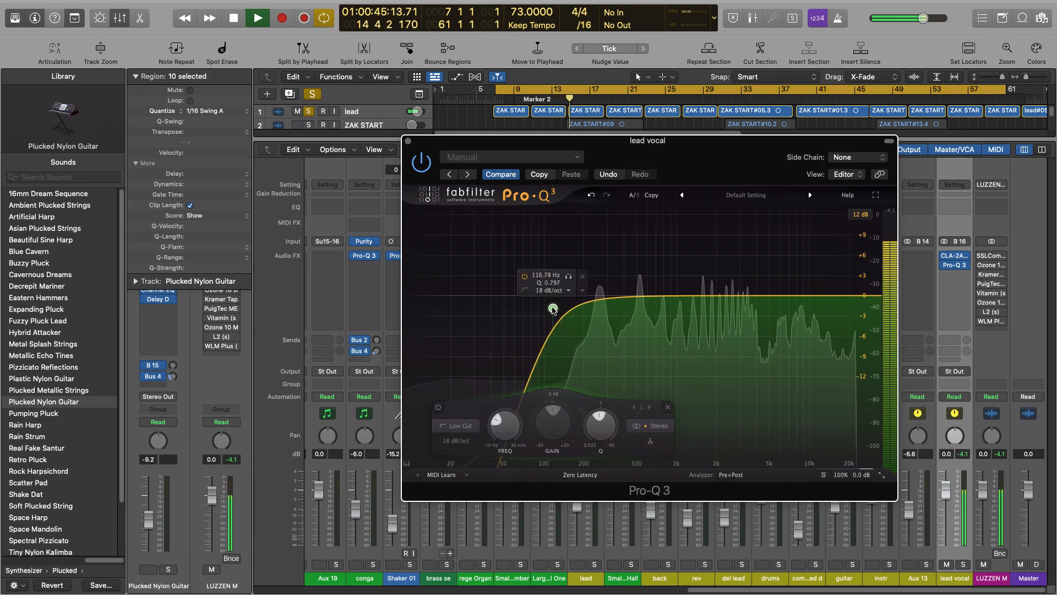
pyautogui.moveTo(553, 309); pyautogui.dragTo(552, 309)
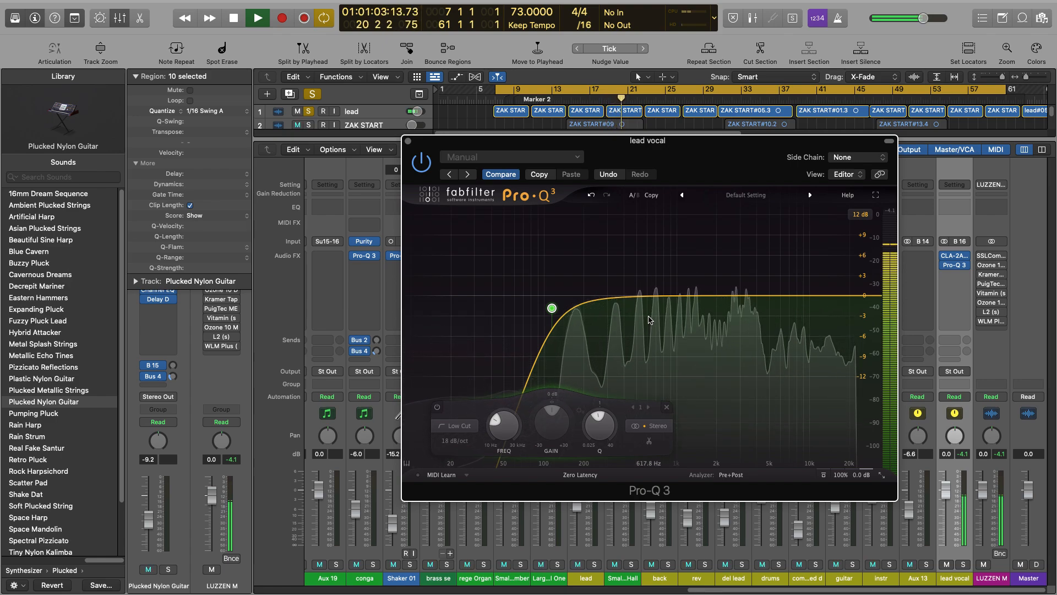
pyautogui.press('space')
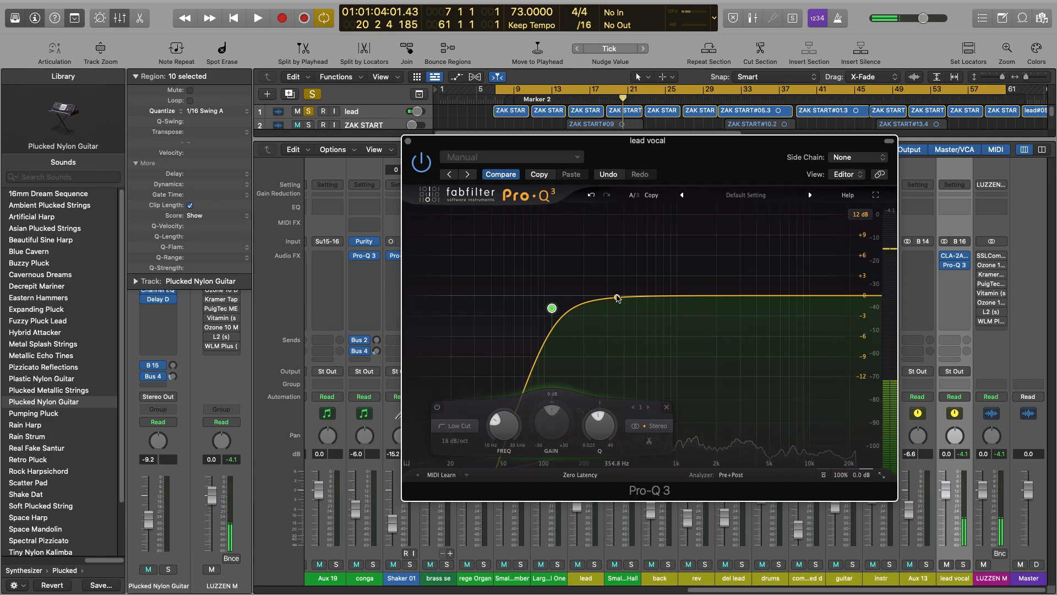
# - Add a bell band at about 339 Hz, boost it by about 7 dB and set its Q to about 2.15
pyautogui.click(615, 299)
pyautogui.moveTo(614, 297); pyautogui.dragTo(615, 254)
pyautogui.scroll(5, 615, 254)
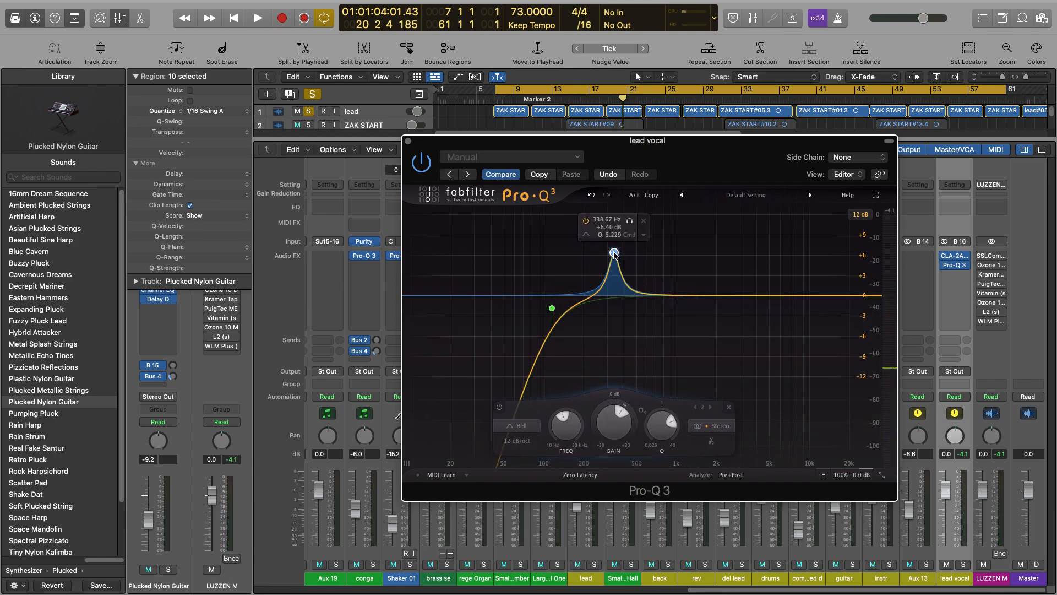
pyautogui.scroll(-1, 614, 254)
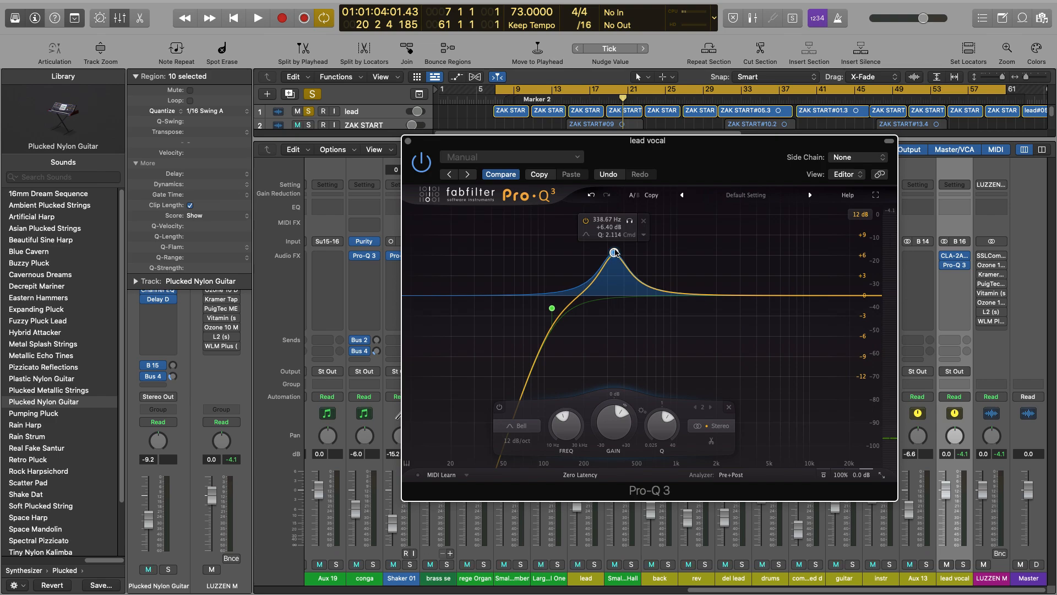
pyautogui.moveTo(614, 253); pyautogui.dragTo(614, 248)
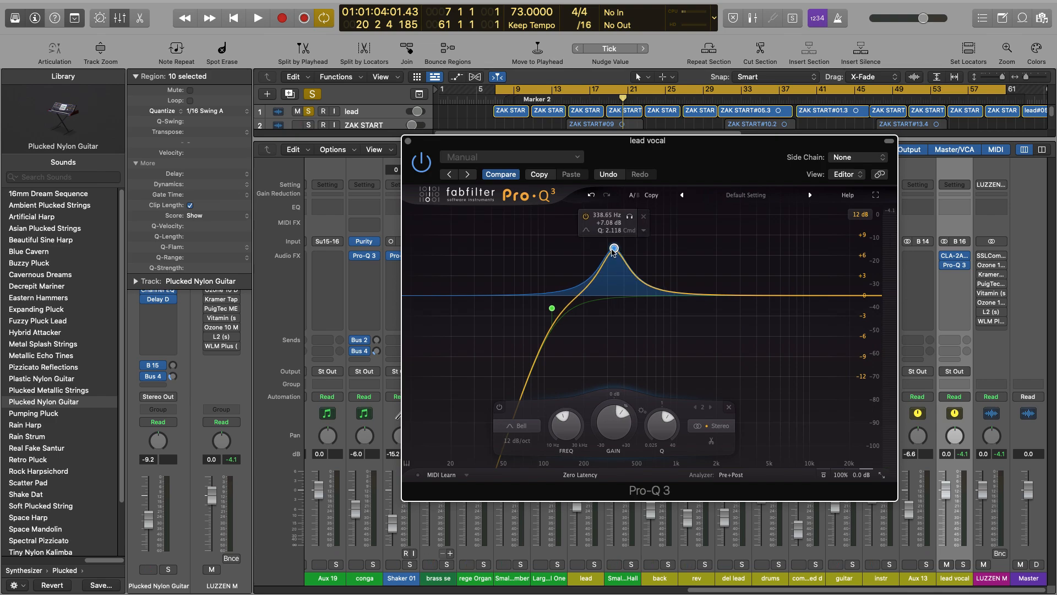
pyautogui.scroll(2, 615, 250)
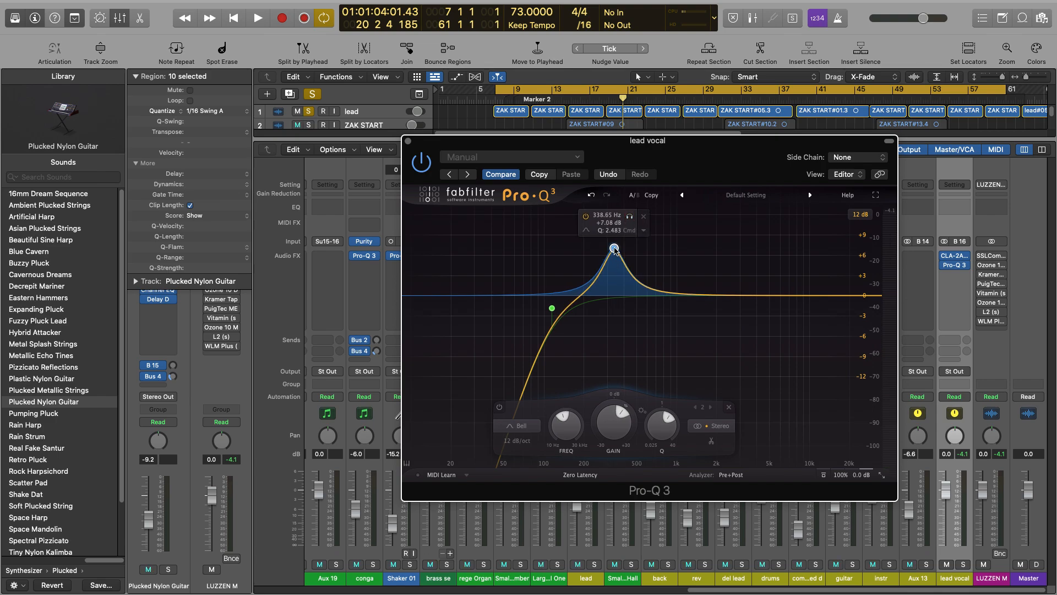
pyautogui.scroll(-1, 615, 250)
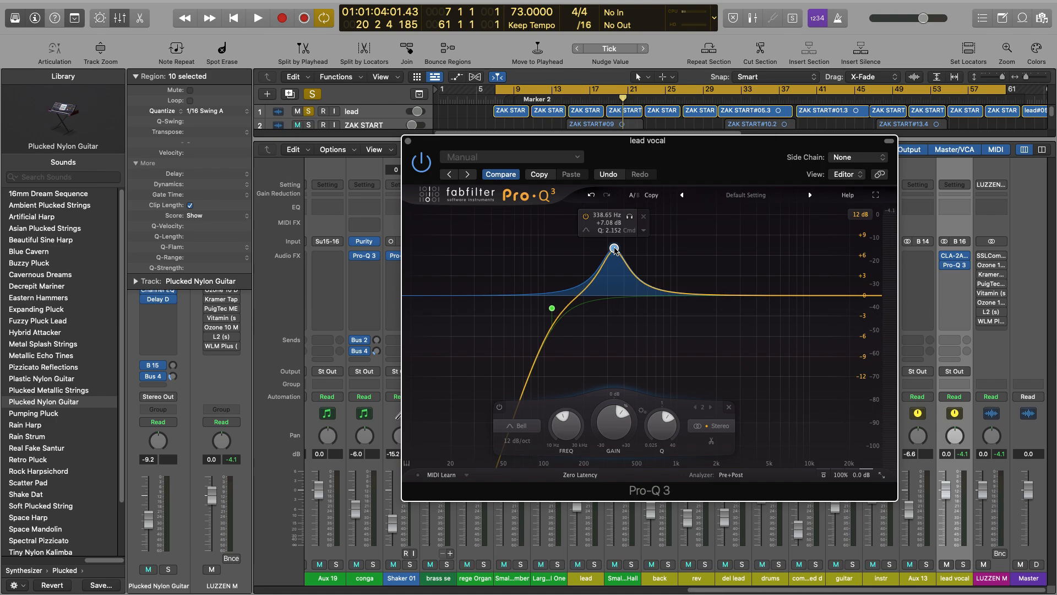
# - Solo-sweep the low-mid bell band to a slightly lower frequency during playback and cut its gain to about -3.4 dB
pyautogui.press('space')
pyautogui.moveTo(632, 221); pyautogui.dragTo(619, 222)
pyautogui.moveTo(603, 423); pyautogui.dragTo(624, 525)
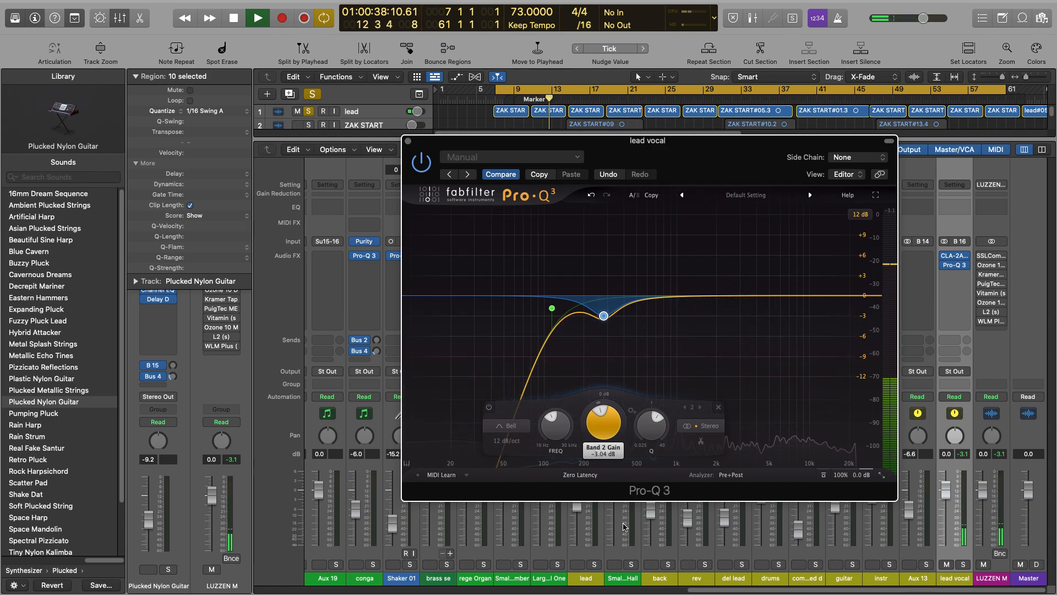
pyautogui.moveTo(624, 526); pyautogui.dragTo(624, 527)
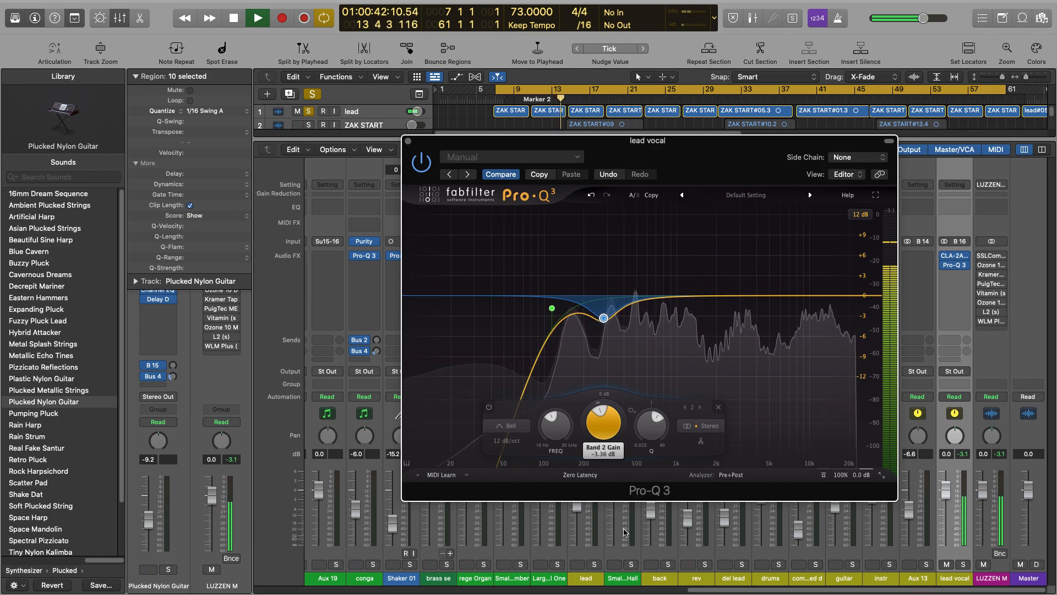
pyautogui.moveTo(625, 531); pyautogui.dragTo(628, 533)
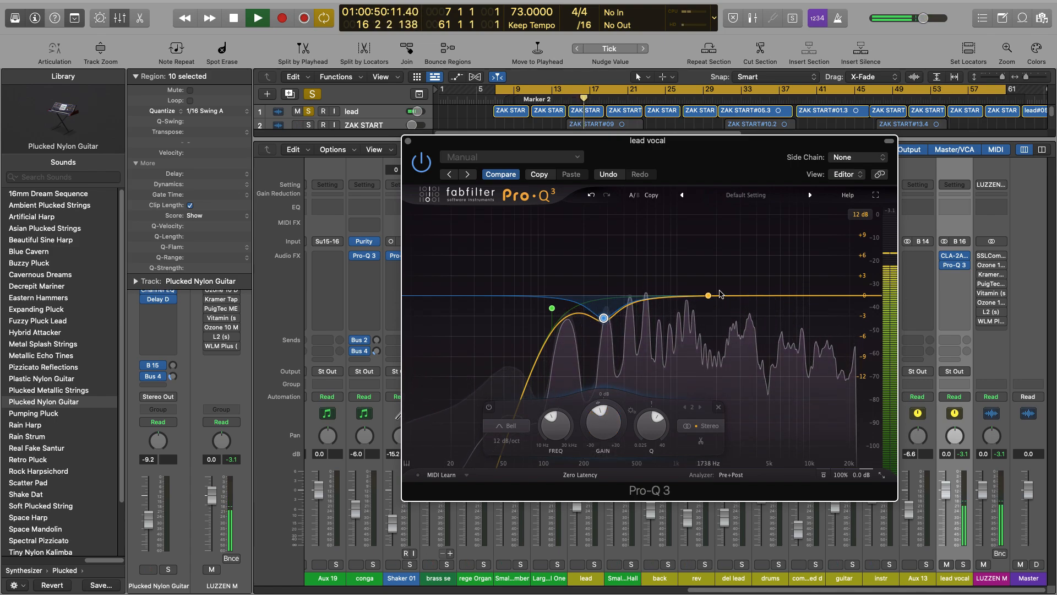
# - Add a third band as a bell, narrow its Q to about 3.2, solo-sweep it to about 421 Hz and cut about 2.6 dB
pyautogui.moveTo(676, 299); pyautogui.dragTo(674, 255)
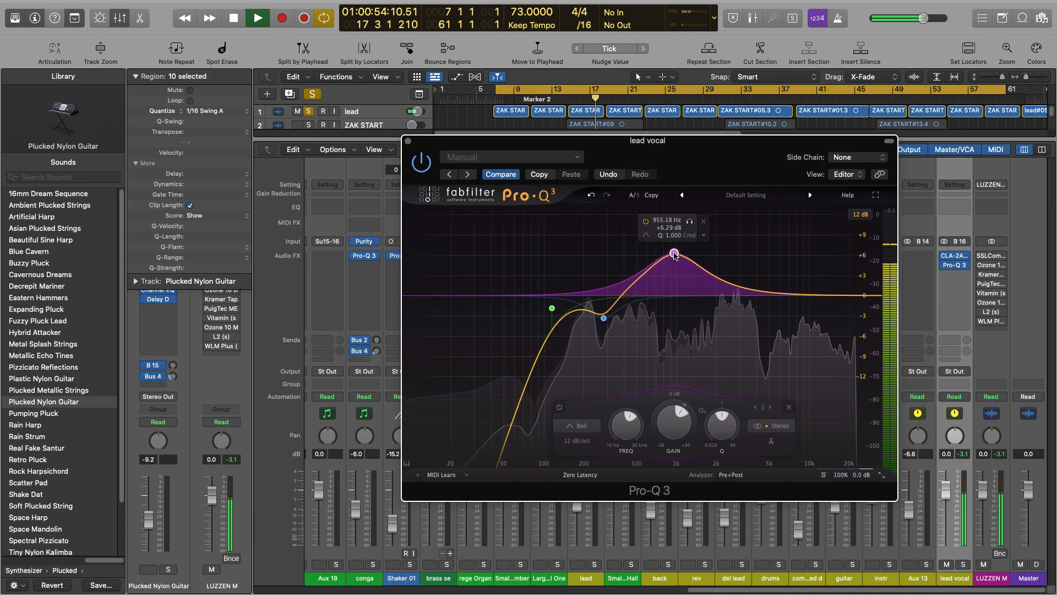
pyautogui.scroll(5, 674, 255)
pyautogui.scroll(2, 674, 254)
pyautogui.moveTo(674, 254); pyautogui.dragTo(639, 218)
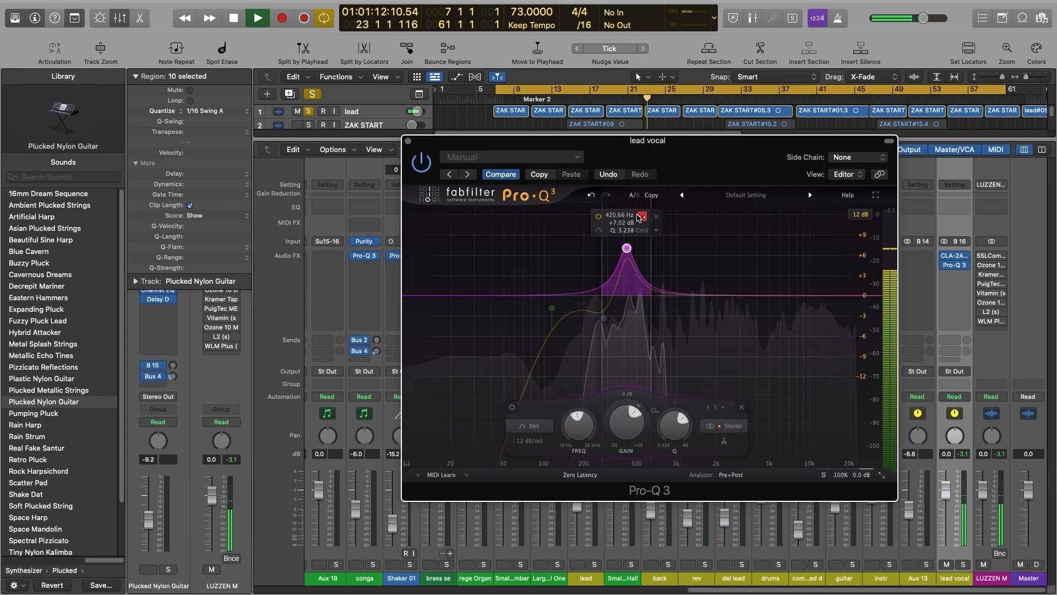
pyautogui.moveTo(623, 431); pyautogui.dragTo(651, 538)
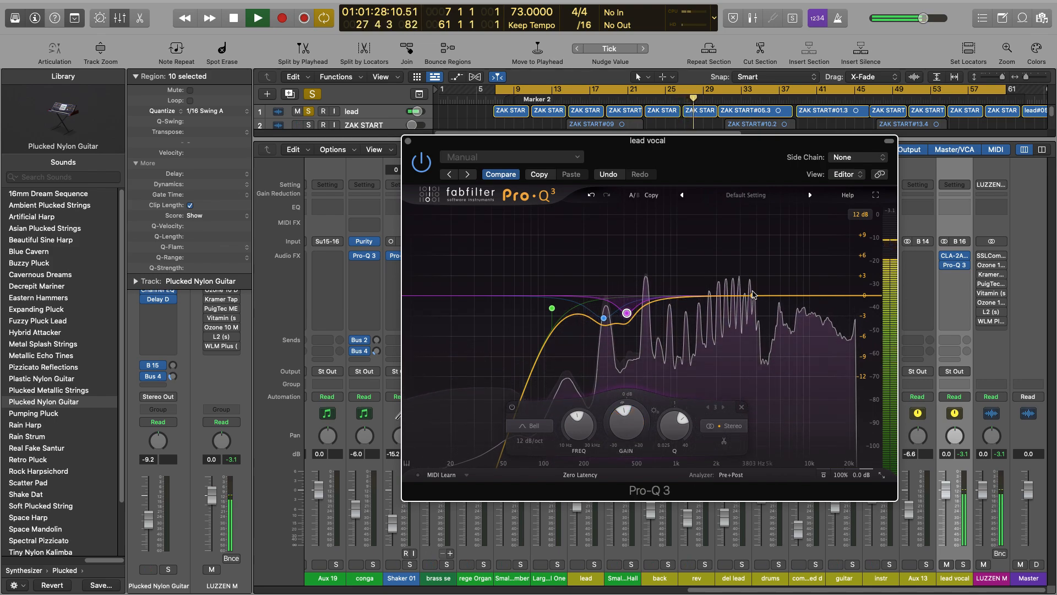
# - Add a fourth bell band at about 3842 Hz, boosted by about 6.6 dB with its Q narrowed to about 5.7
pyautogui.moveTo(754, 298); pyautogui.dragTo(755, 252)
pyautogui.scroll(10, 756, 253)
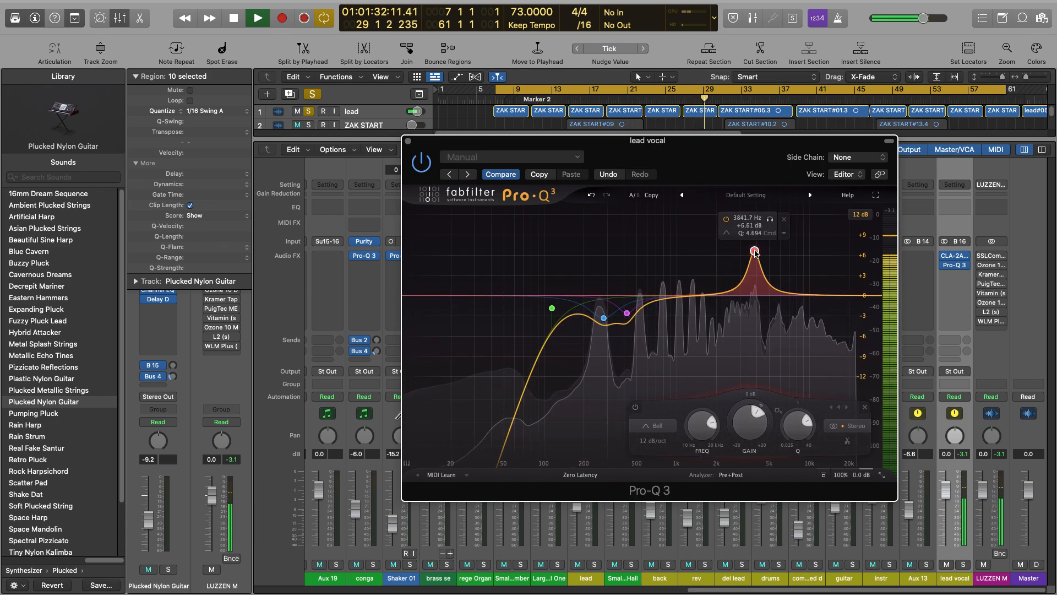
pyautogui.press('space')
pyautogui.scroll(2, 755, 253)
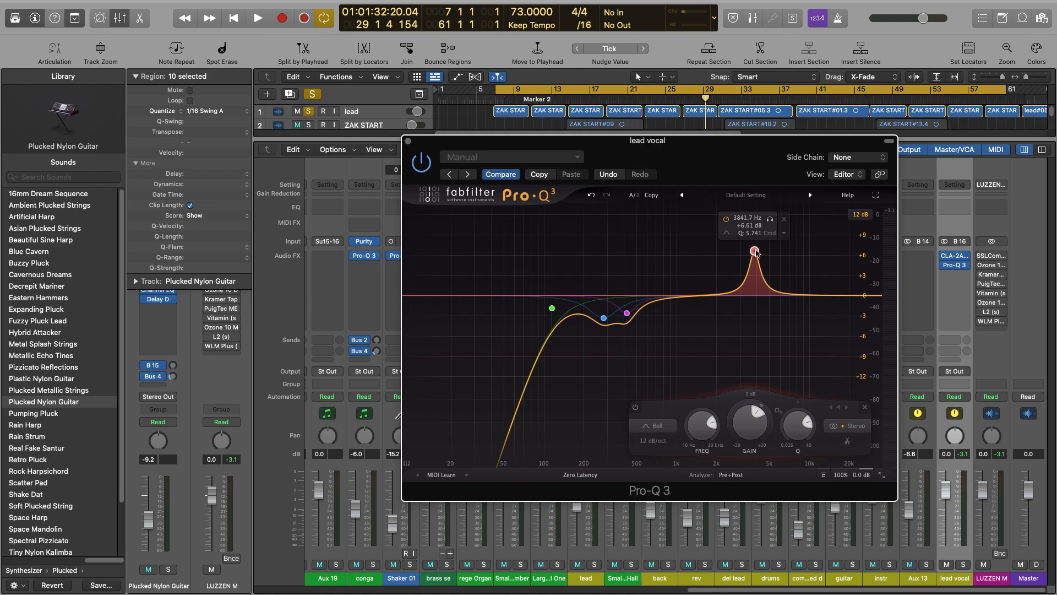
# - Solo-sweep the fourth band up to about 7305 Hz during playback, cut it by about 4.2 dB and narrow its Q
pyautogui.press('space')
pyautogui.moveTo(772, 220); pyautogui.dragTo(763, 214)
pyautogui.moveTo(760, 216); pyautogui.dragTo(808, 211)
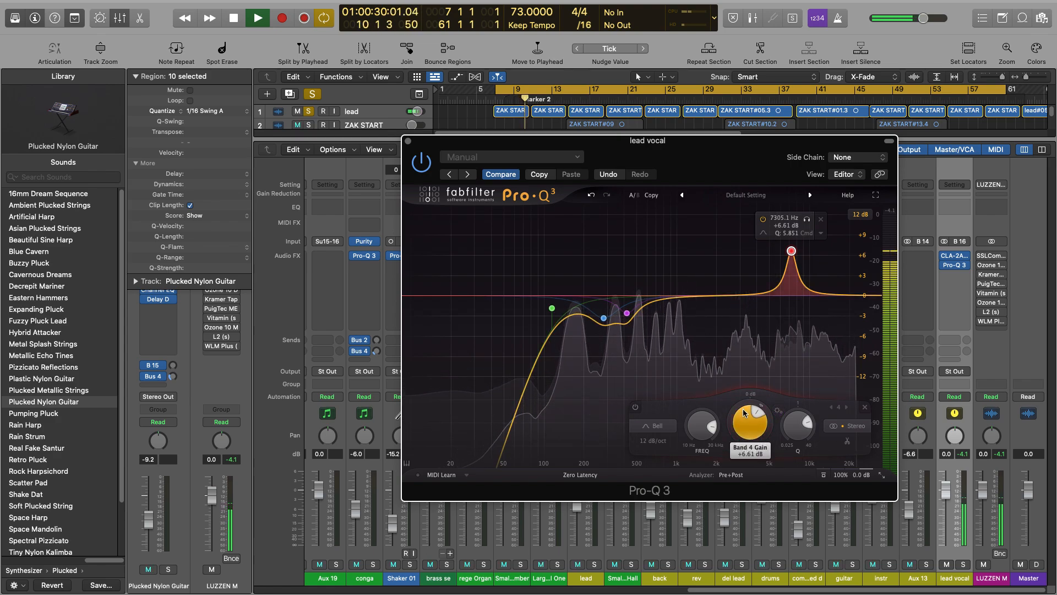
pyautogui.moveTo(743, 412); pyautogui.dragTo(743, 413)
pyautogui.moveTo(750, 451); pyautogui.dragTo(759, 512)
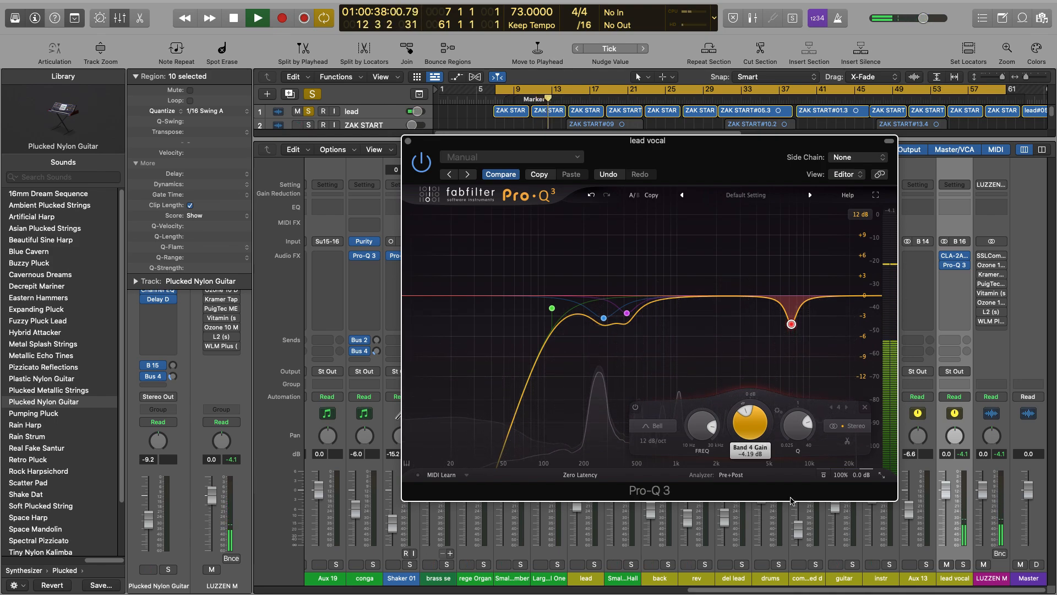
pyautogui.moveTo(795, 430); pyautogui.dragTo(792, 407)
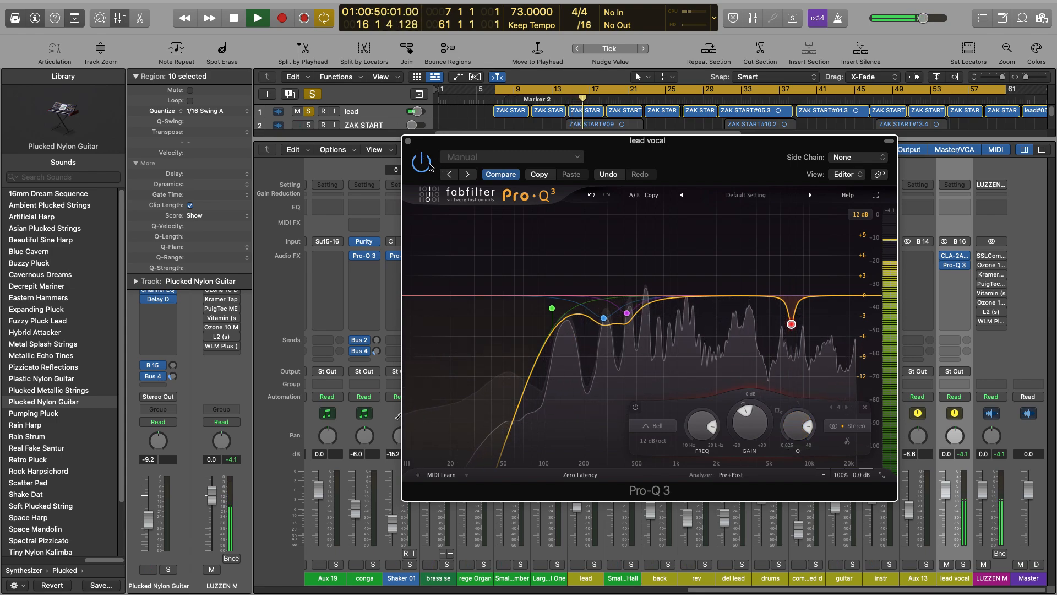
# - Compare the lead vocal with Pro-Q 3 active and bypassed during playback, and select the 421 Hz band
pyautogui.press('space')
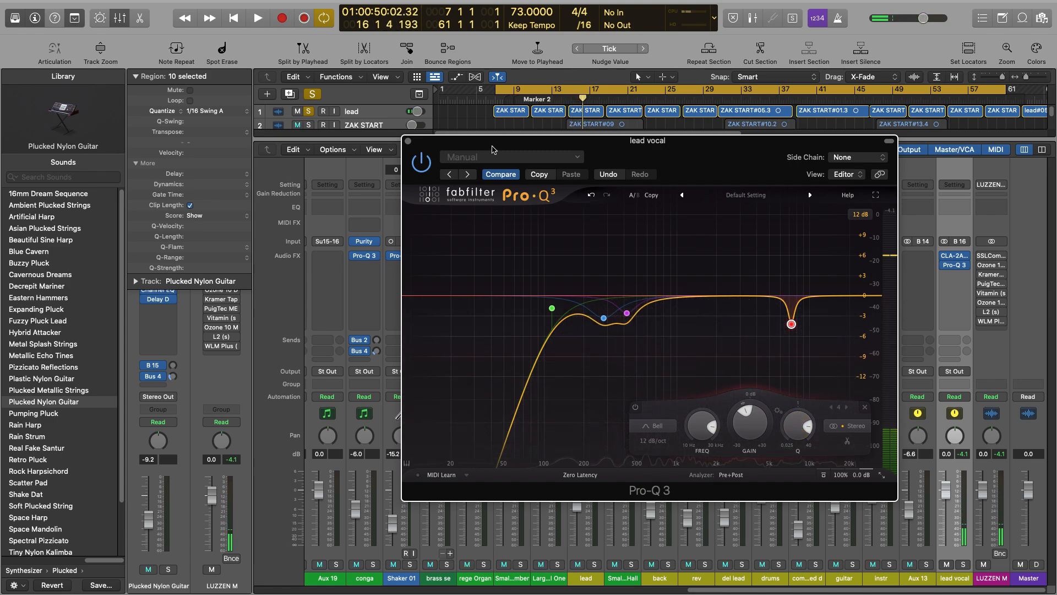
pyautogui.moveTo(529, 140); pyautogui.dragTo(543, 136)
pyautogui.press('space')
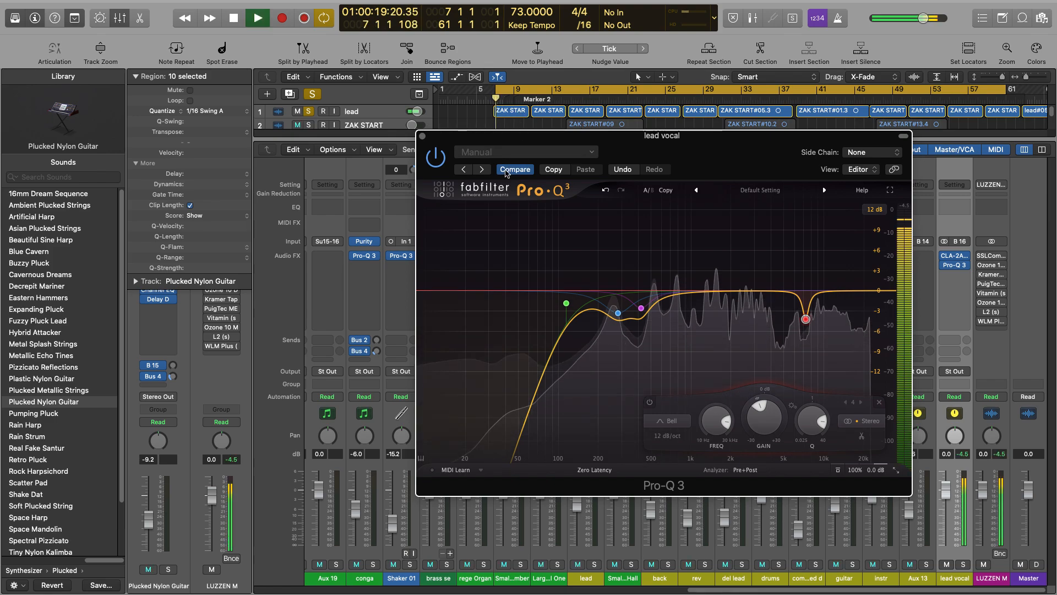
pyautogui.click(436, 160)
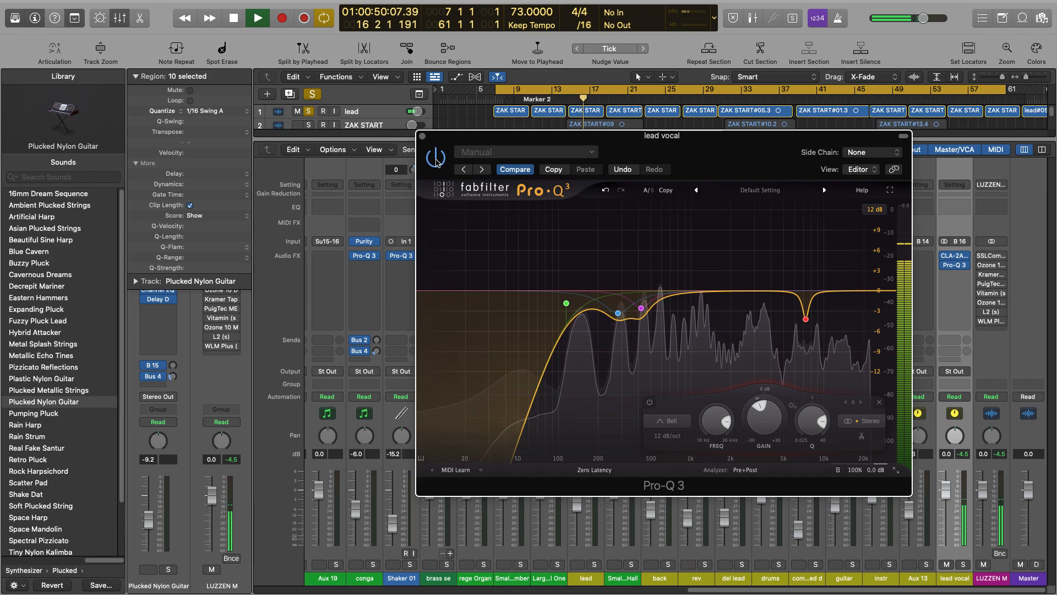
pyautogui.press('space')
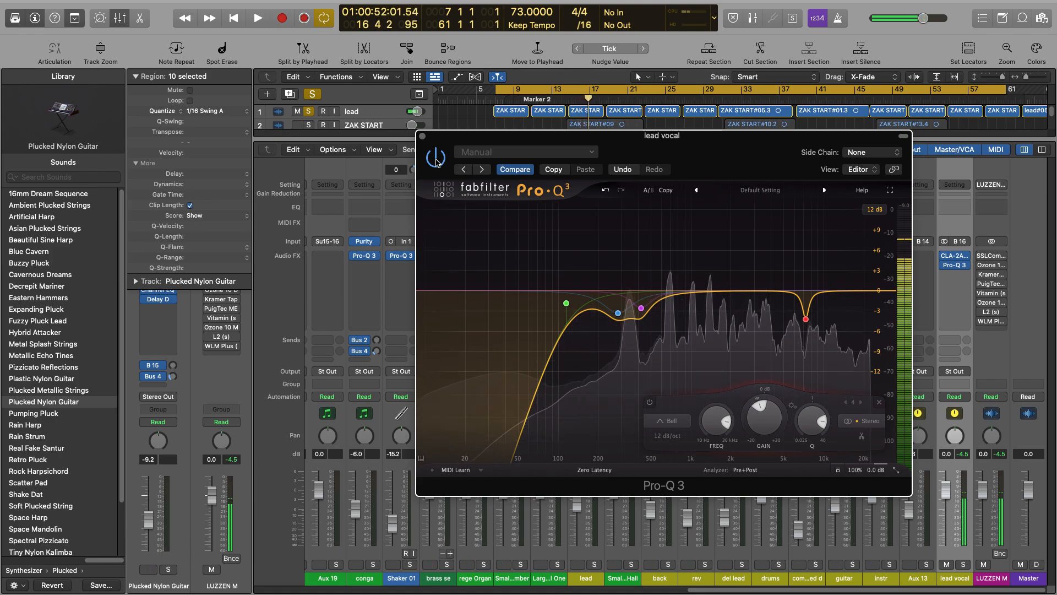
pyautogui.click(641, 309)
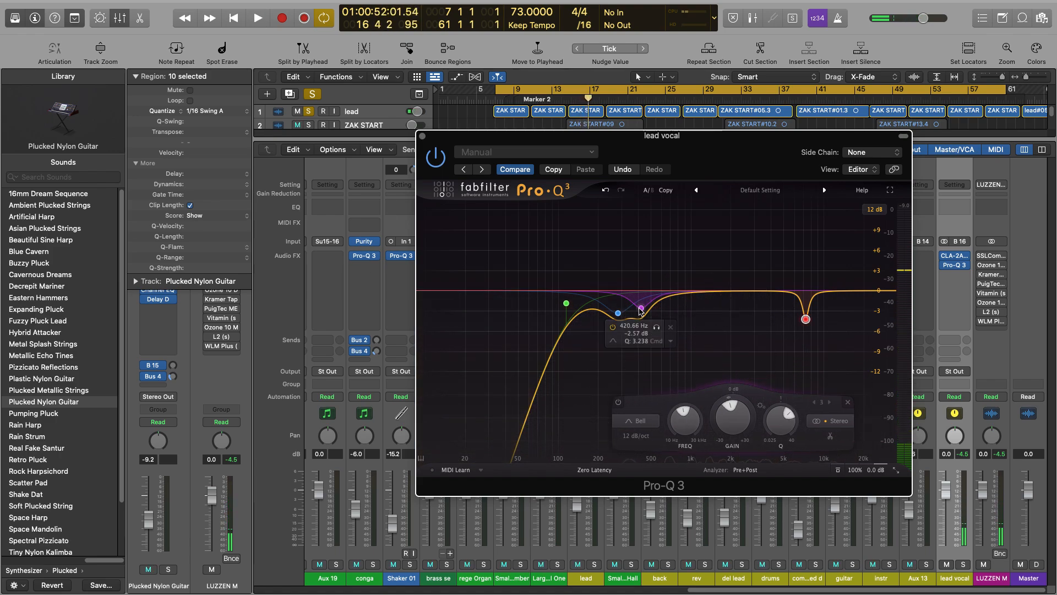
# - Widen the 421 Hz band's Q to about 2.6 and make both that band and the 282 Hz bell dynamic
pyautogui.moveTo(686, 423); pyautogui.dragTo(687, 427)
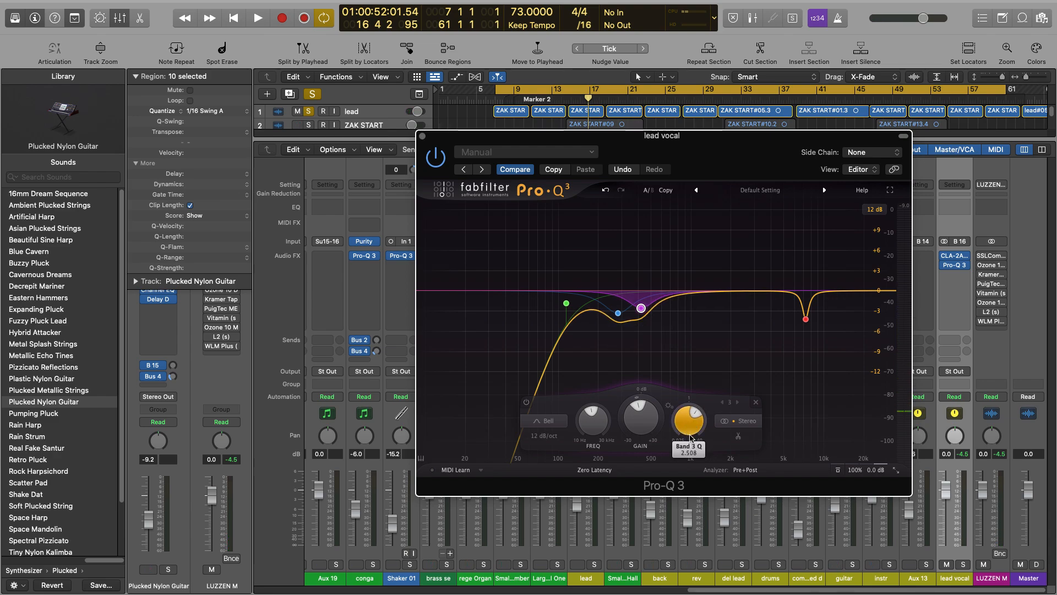
pyautogui.moveTo(690, 440); pyautogui.dragTo(692, 434)
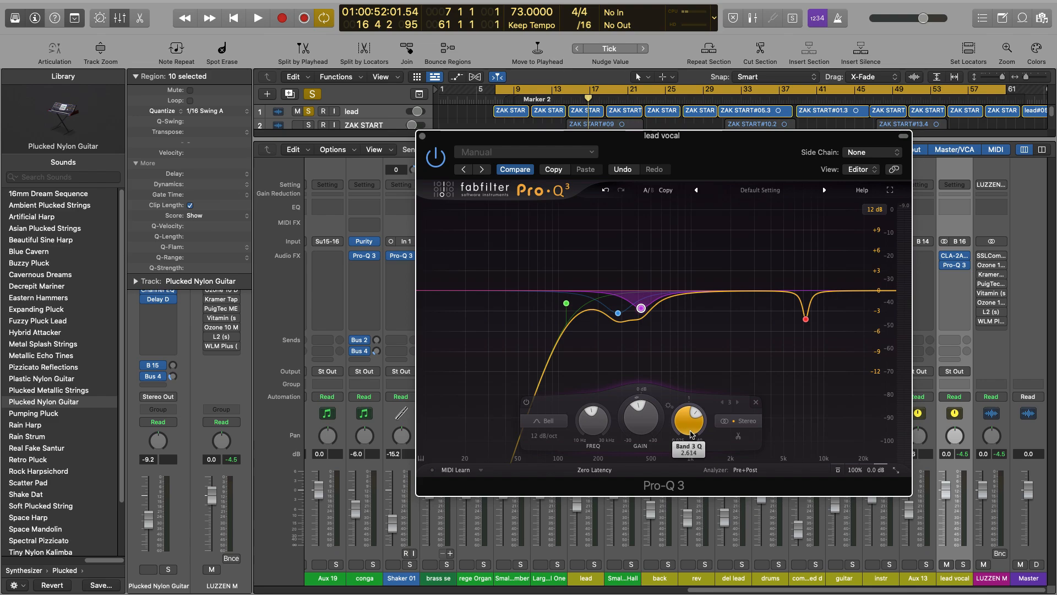
pyautogui.rightClick(641, 307)
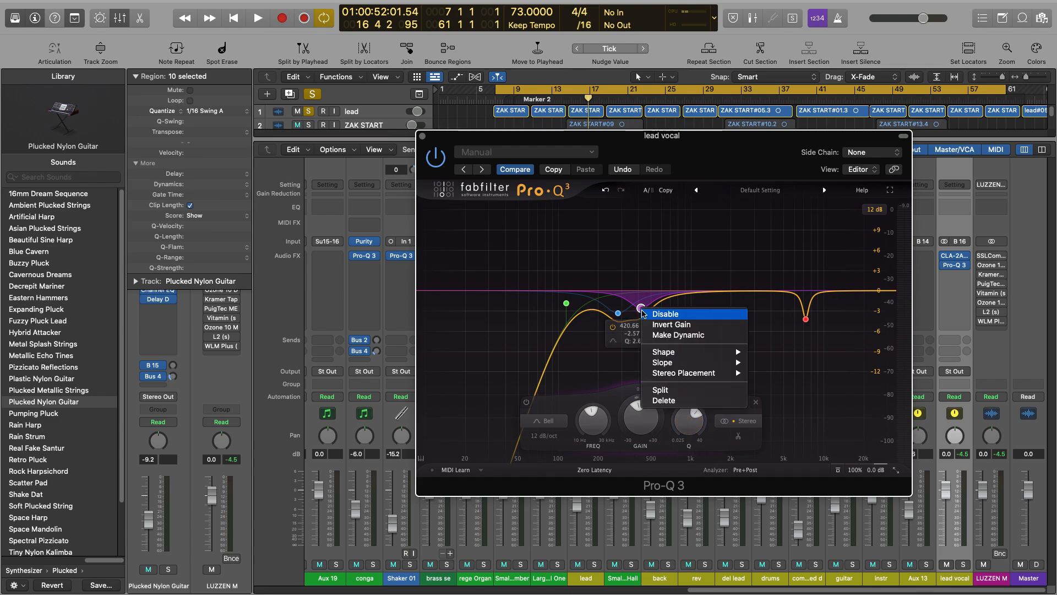
pyautogui.click(675, 336)
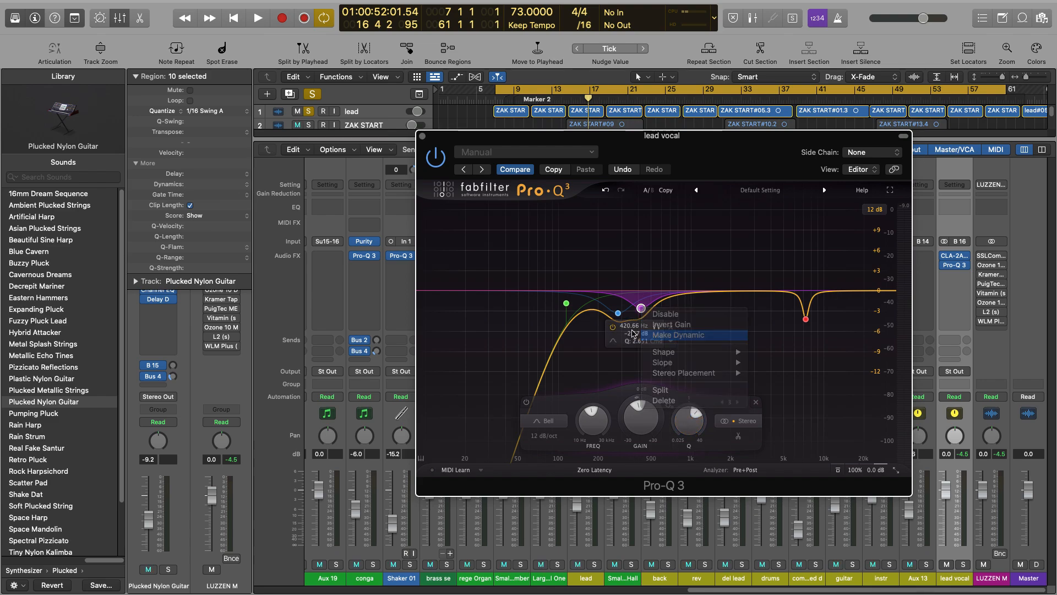
pyautogui.rightClick(618, 314)
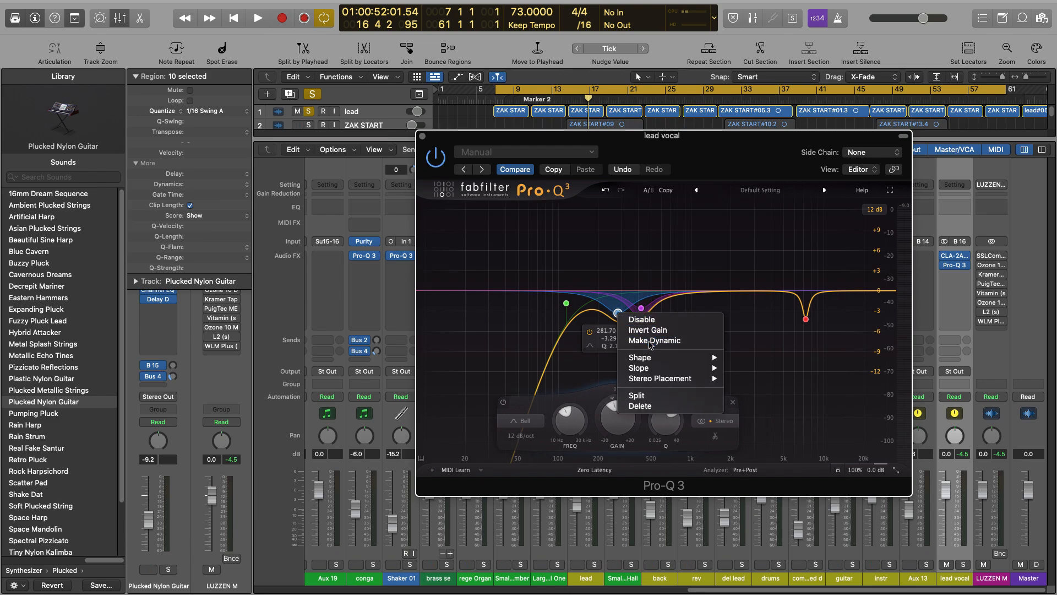
pyautogui.click(652, 342)
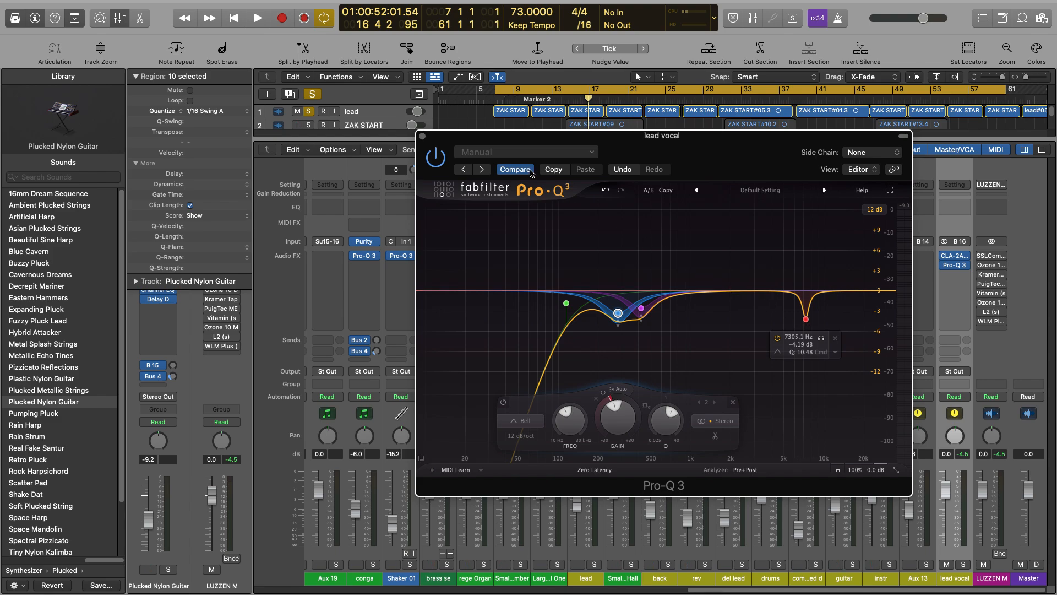
# - Play back the lead vocal through the dynamic EQ bands and close Pro-Q 3
pyautogui.click(499, 102)
pyautogui.press('space')
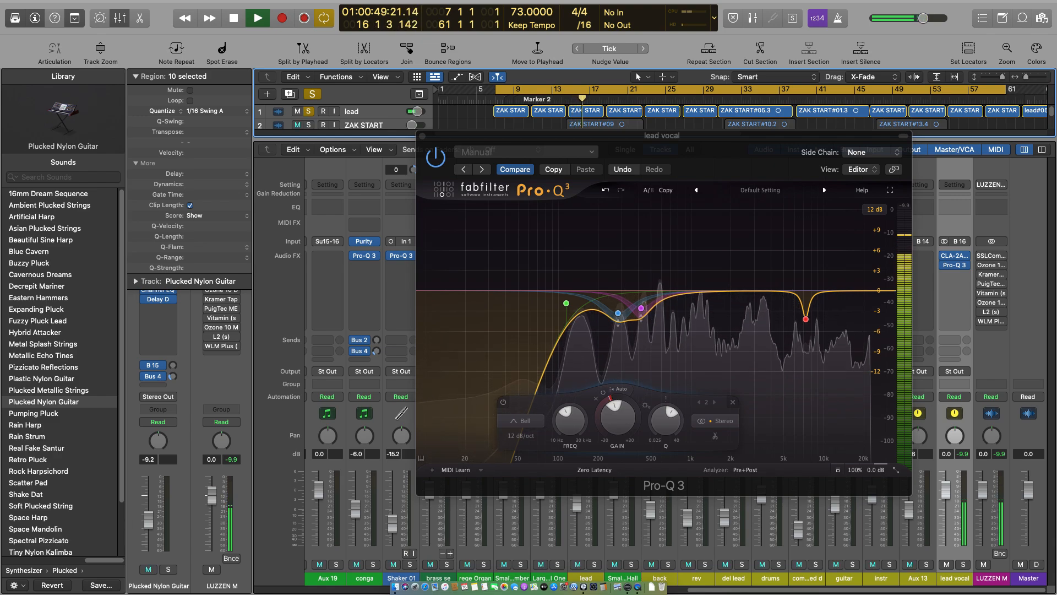
pyautogui.press('space')
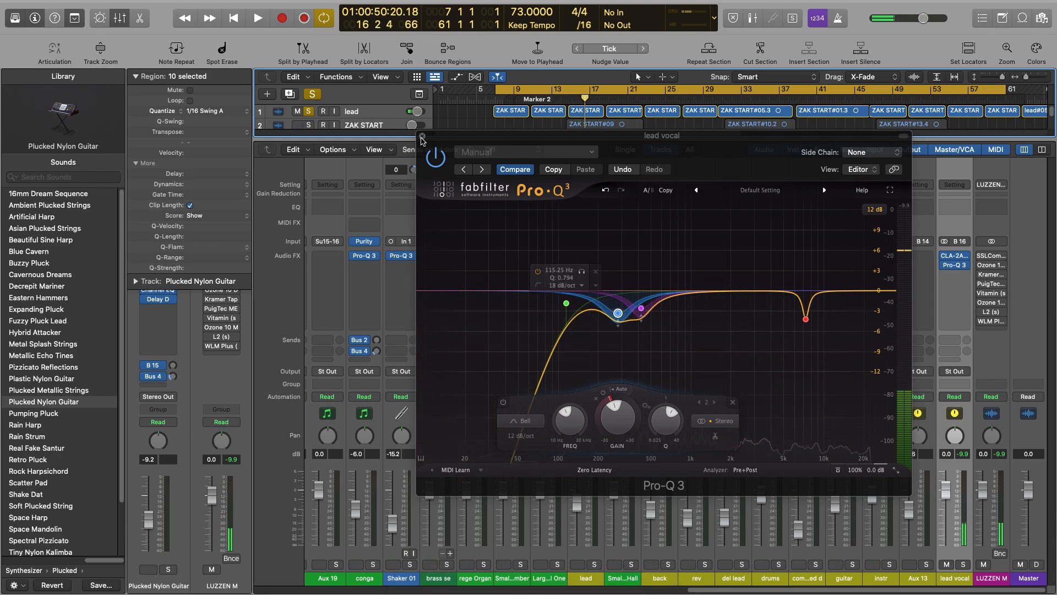
pyautogui.click(422, 137)
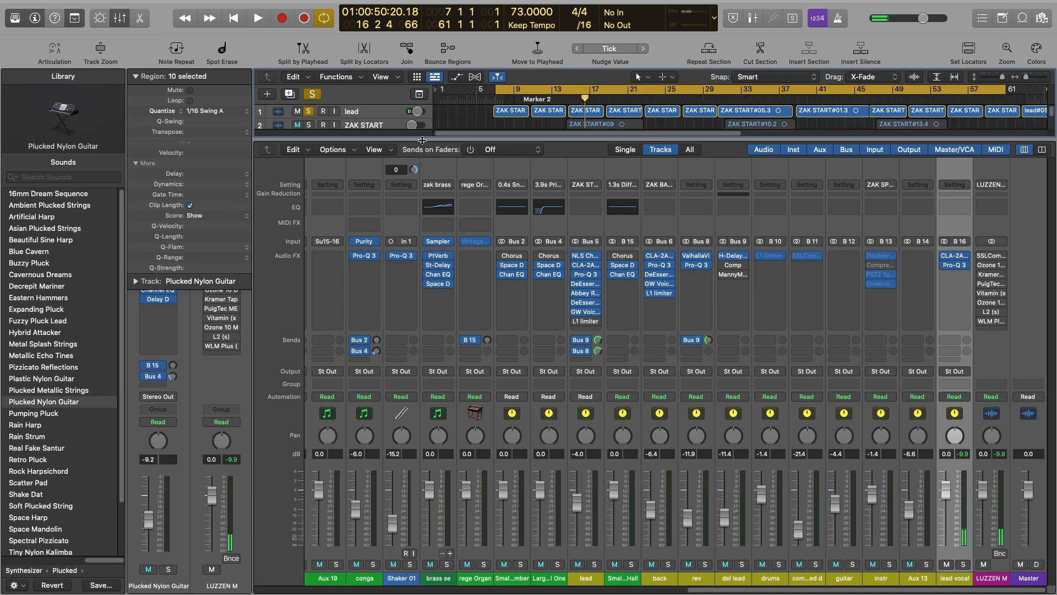
# - Insert the Waves DeEsser (s) below Pro-Q 3 on the lead vocal aux and move its window clear
pyautogui.click(967, 277)
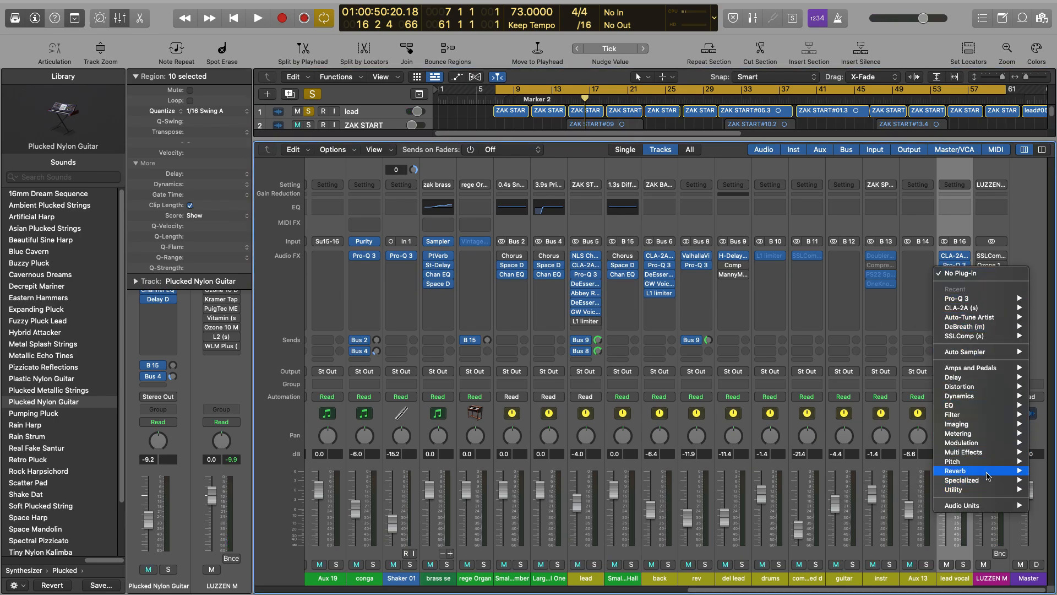
pyautogui.moveTo(987, 505)
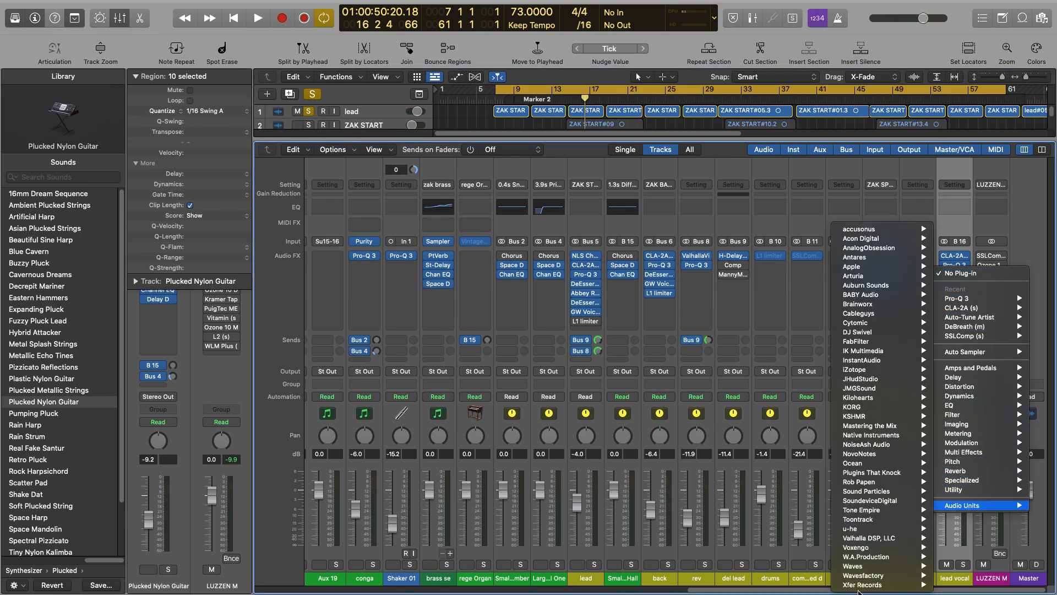
pyautogui.moveTo(863, 567)
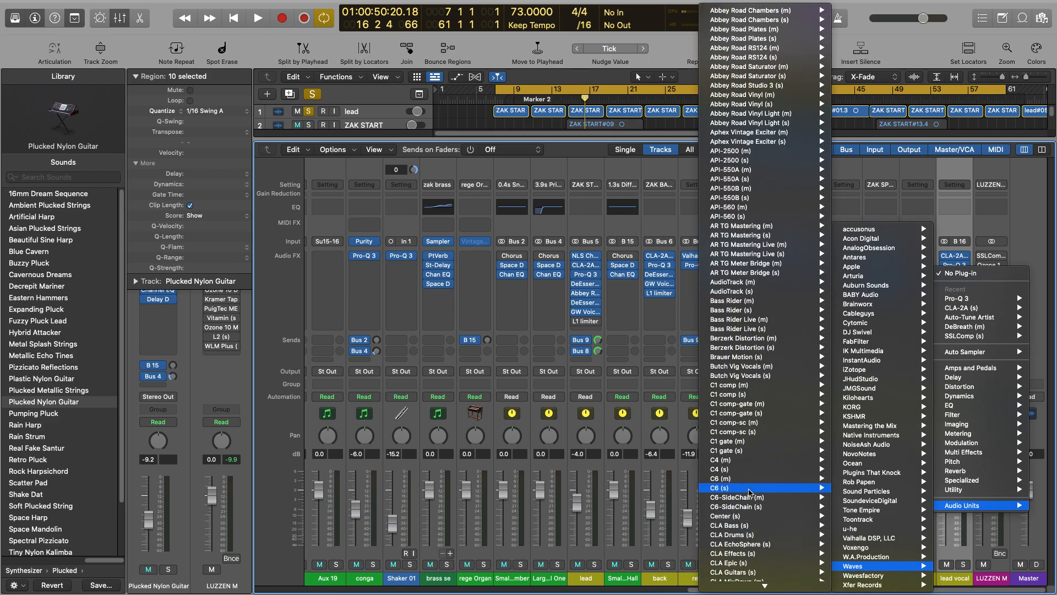
pyautogui.scroll(-10, 759, 551)
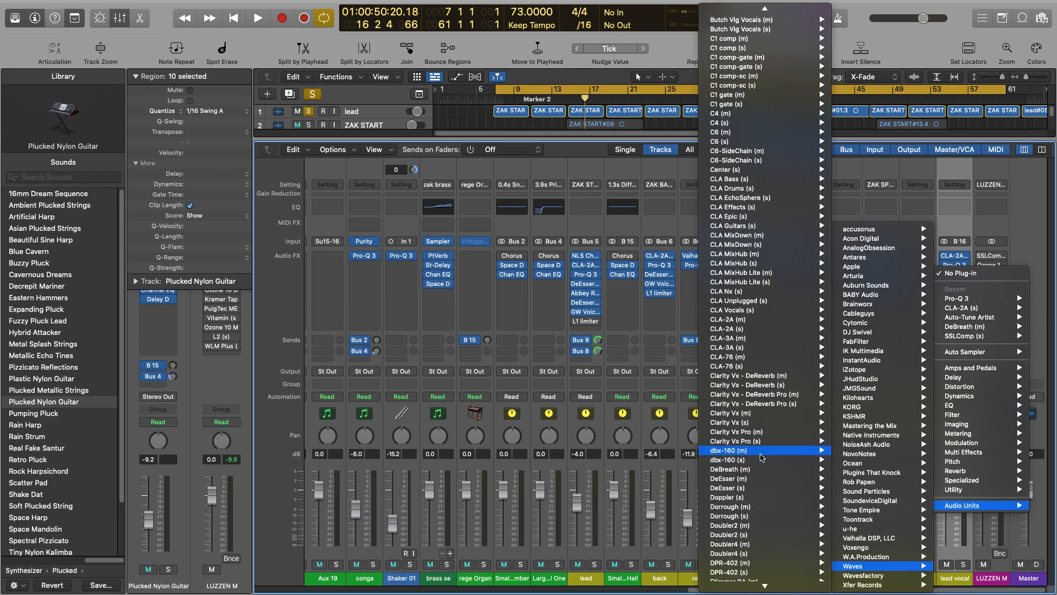
pyautogui.moveTo(749, 490)
pyautogui.click(677, 488)
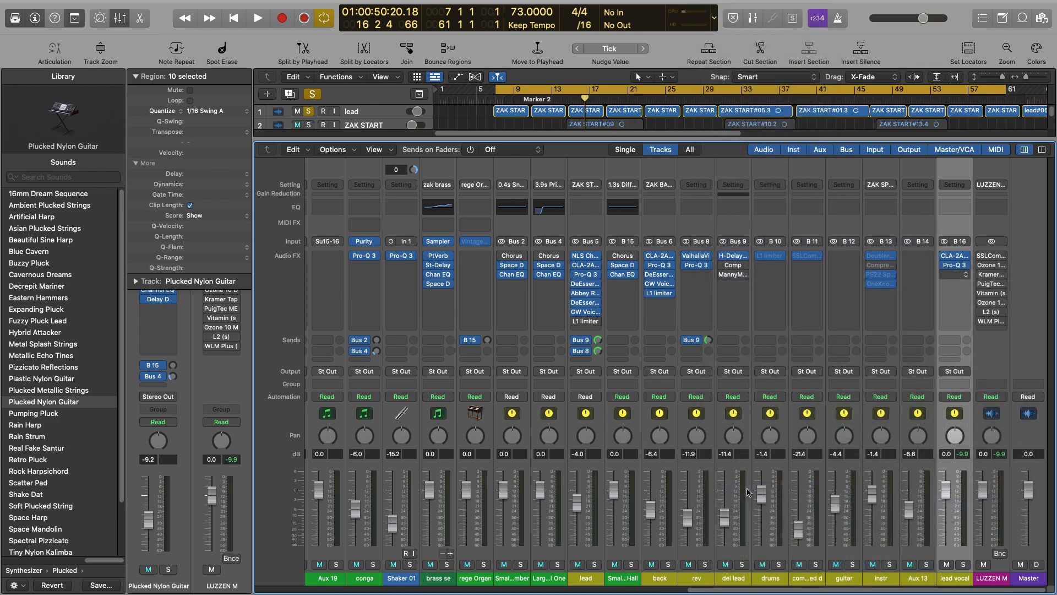
pyautogui.moveTo(370, 147); pyautogui.dragTo(458, 156)
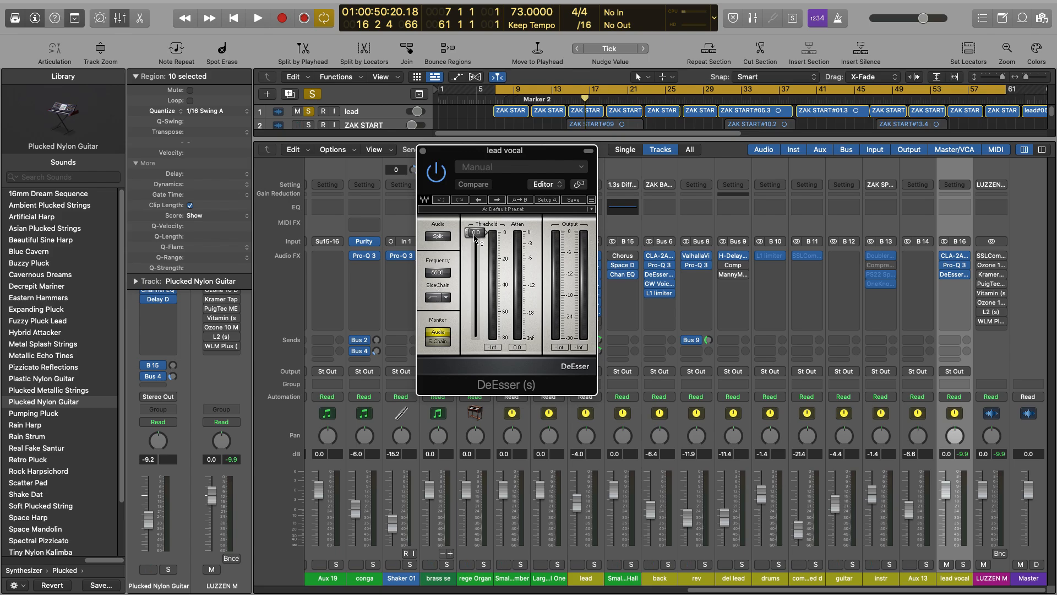
pyautogui.moveTo(464, 156); pyautogui.dragTo(517, 161)
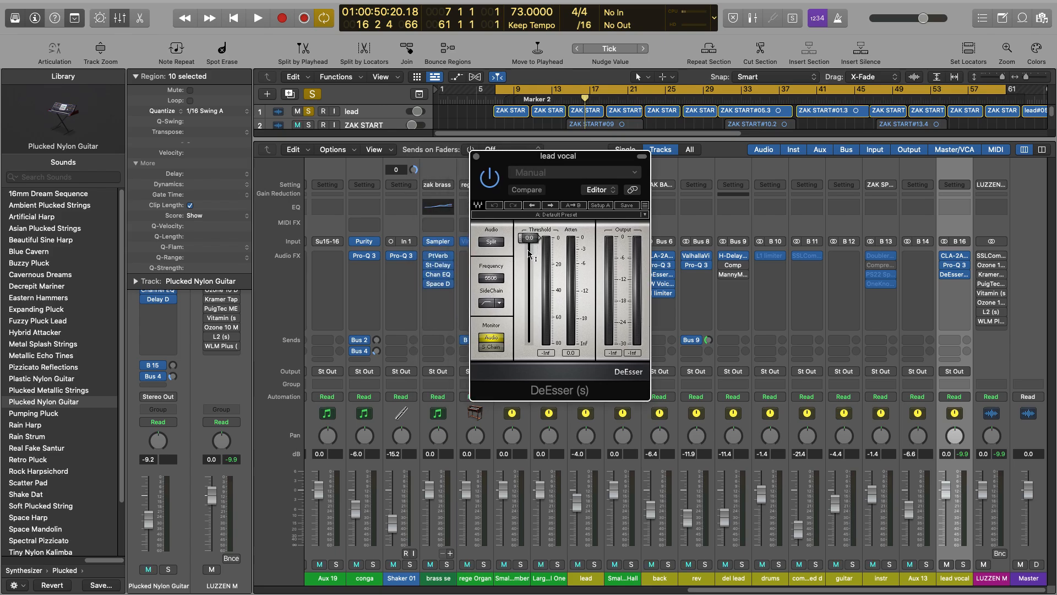
# - Disable cycle playback and lower the DeEsser threshold to about -29 dB while auditioning the vocal from around bar 11
pyautogui.moveTo(530, 238)
pyautogui.mouseDown()
pyautogui.moveTo(530, 249)
pyautogui.moveTo(530, 238)
pyautogui.mouseUp()
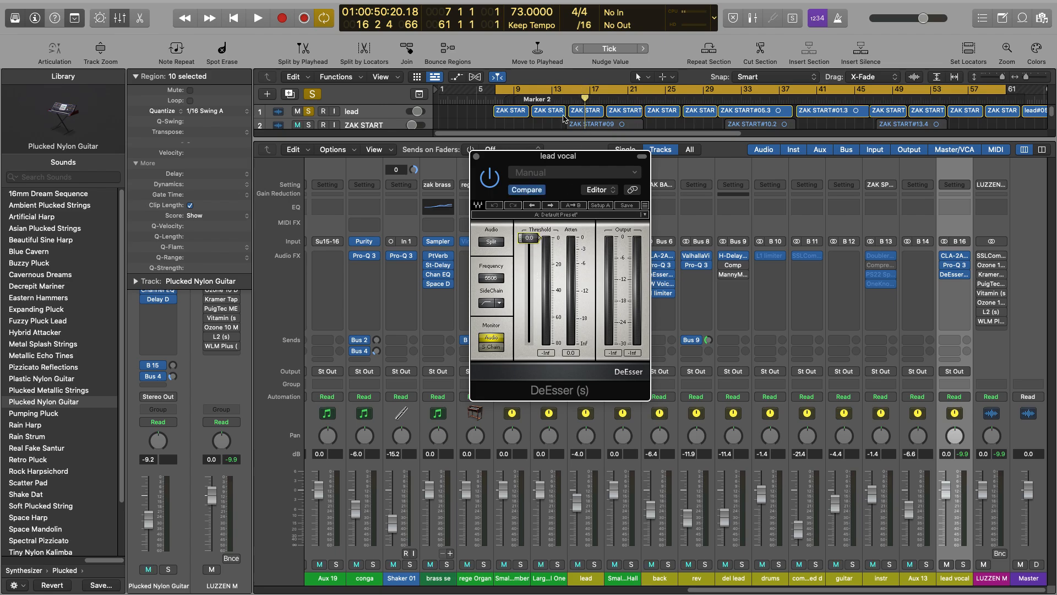
pyautogui.doubleClick(534, 98)
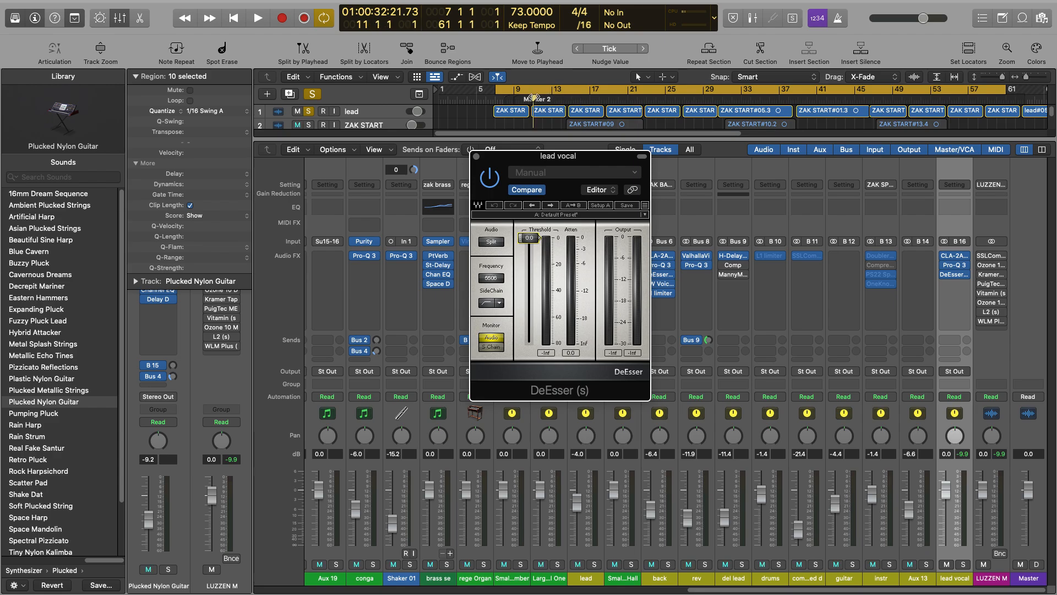
pyautogui.click(530, 238)
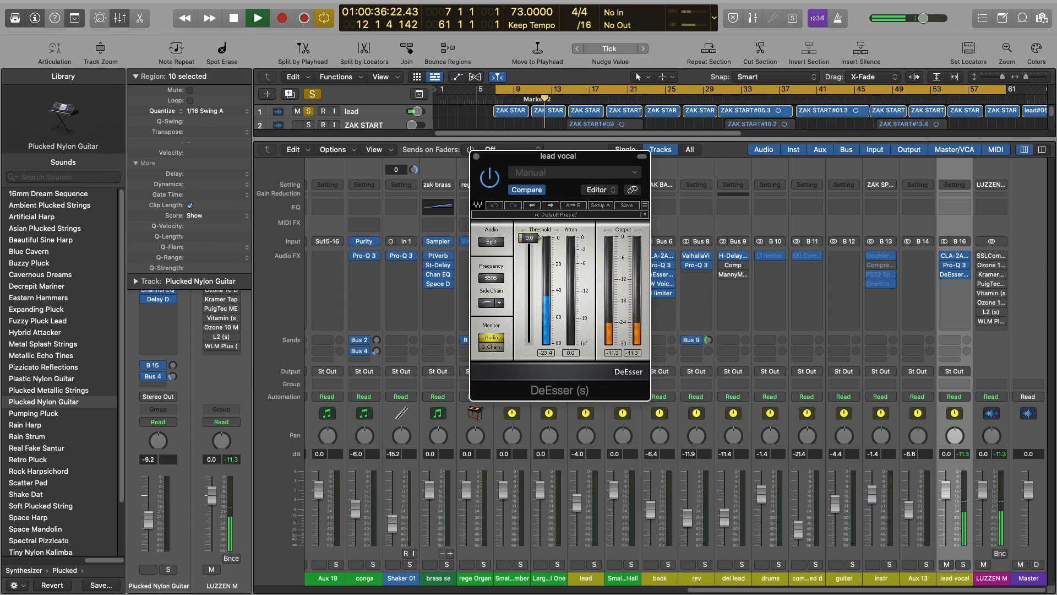
pyautogui.moveTo(529, 238); pyautogui.dragTo(528, 253)
pyautogui.press('space')
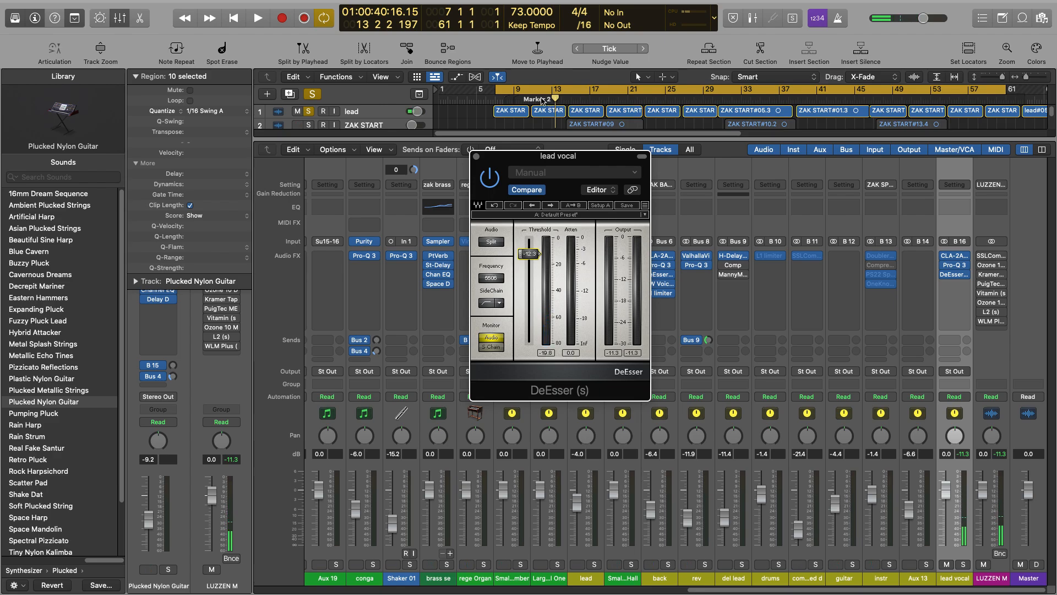
pyautogui.click(542, 99)
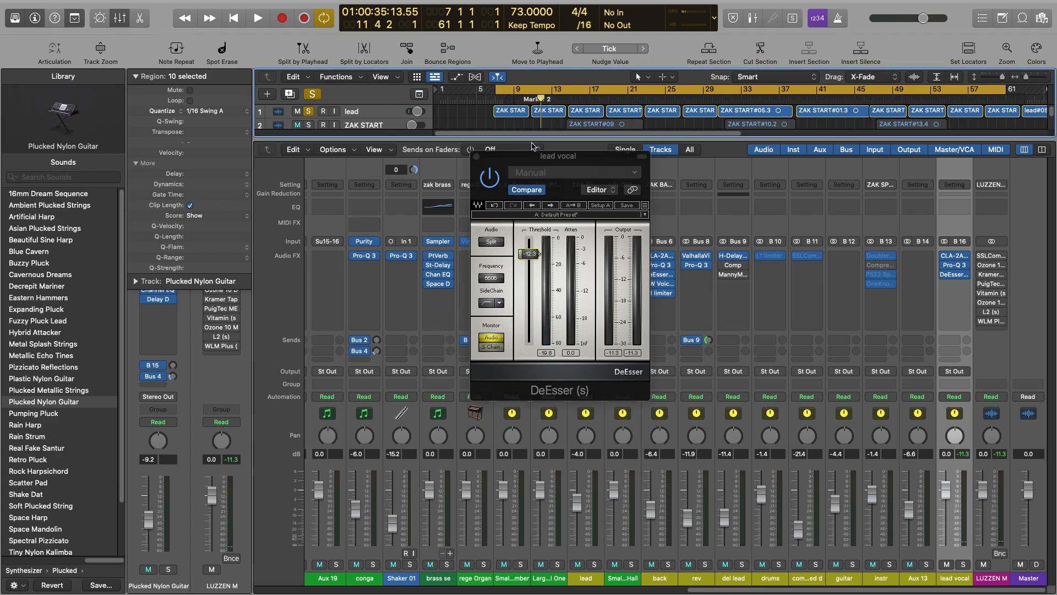
pyautogui.click(544, 91)
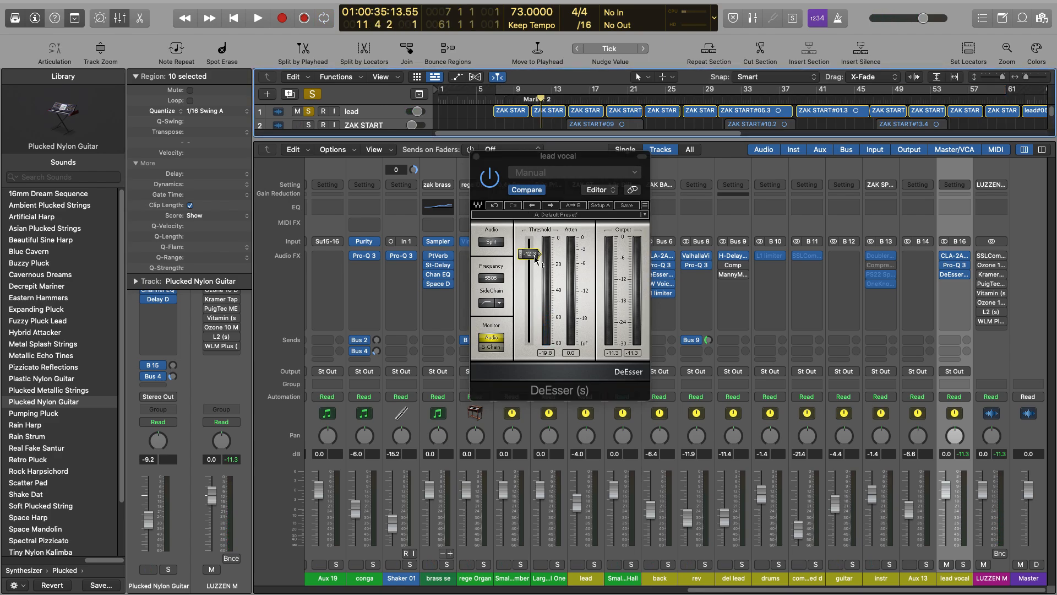
pyautogui.press('space')
pyautogui.moveTo(529, 257); pyautogui.dragTo(529, 263)
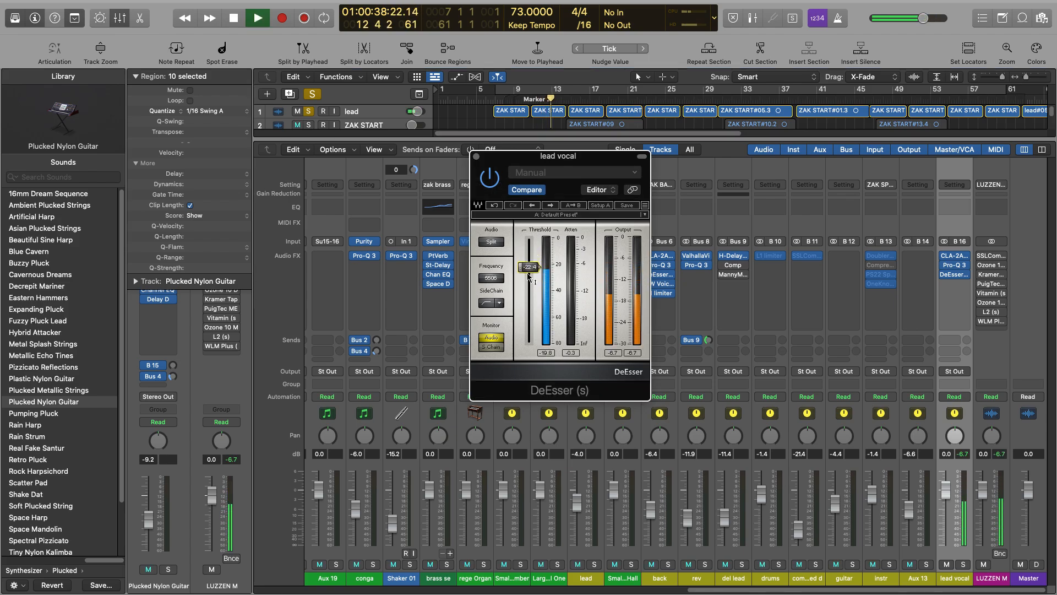
pyautogui.moveTo(530, 269); pyautogui.dragTo(530, 274)
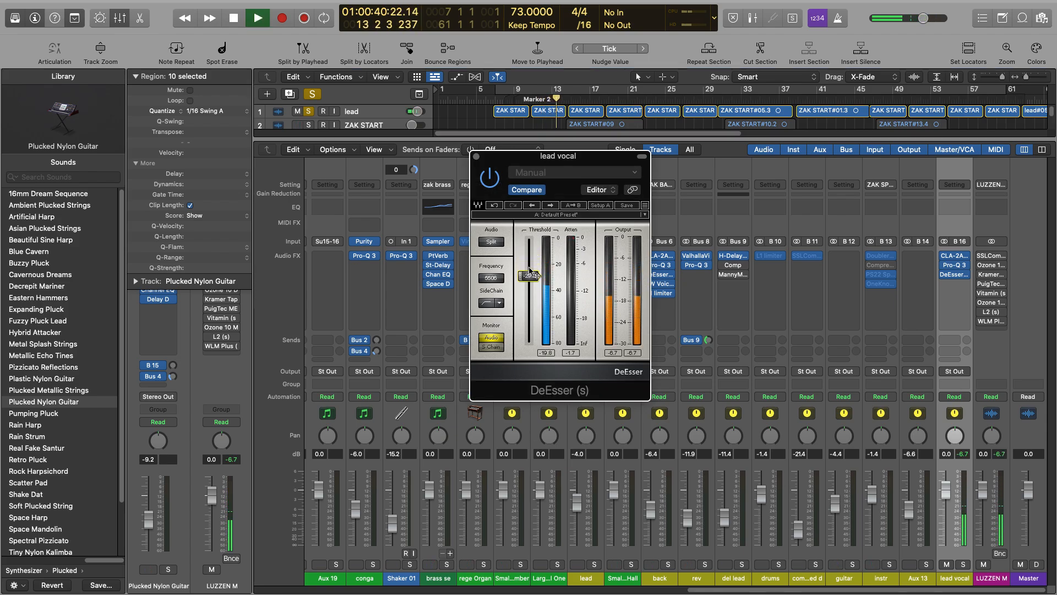
# - Replay the vocal phrase from around bar 11 and lower the DeEsser threshold to about -35 dB
pyautogui.click(534, 89)
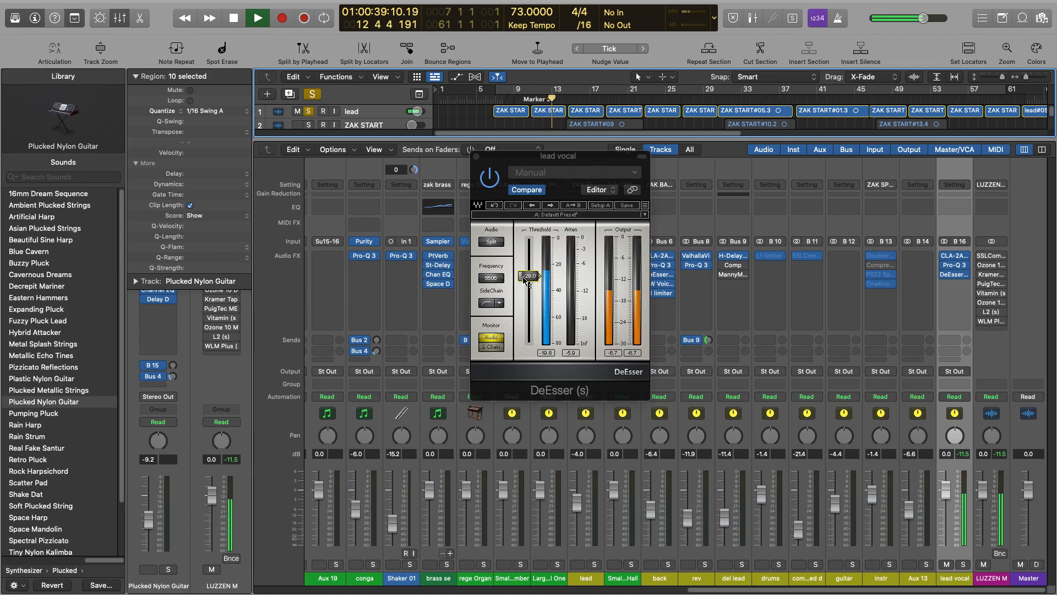
pyautogui.moveTo(524, 280); pyautogui.dragTo(525, 285)
pyautogui.click(532, 104)
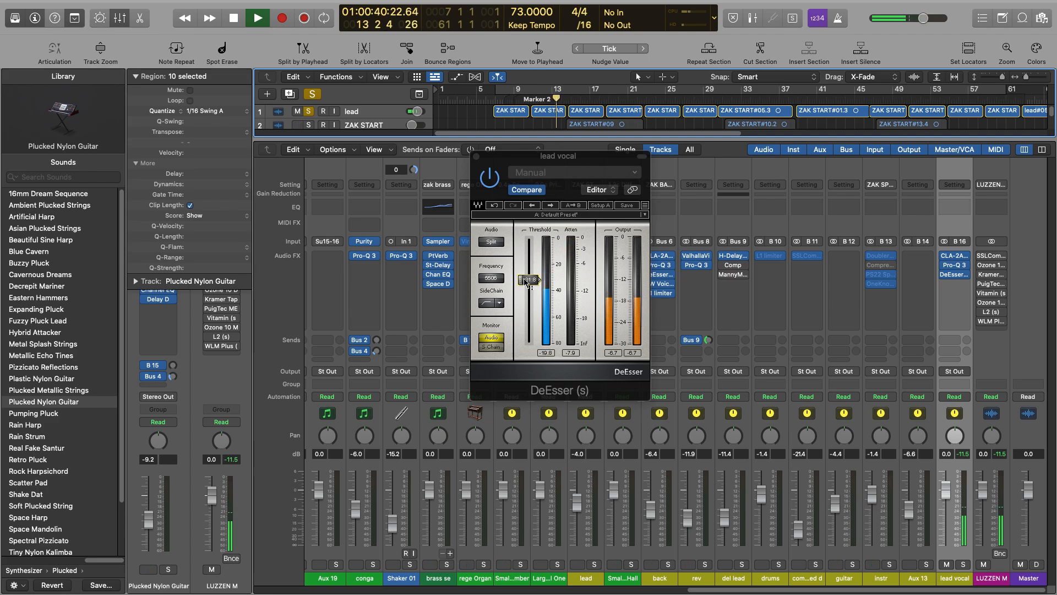
pyautogui.click(524, 276)
pyautogui.moveTo(528, 279); pyautogui.dragTo(528, 281)
pyautogui.press('space')
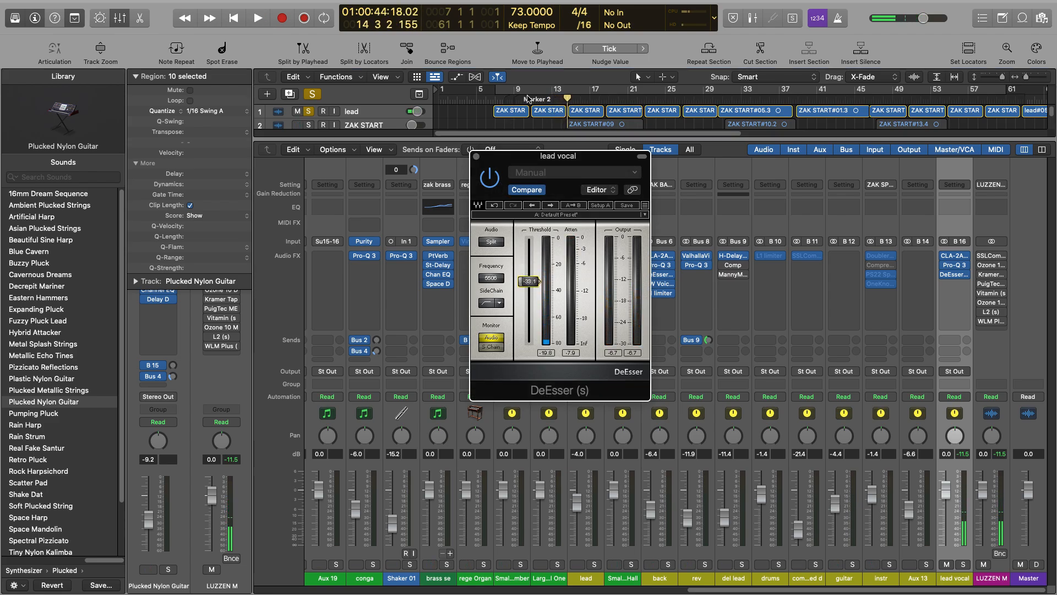
pyautogui.click(533, 99)
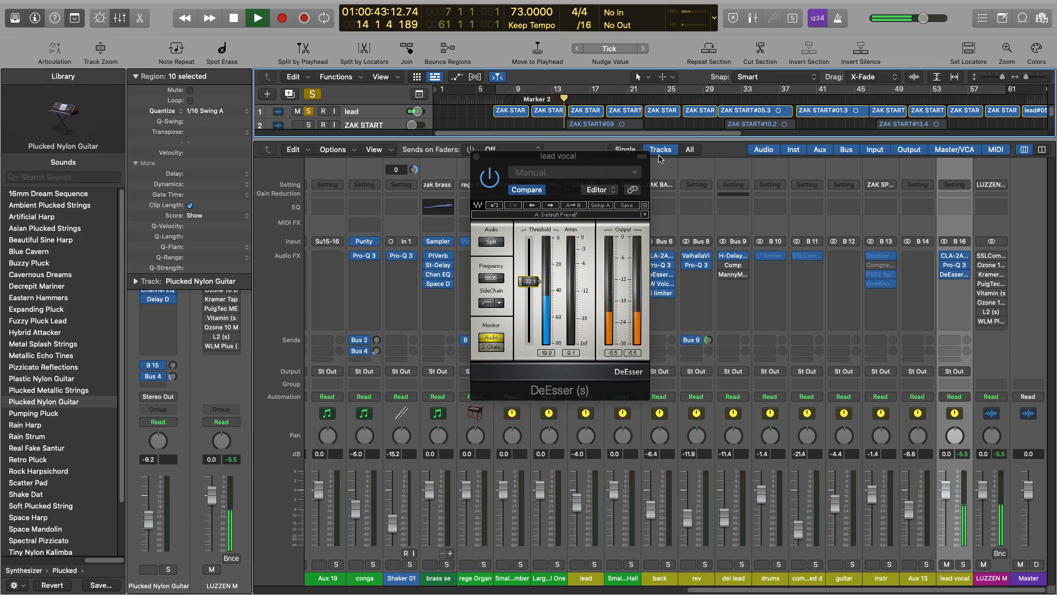
pyautogui.press('space')
pyautogui.moveTo(530, 288); pyautogui.dragTo(530, 285)
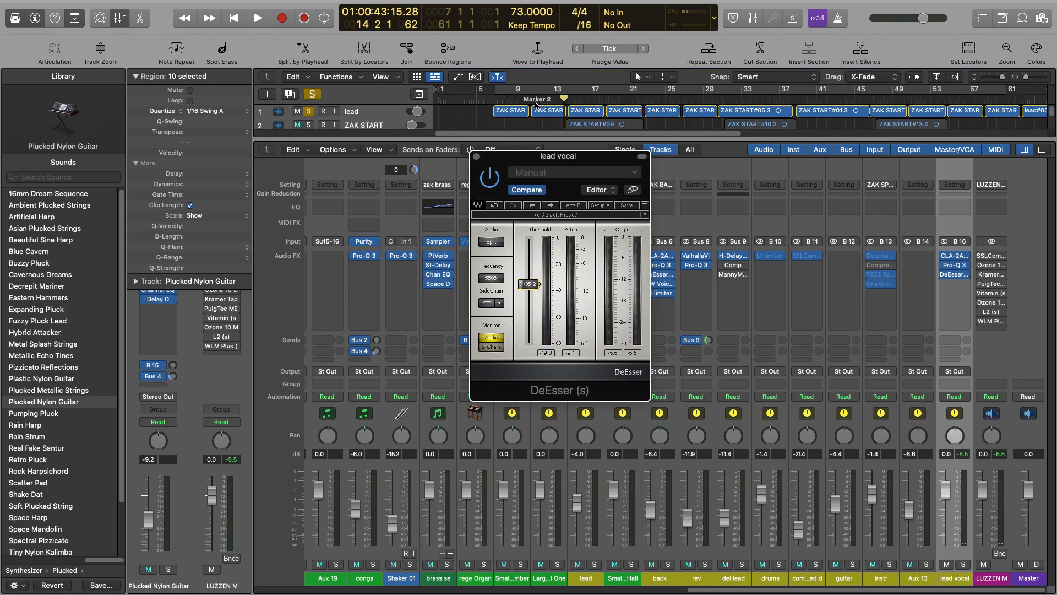
# - Audition the phrase again, fine-tune the DeEsser threshold to about -36 dB, close the DeEsser and stop playback
pyautogui.click(535, 104)
pyautogui.press('space')
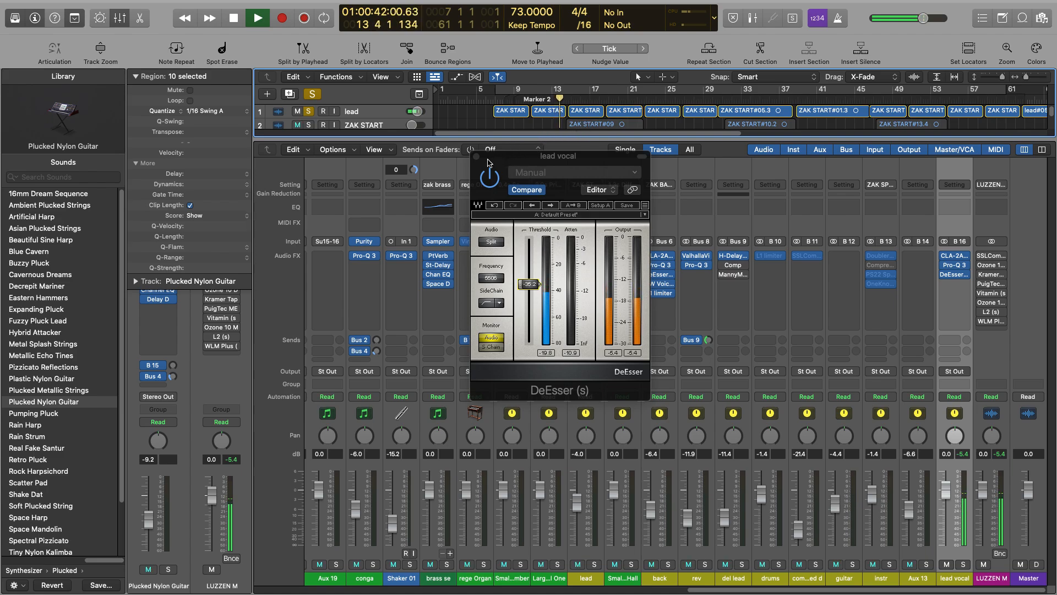
pyautogui.click(538, 102)
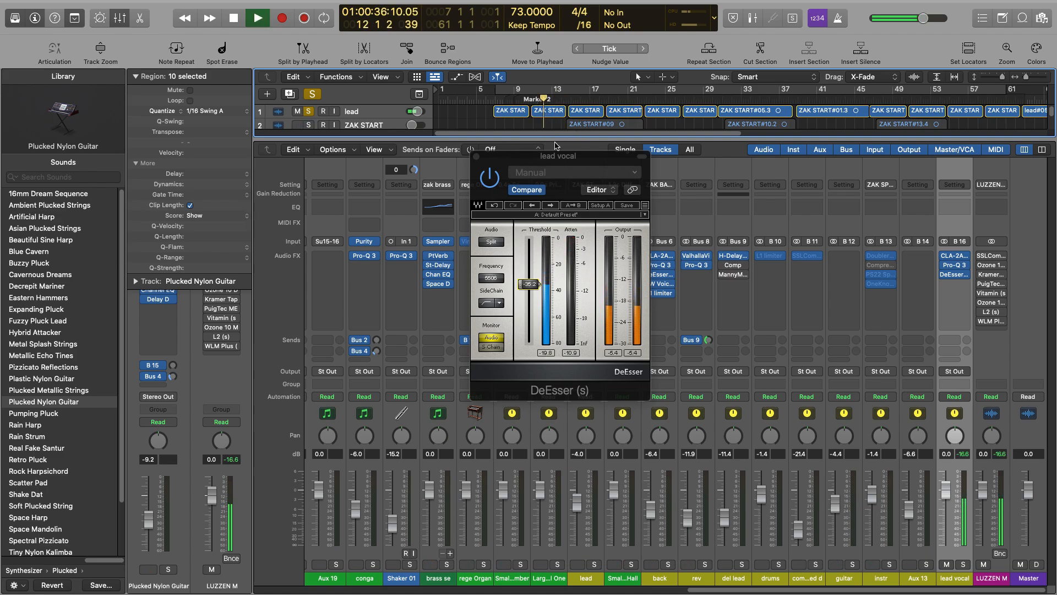
pyautogui.click(531, 286)
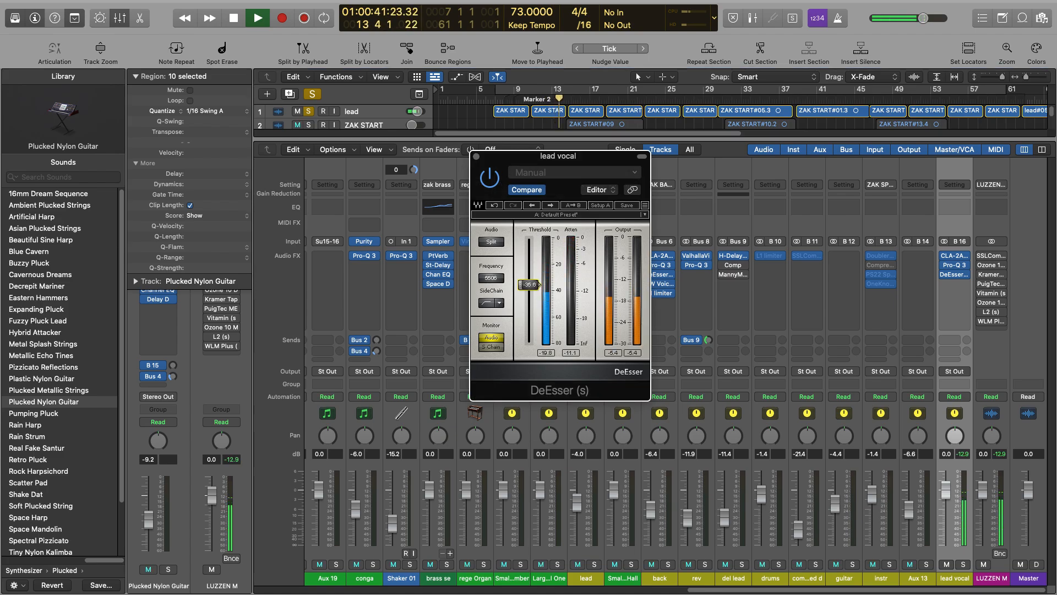
pyautogui.click(476, 156)
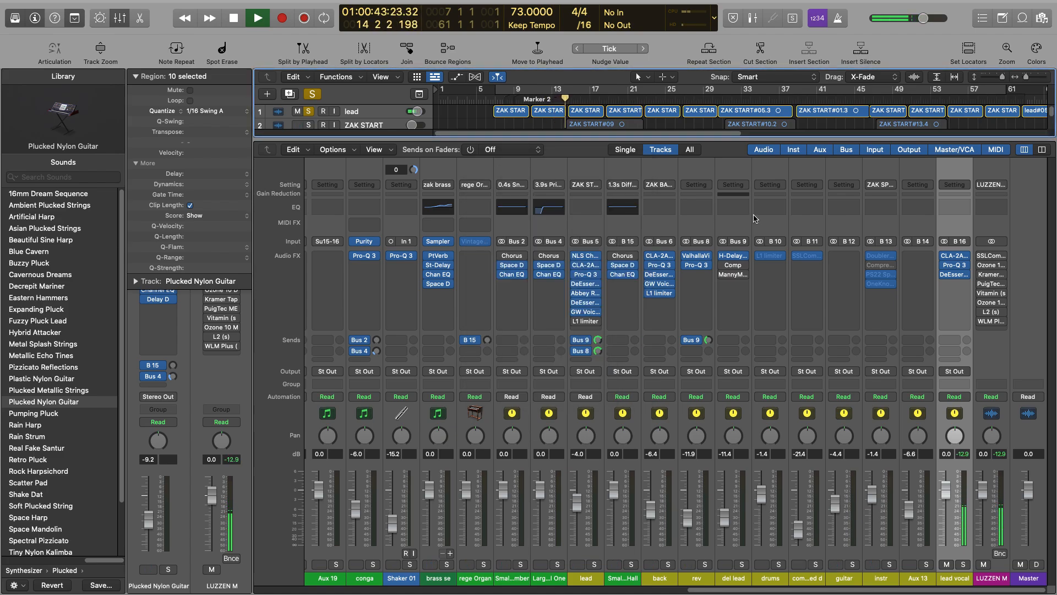
pyautogui.press('space')
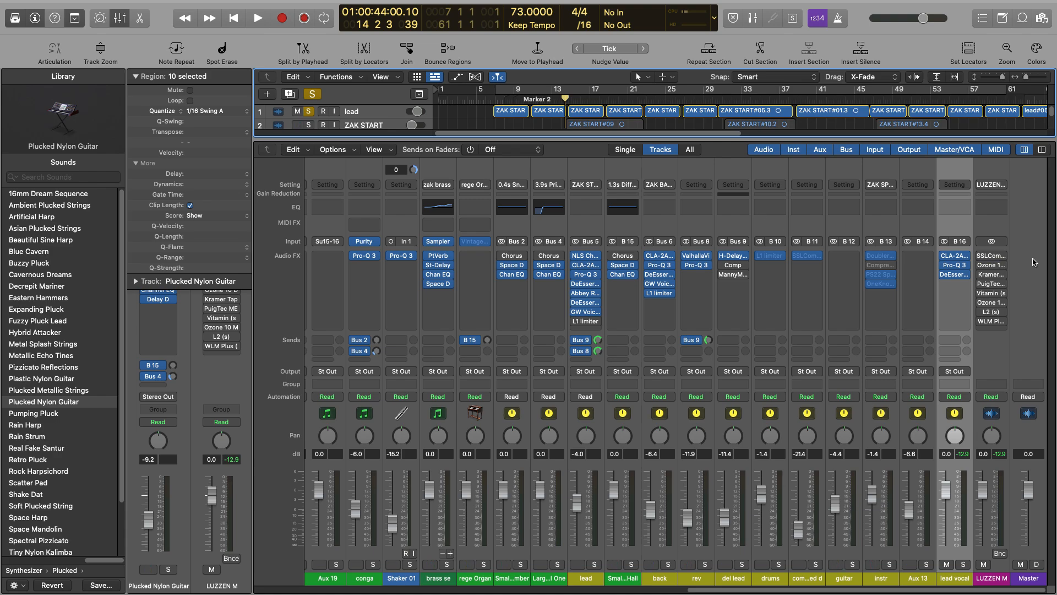
# - Insert the Waves Abbey Road Saturator (s) in the slot below the DeEsser on the lead vocal aux
pyautogui.click(954, 275)
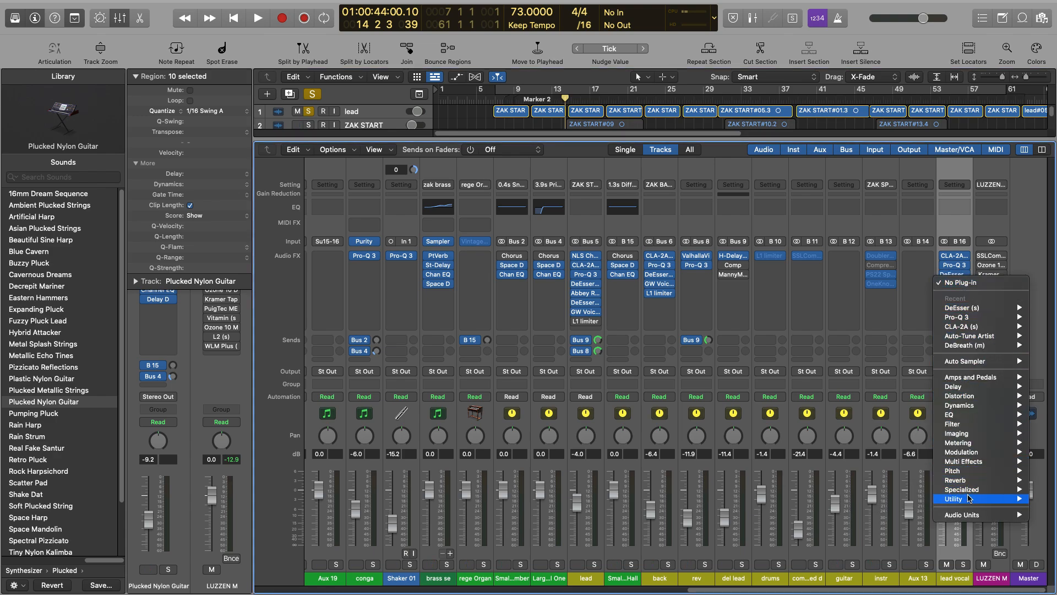
pyautogui.moveTo(965, 517)
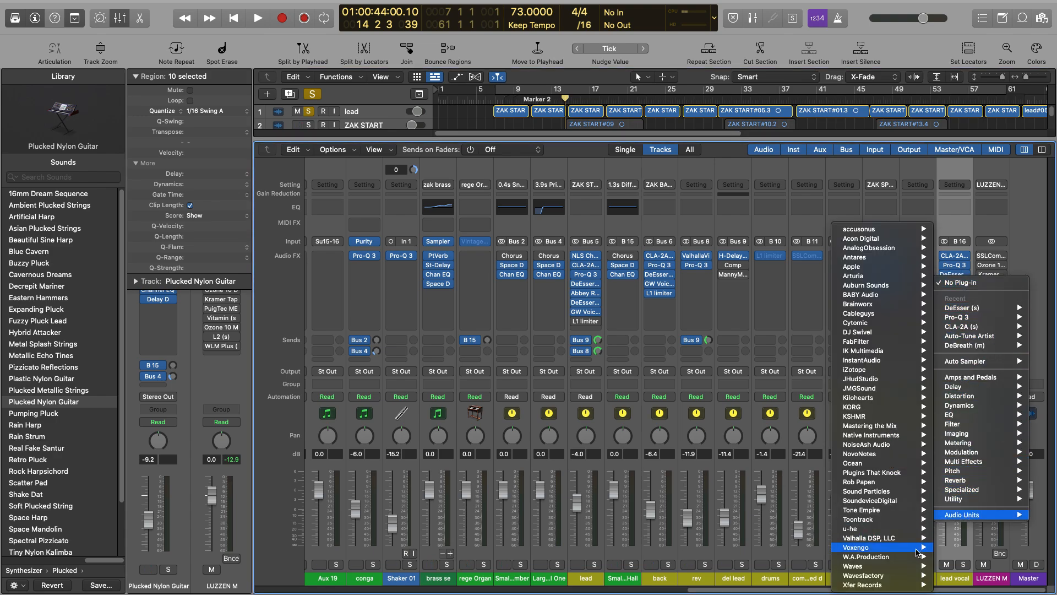
pyautogui.moveTo(881, 566)
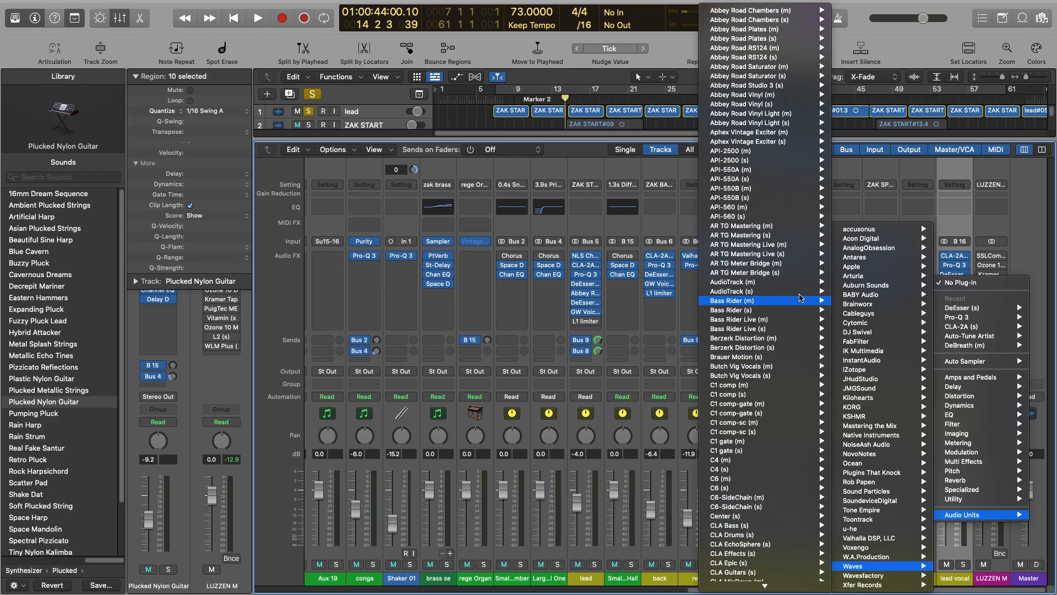
pyautogui.moveTo(769, 40)
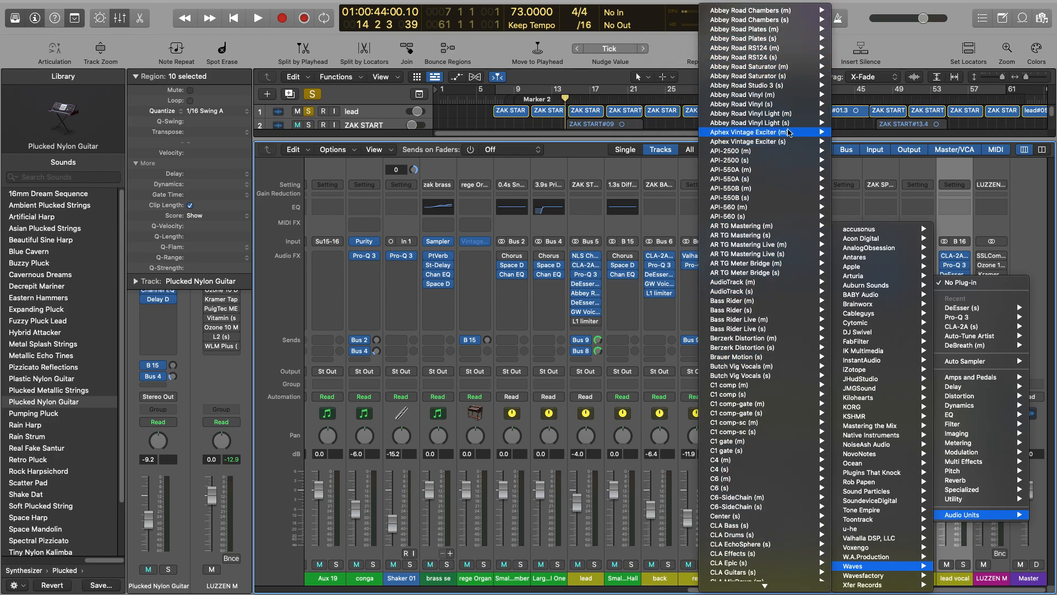
pyautogui.moveTo(779, 77)
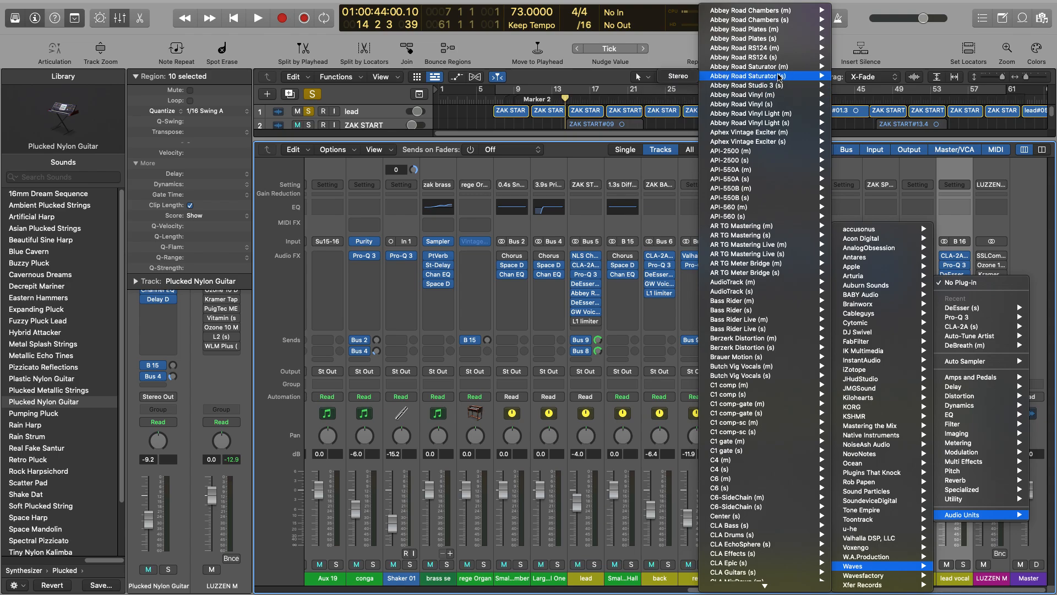
pyautogui.click(779, 77)
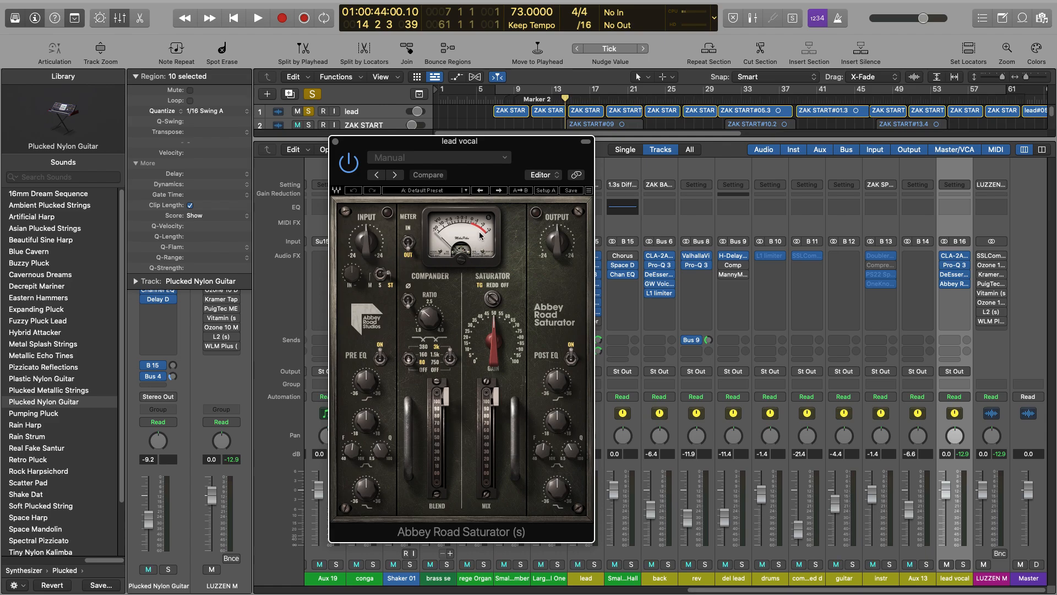
# - Load Dave Pensado's Vocal Enhance artist preset in the Abbey Road Saturator
pyautogui.click(466, 189)
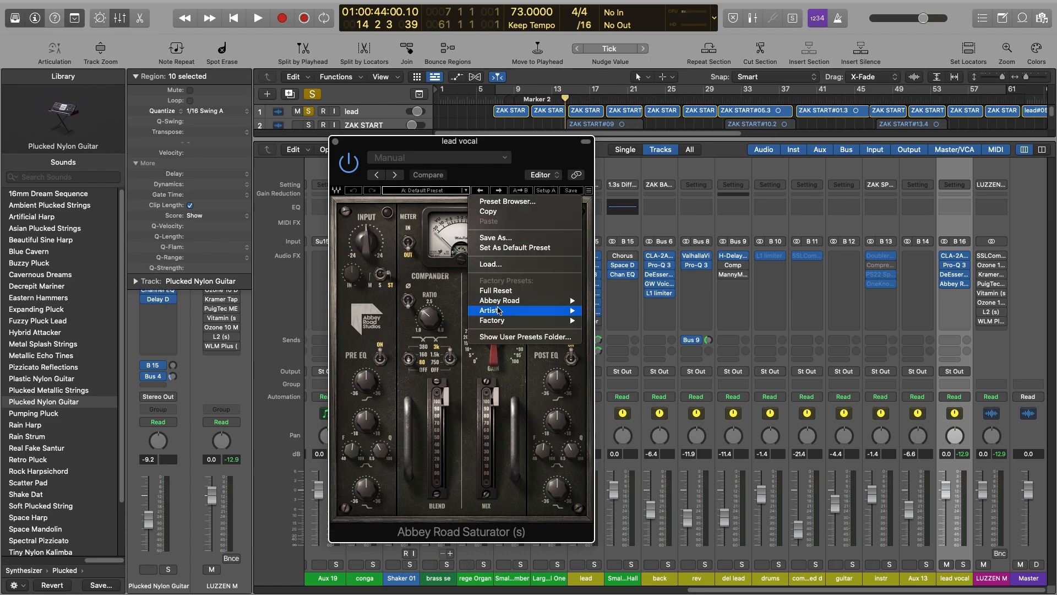
pyautogui.moveTo(518, 312)
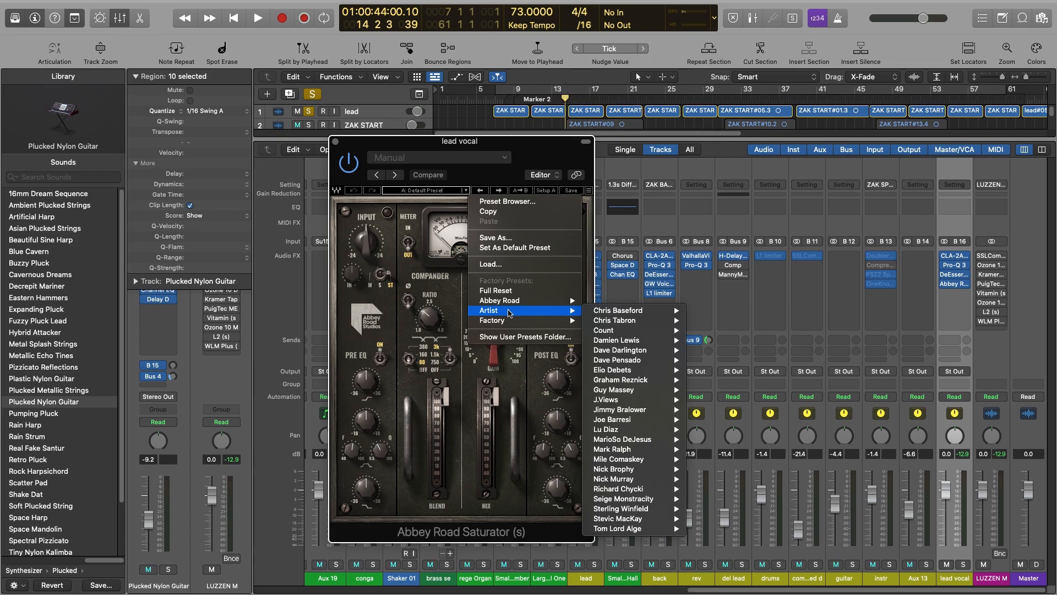
pyautogui.moveTo(639, 352)
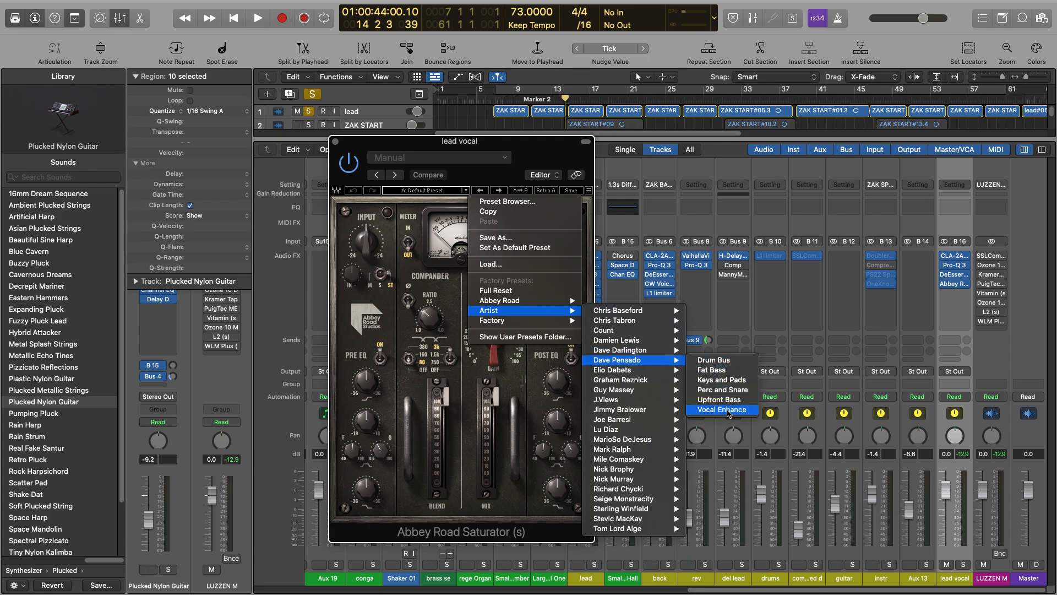
pyautogui.click(728, 411)
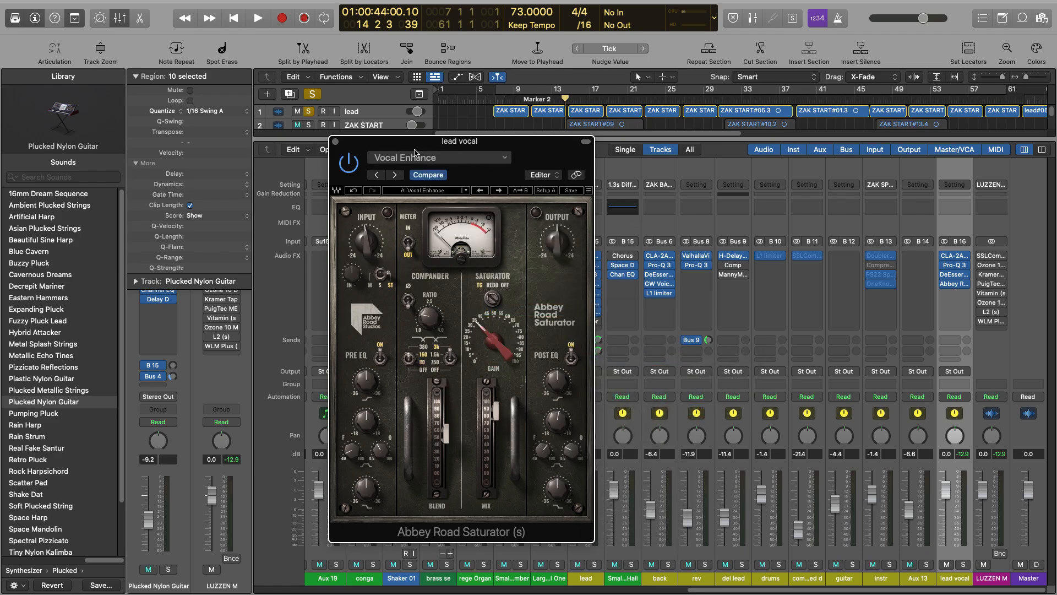
# - Audition the vocal through the Abbey Road Saturator, stop playback and close the plug-in
pyautogui.click(499, 91)
pyautogui.press('space')
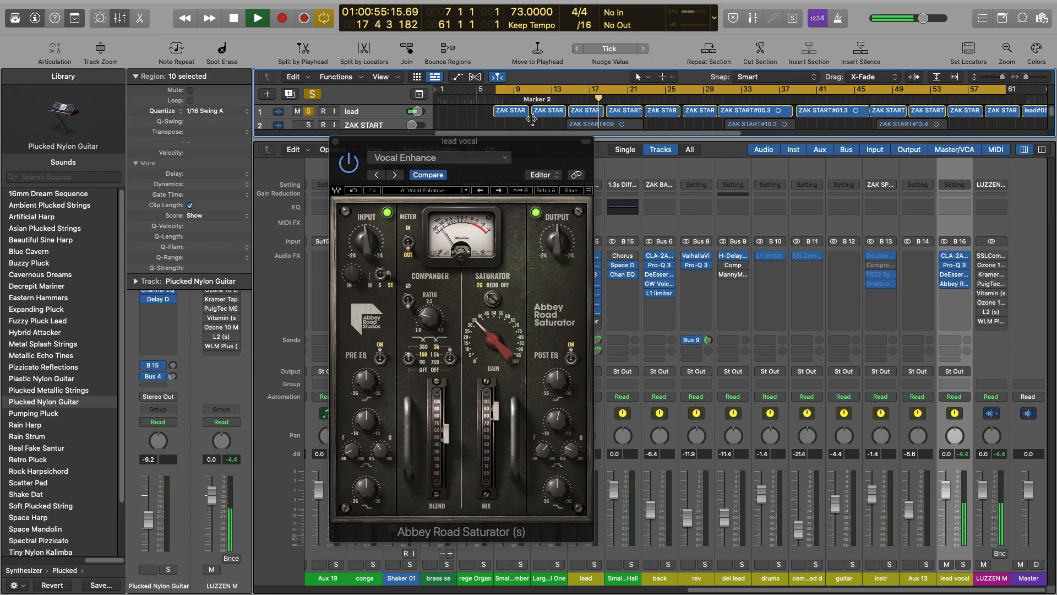
pyautogui.press('space')
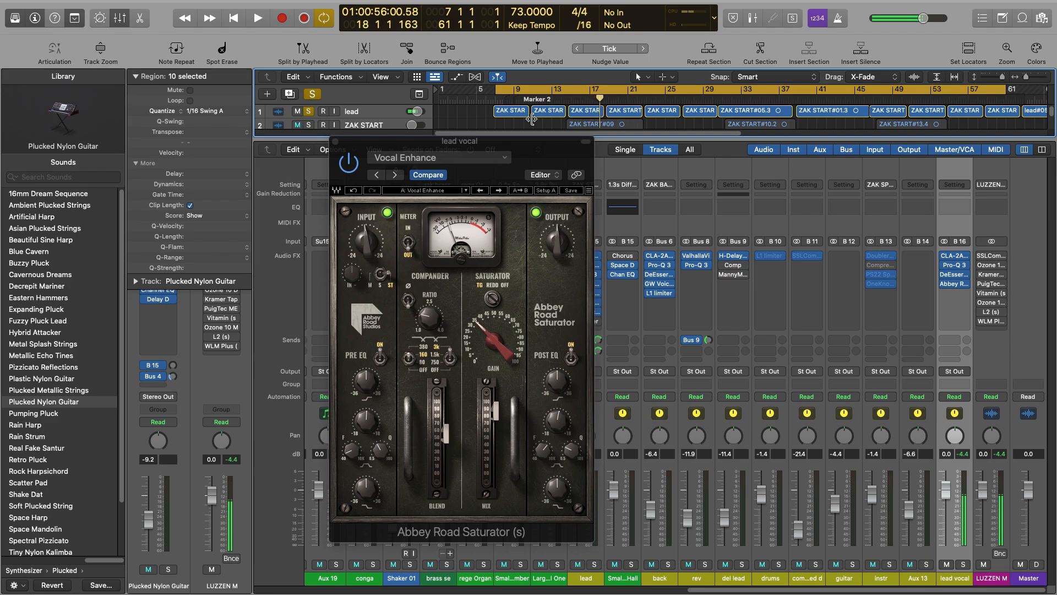
pyautogui.click(335, 142)
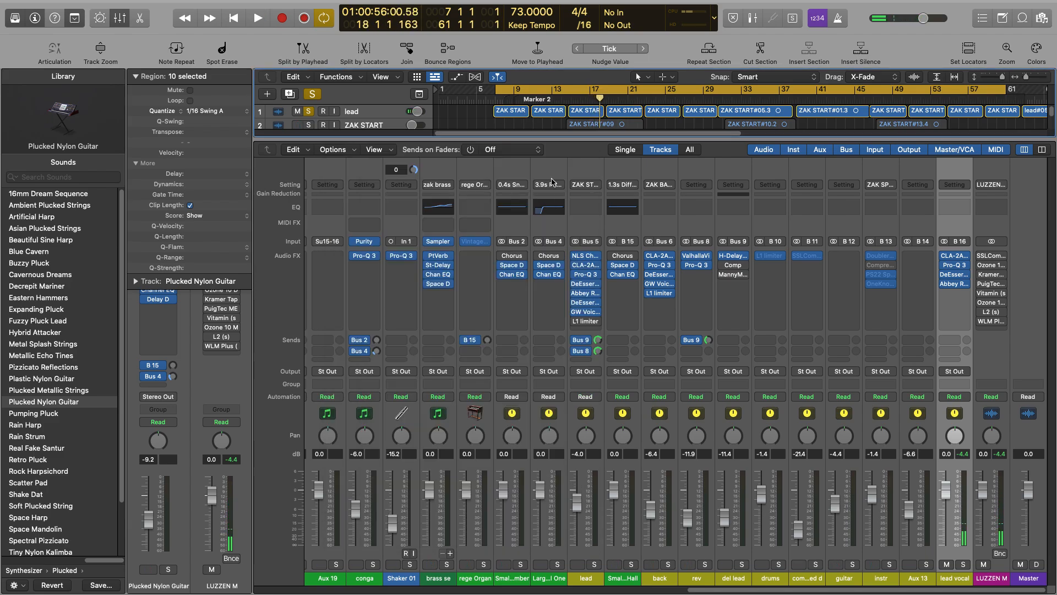
# - Insert a second DeEsser (s) below the Abbey Road Saturator on the lead vocal aux
pyautogui.click(968, 294)
pyautogui.moveTo(967, 328)
pyautogui.click(918, 327)
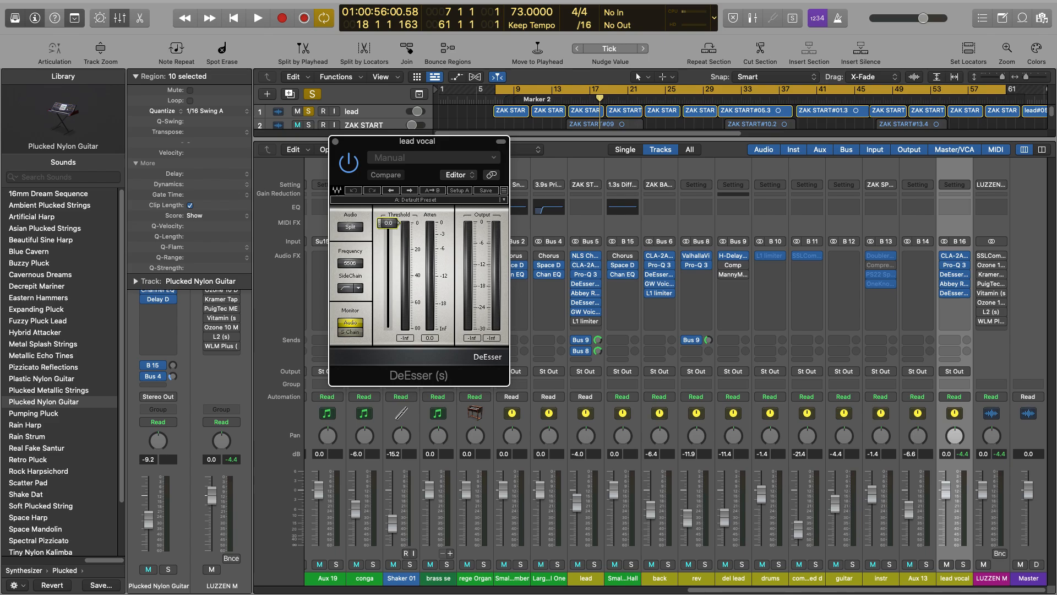
# - Play the vocal from around bar 11 with cycle off and lower the second DeEsser's threshold to about -32 dB
pyautogui.moveTo(388, 223); pyautogui.dragTo(388, 224)
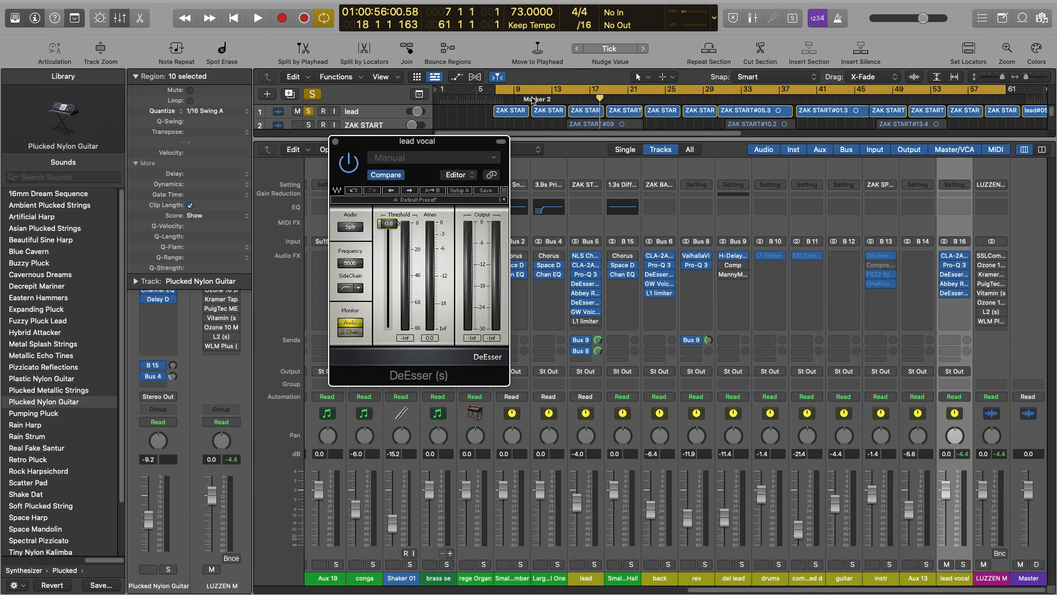
pyautogui.press('space')
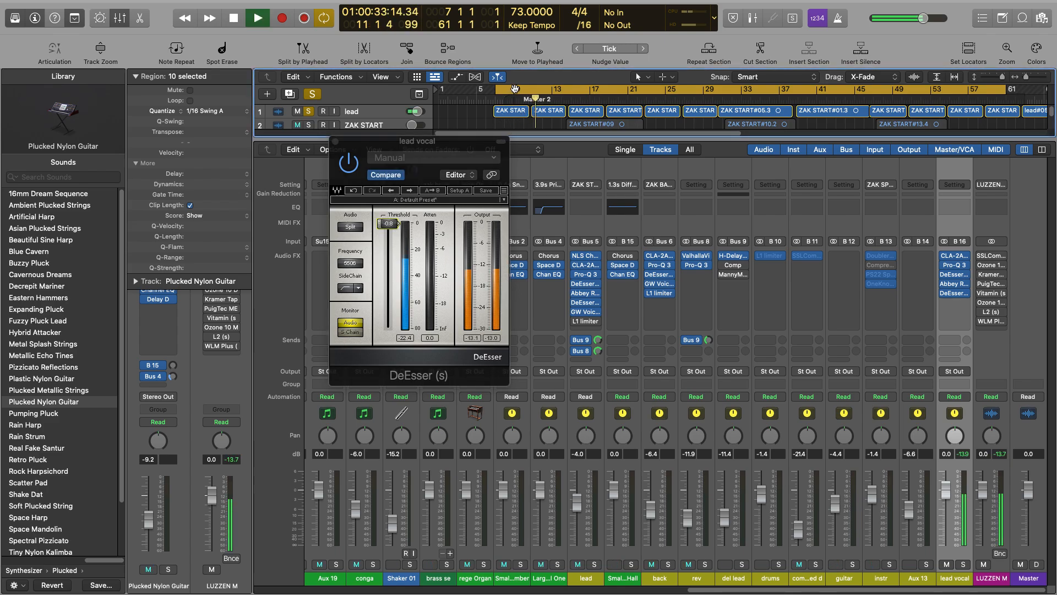
pyautogui.click(519, 91)
pyautogui.moveTo(387, 224); pyautogui.dragTo(392, 263)
pyautogui.click(534, 101)
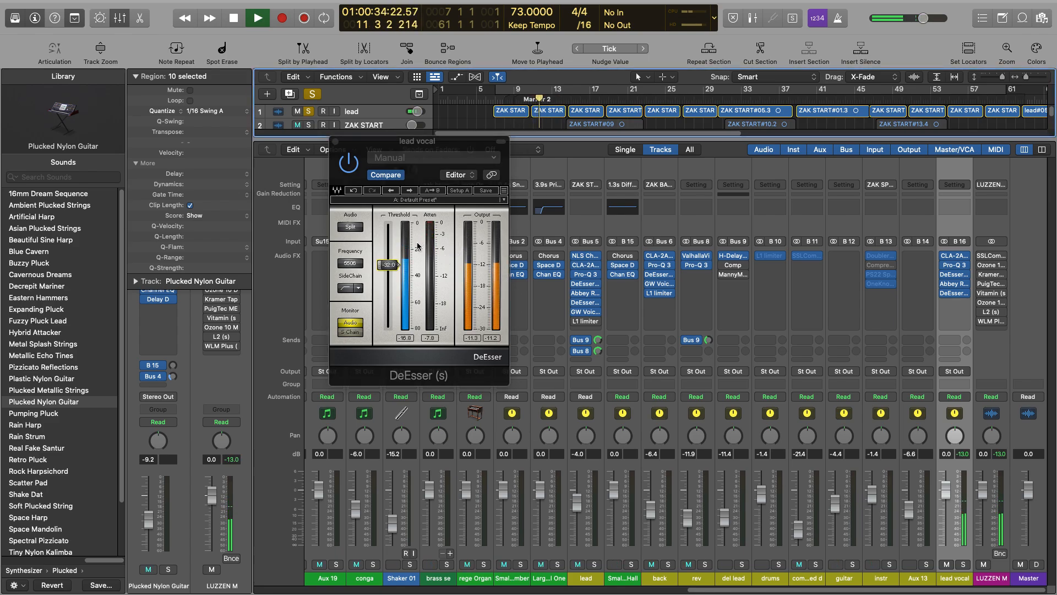
# - Set the second DeEsser's frequency to 6084 Hz and threshold to about -36 dB while auditioning, close it and stop playback
pyautogui.click(392, 266)
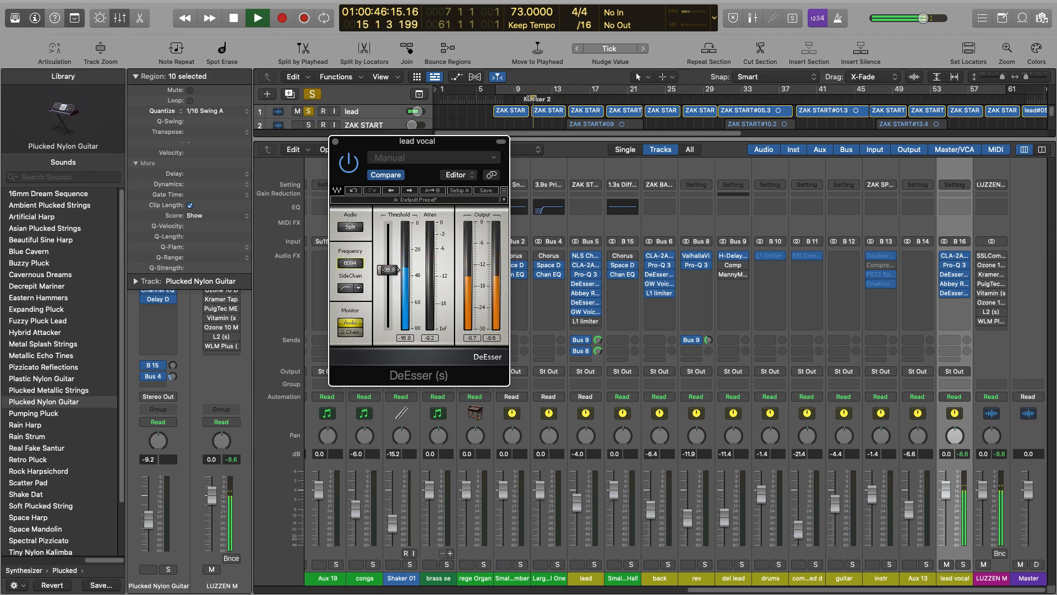
pyautogui.click(531, 99)
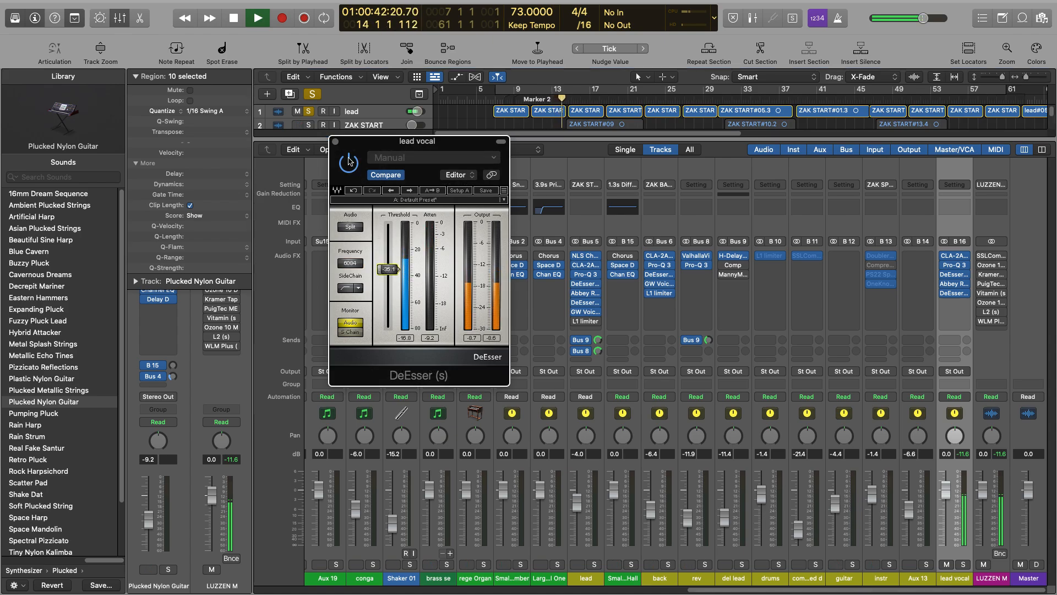
pyautogui.click(335, 141)
pyautogui.press('space')
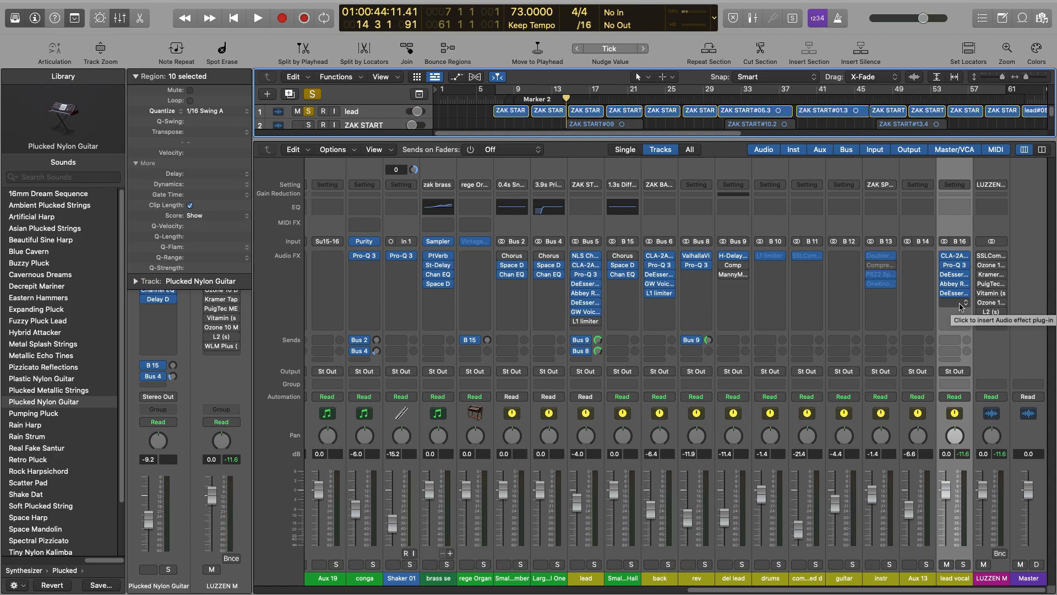
# - Insert the Waves GW VoiceCentric (s) below the second DeEsser on the lead vocal aux
pyautogui.click(967, 306)
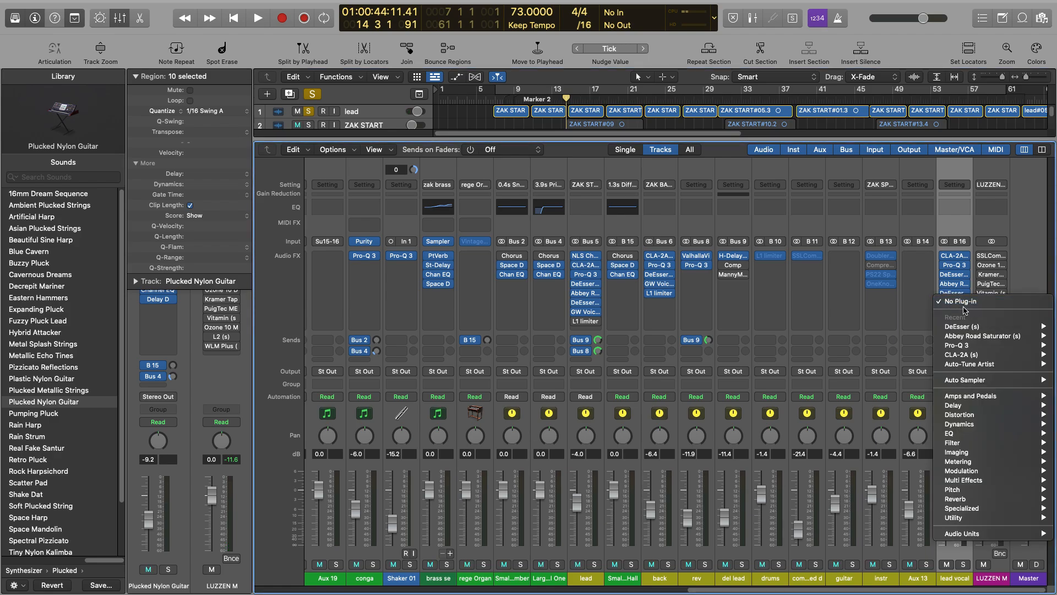
pyautogui.moveTo(1017, 534)
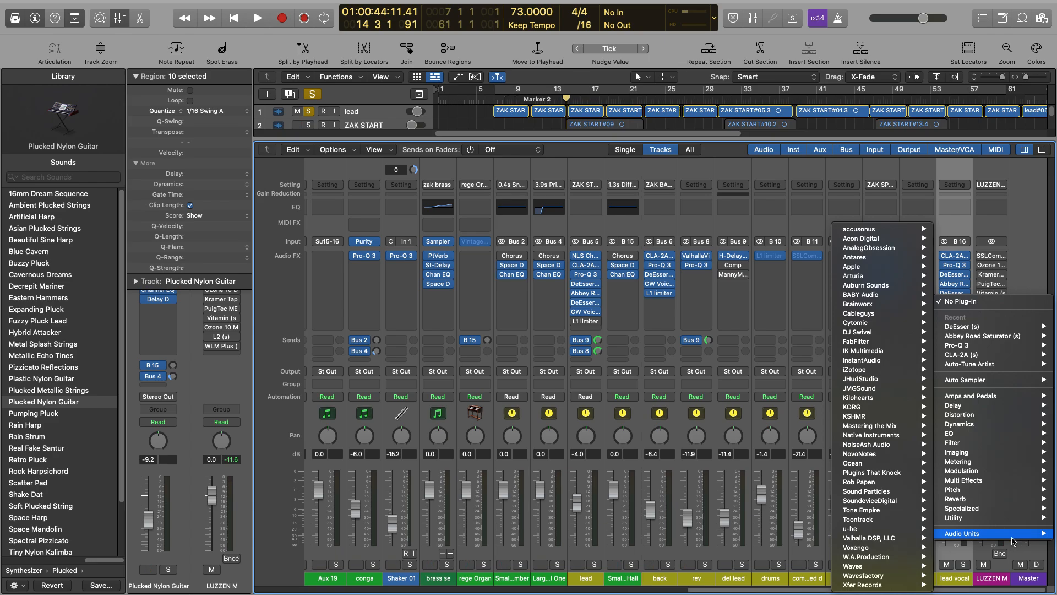
pyautogui.moveTo(895, 569)
pyautogui.moveTo(777, 585)
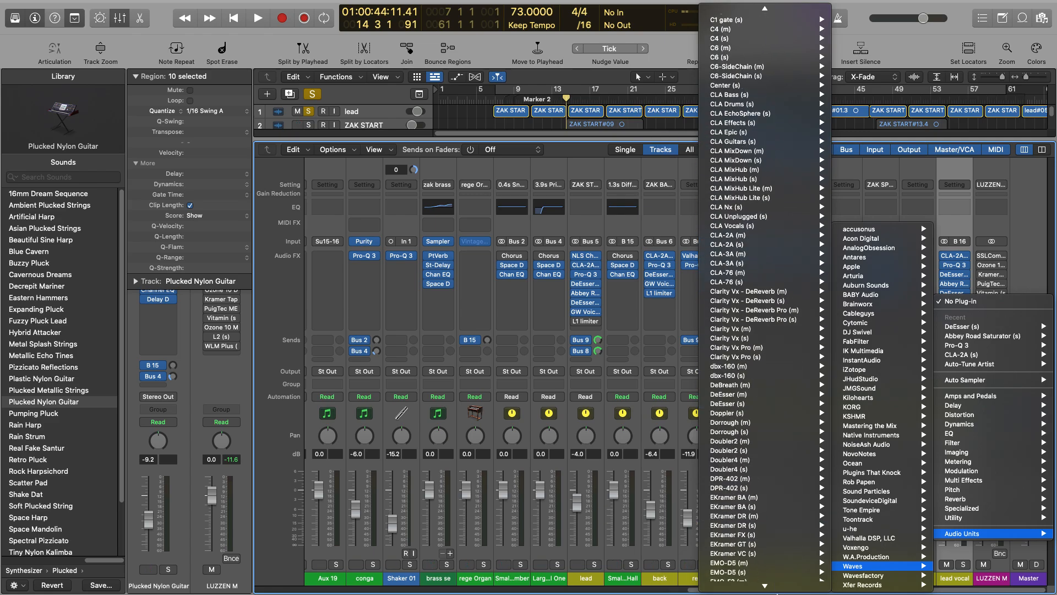
pyautogui.moveTo(773, 516)
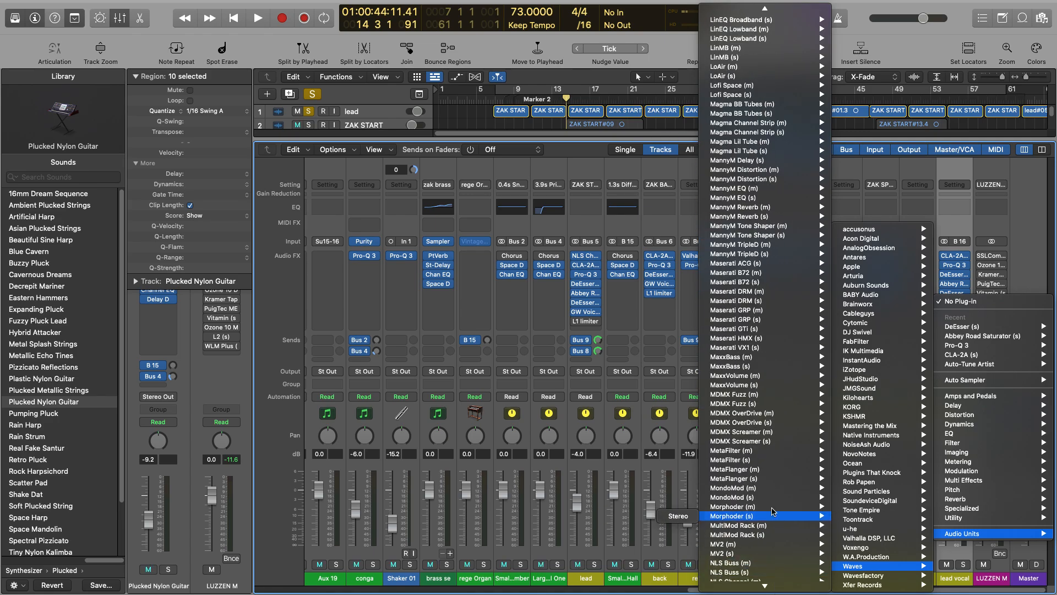
pyautogui.moveTo(755, 3)
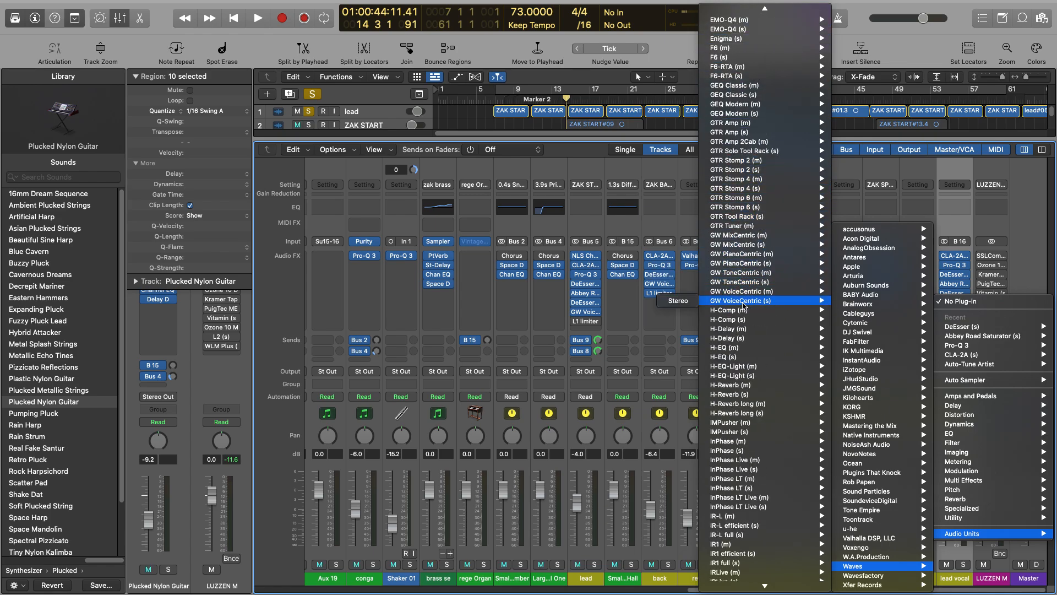
pyautogui.press('Escape')
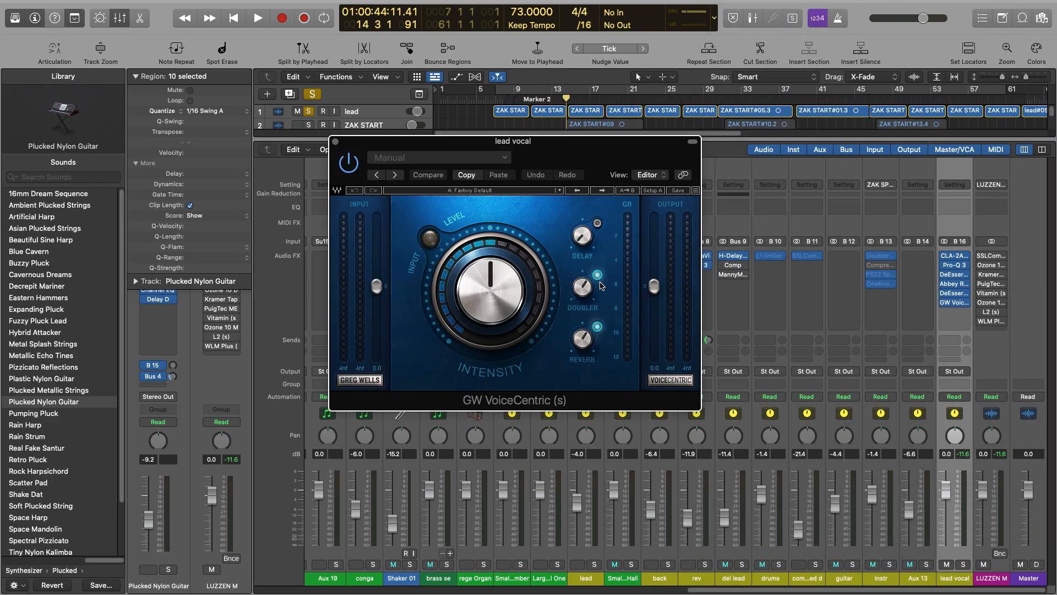
# - Switch off VoiceCentric's reverb, move its window aside and check the Intensity setting
pyautogui.click(597, 326)
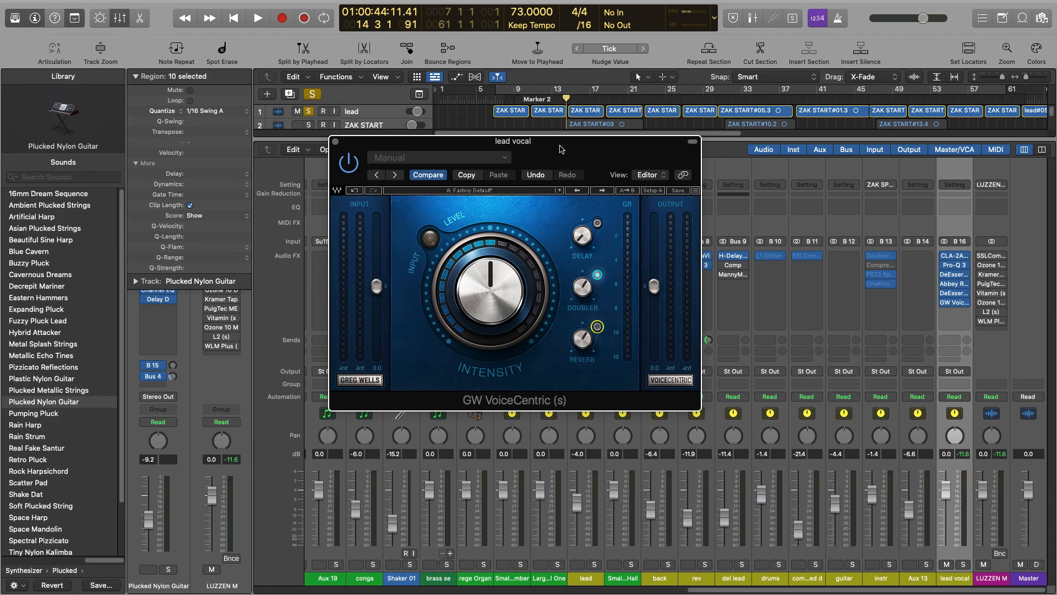
pyautogui.moveTo(560, 148); pyautogui.dragTo(656, 147)
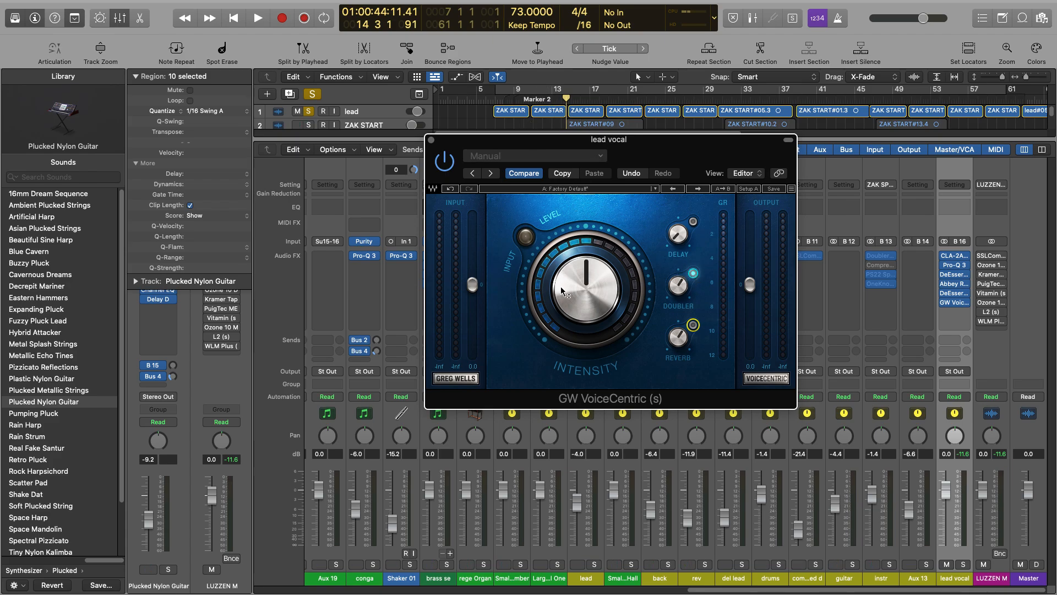
pyautogui.click(584, 303)
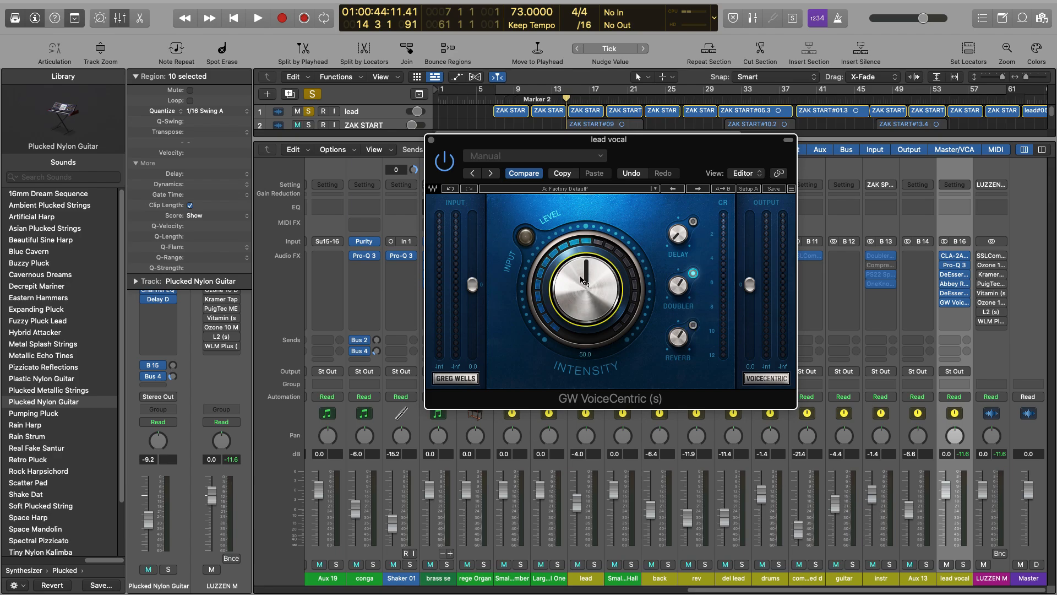
# - Play the vocal and fine-tune the Doubler amount in VoiceCentric
pyautogui.press('space')
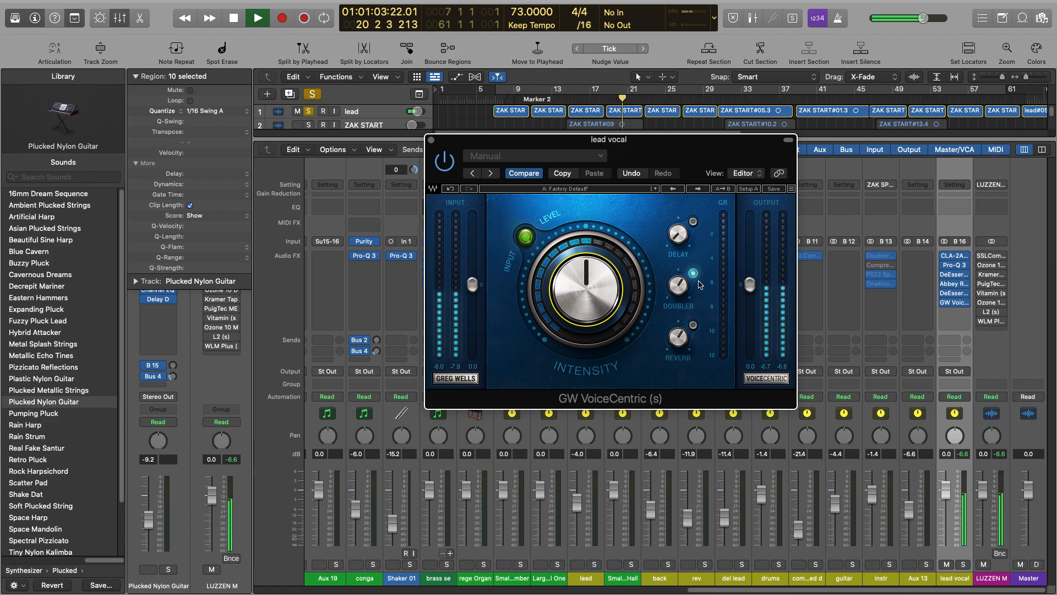
pyautogui.click(679, 286)
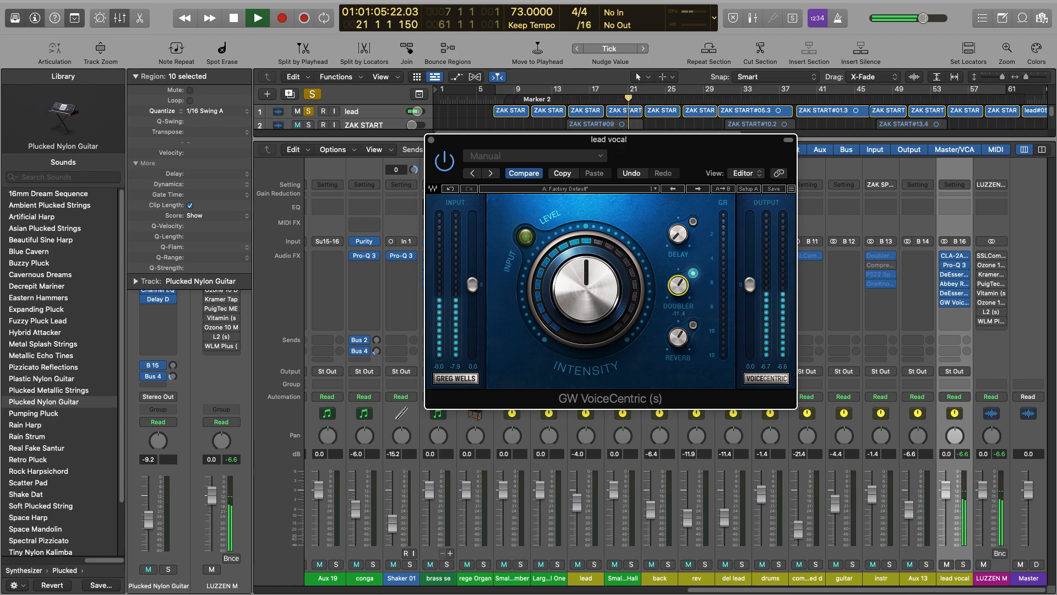
pyautogui.moveTo(679, 285); pyautogui.dragTo(680, 287)
# - Compare the vocal with VoiceCentric bypassed and re-enabled, close the plug-in and stop playback
pyautogui.click(448, 167)
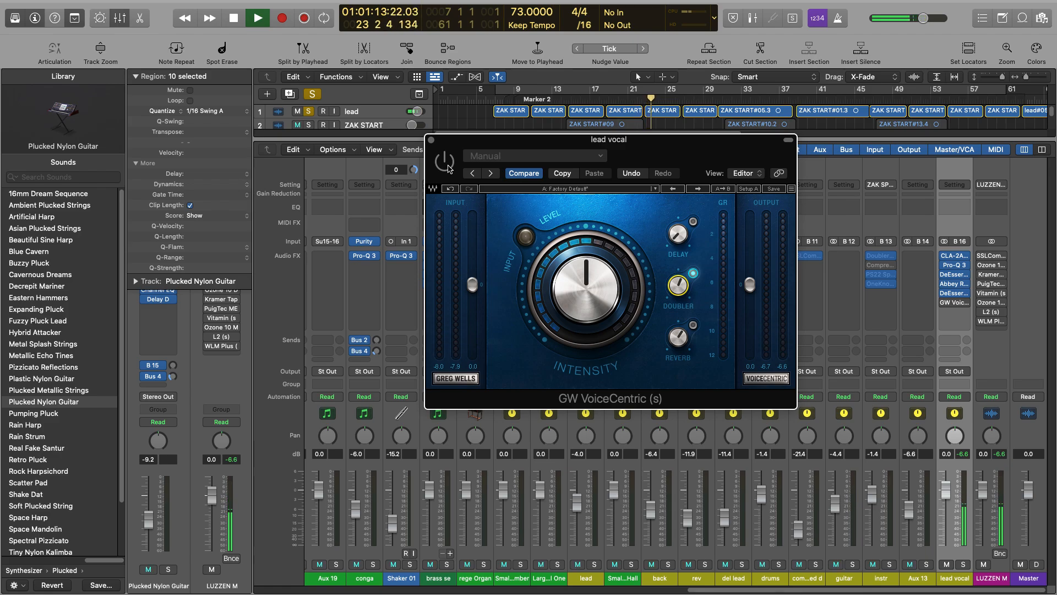
pyautogui.click(447, 166)
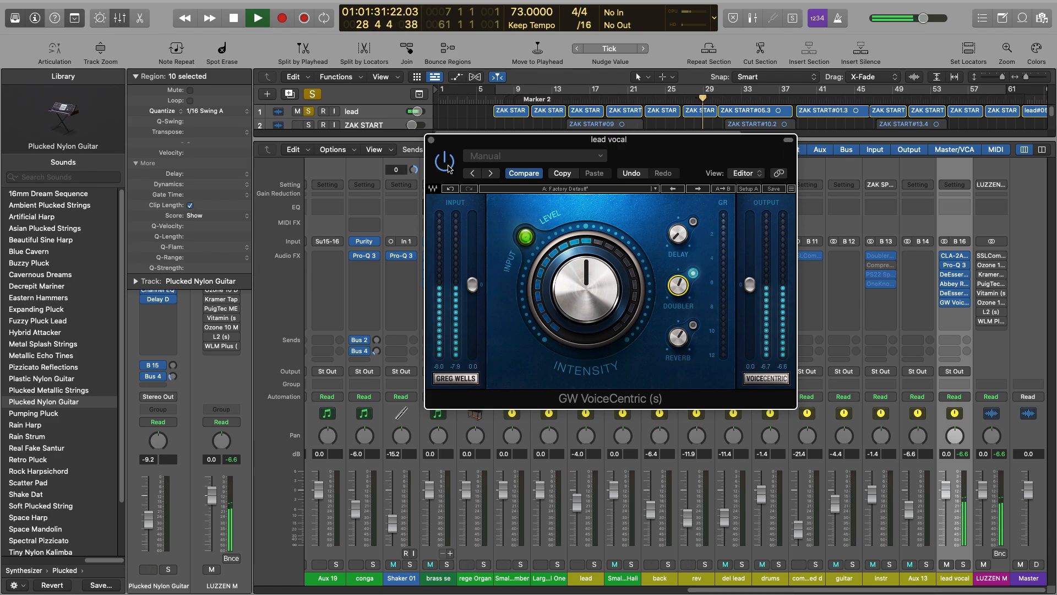
pyautogui.click(431, 140)
# - Insert the Waves MannyM Delay (s) in stereo below VoiceCentric on the lead vocal aux and reposition its window
pyautogui.moveTo(961, 302)
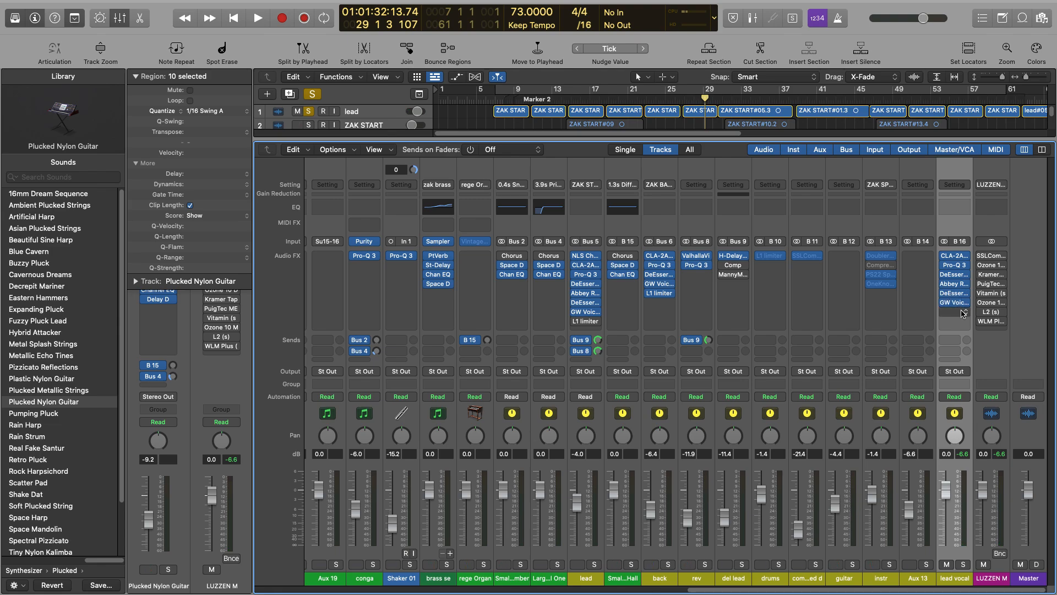
pyautogui.click(965, 313)
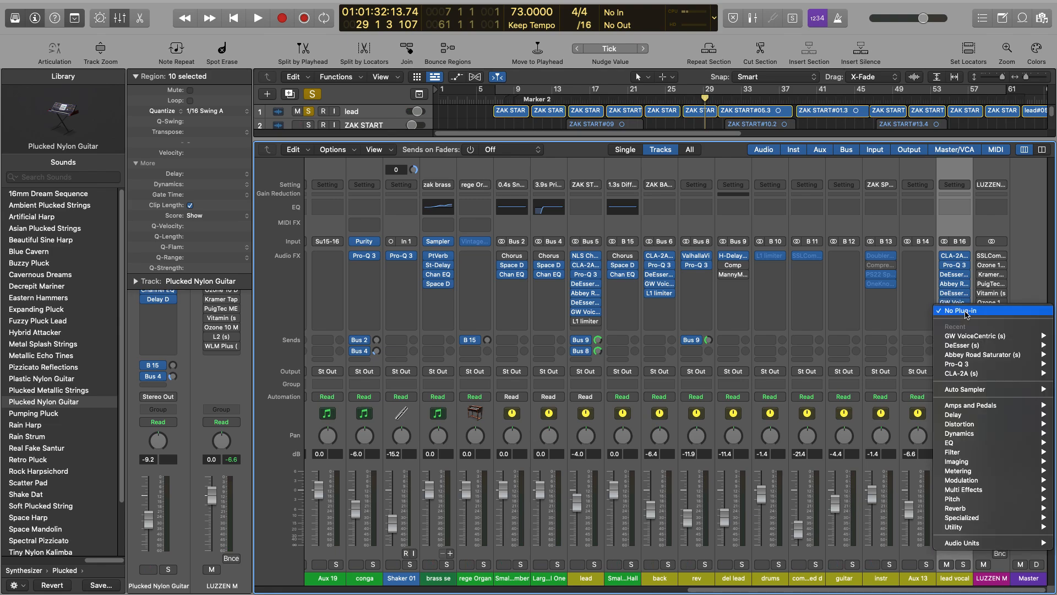
pyautogui.moveTo(976, 409)
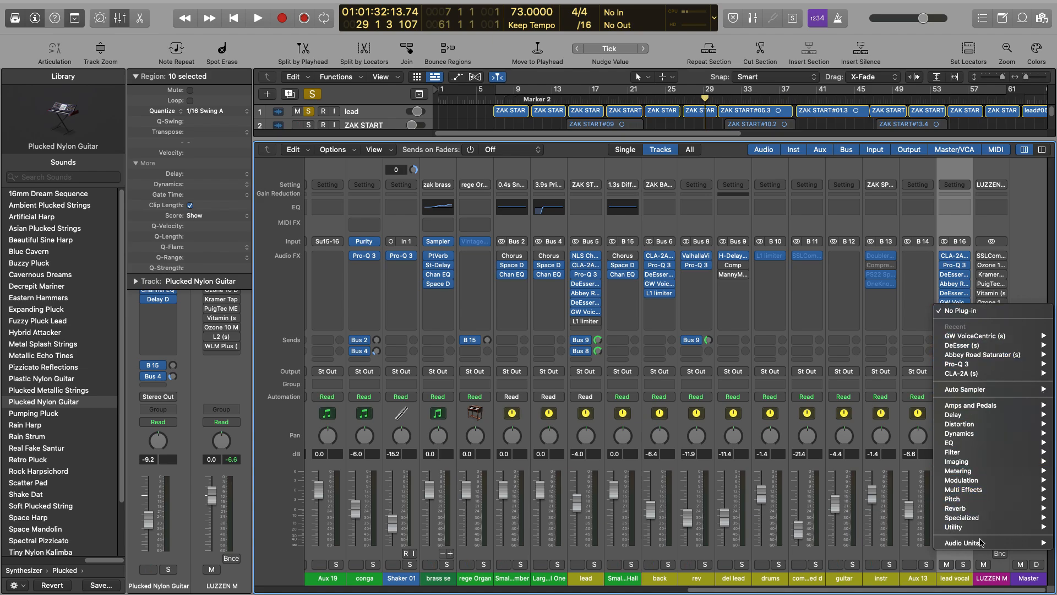
pyautogui.moveTo(978, 546)
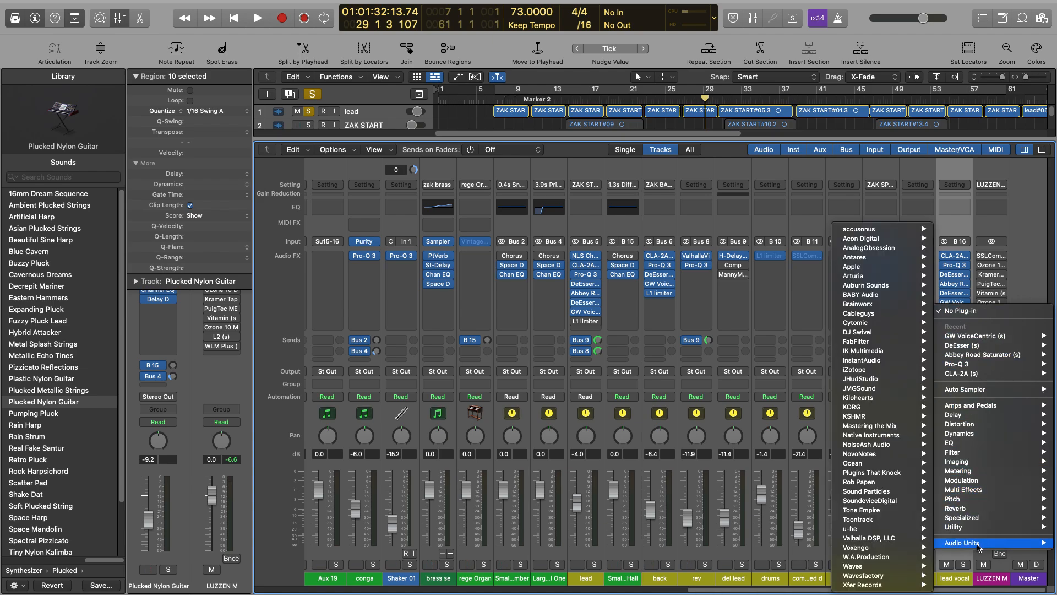
pyautogui.moveTo(892, 567)
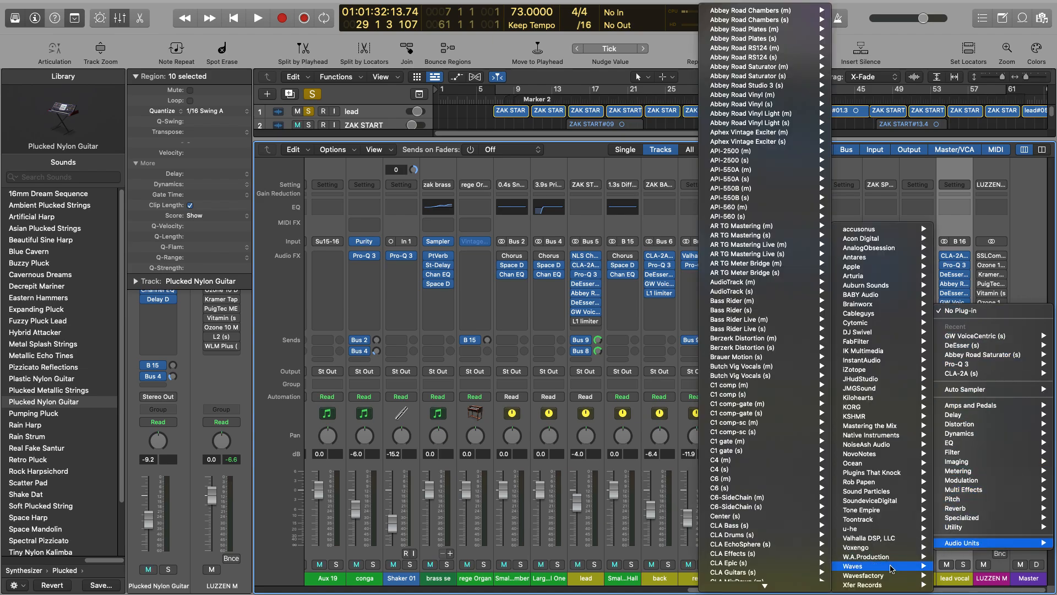
pyautogui.moveTo(794, 584)
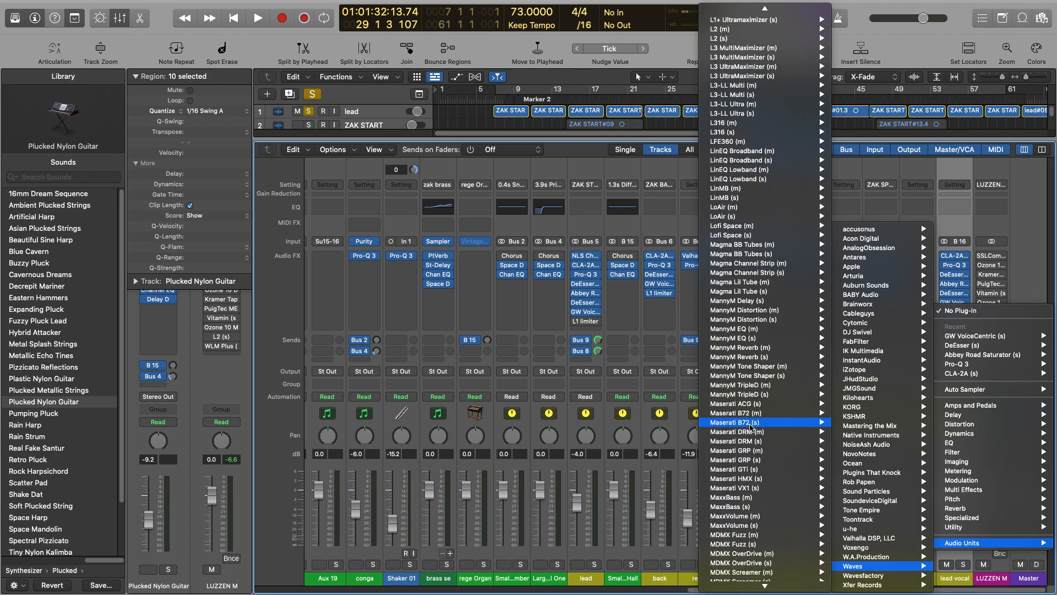
pyautogui.moveTo(750, 304)
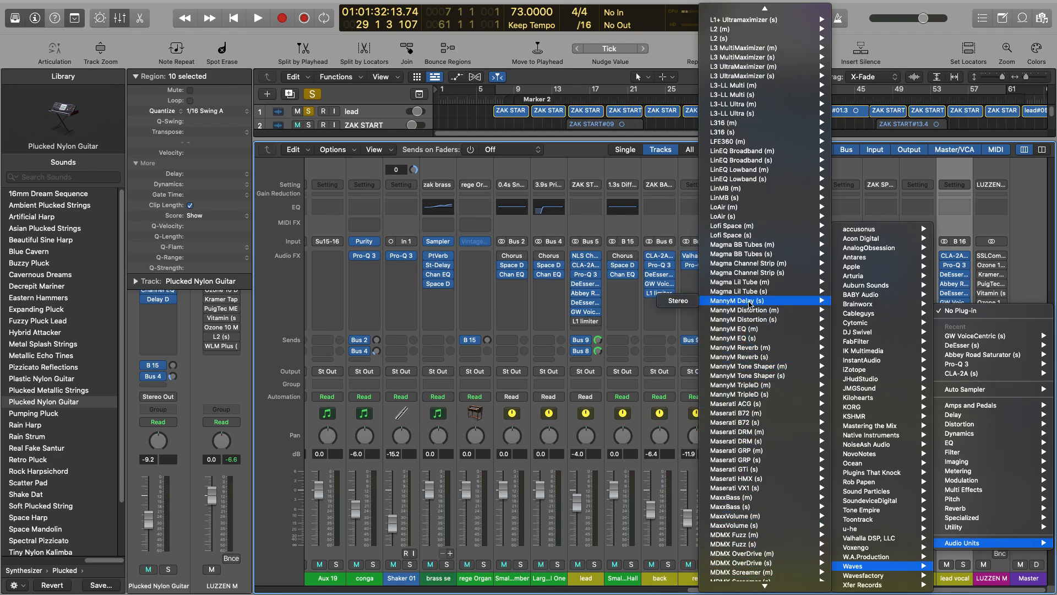
pyautogui.click(689, 302)
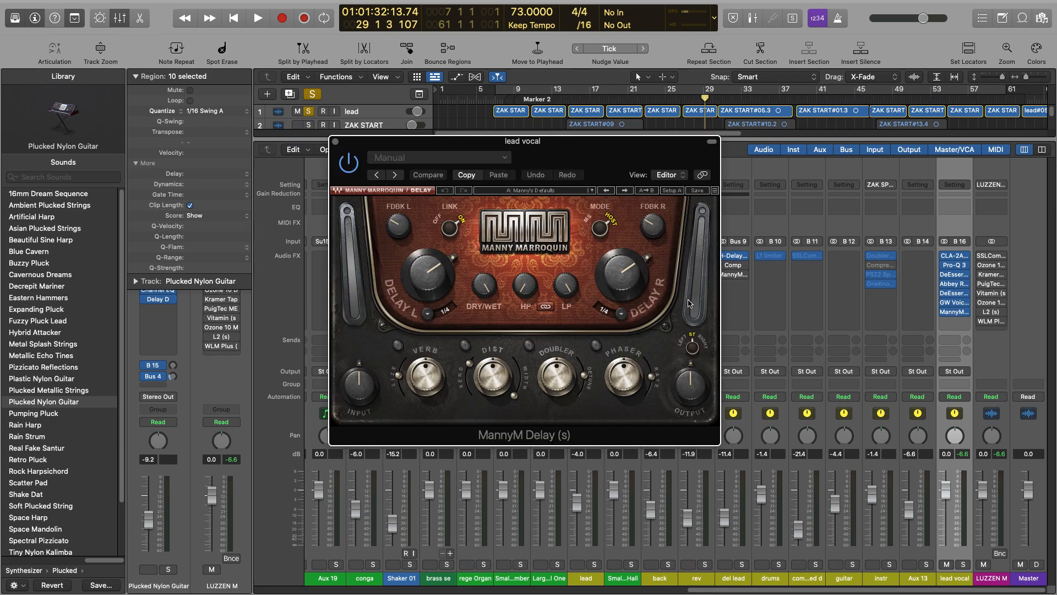
pyautogui.moveTo(541, 153); pyautogui.dragTo(583, 148)
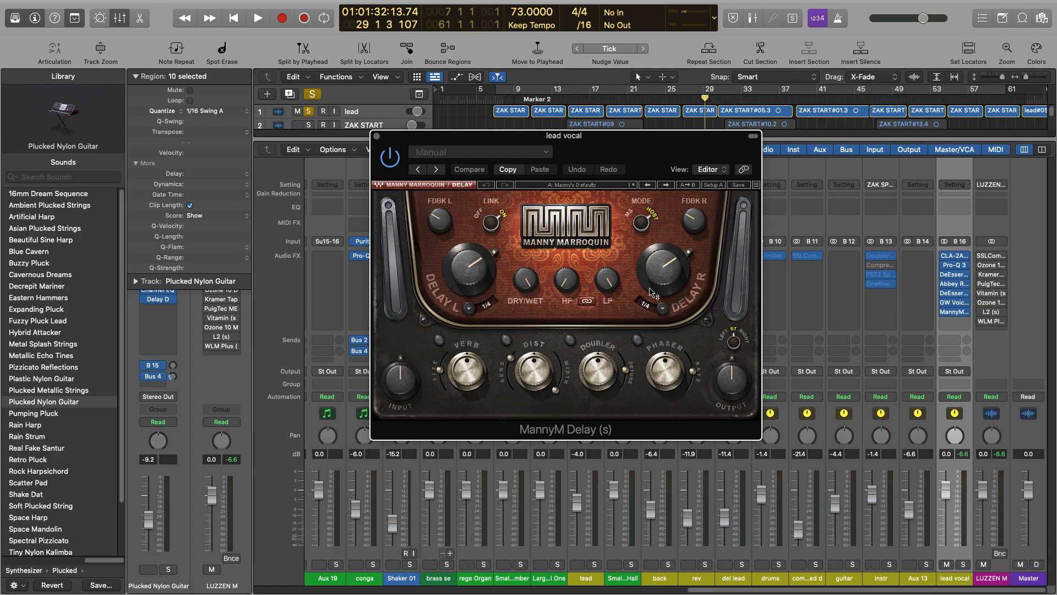
# - Play the vocal from about bar 9, turn down MannyM Delay's Dry/Wet mix and fine-tune its right feedback
pyautogui.moveTo(698, 219)
pyautogui.click(487, 309)
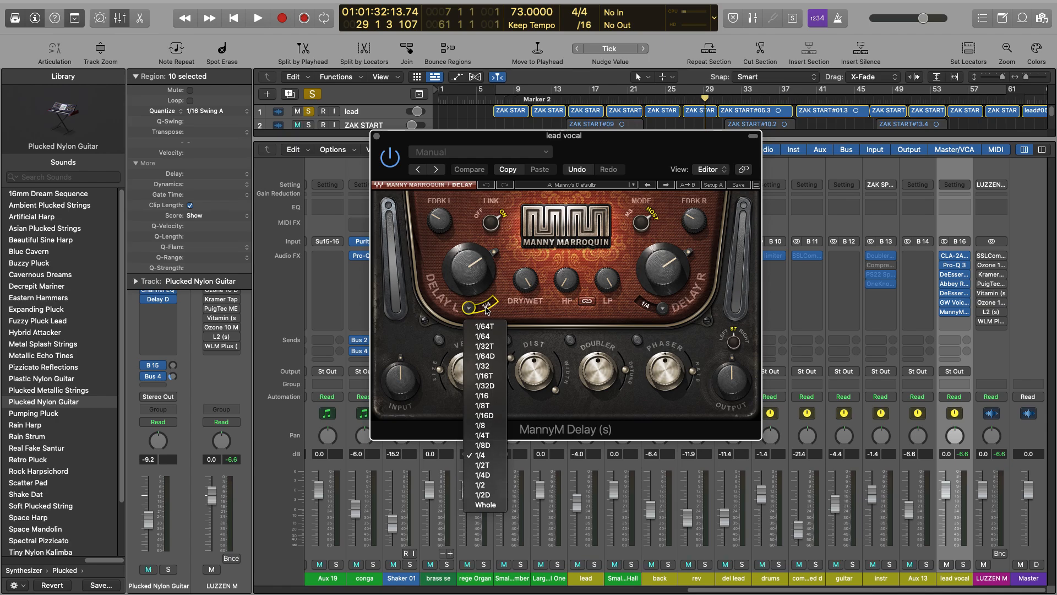
pyautogui.click(487, 309)
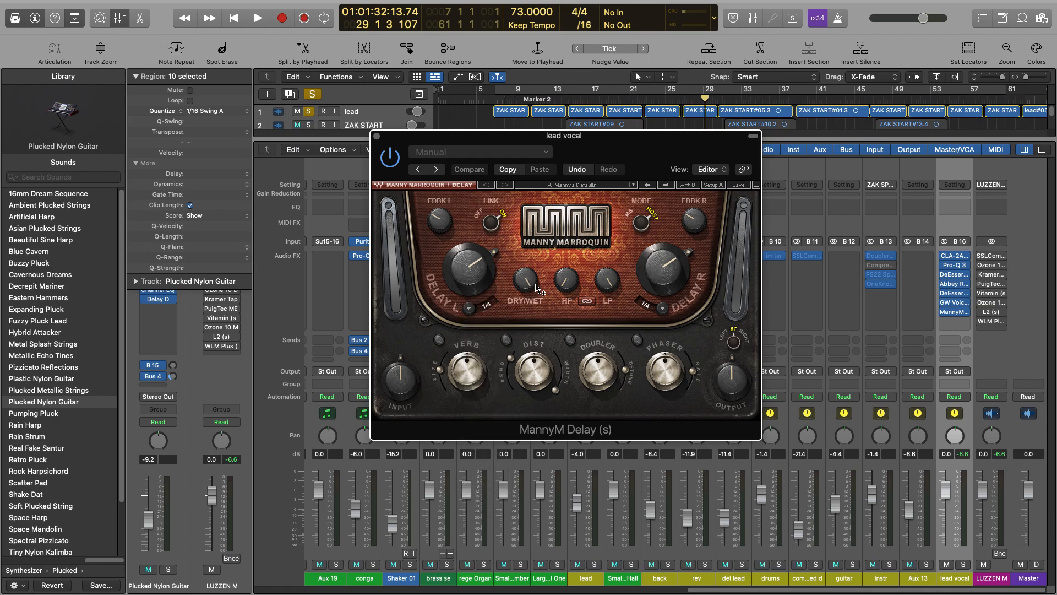
pyautogui.moveTo(525, 282)
pyautogui.doubleClick(515, 101)
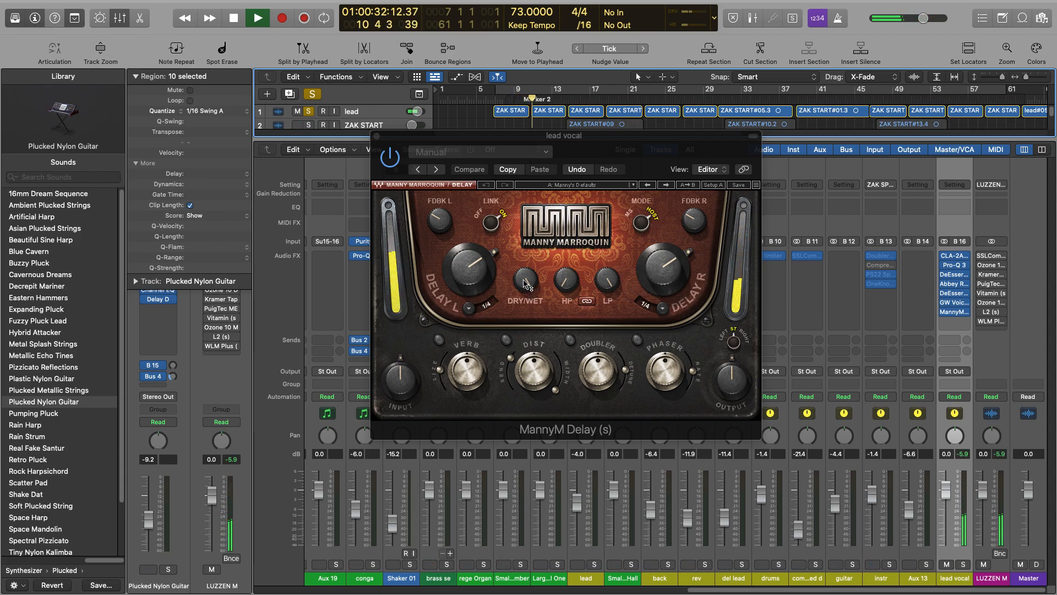
pyautogui.moveTo(527, 283); pyautogui.dragTo(526, 307)
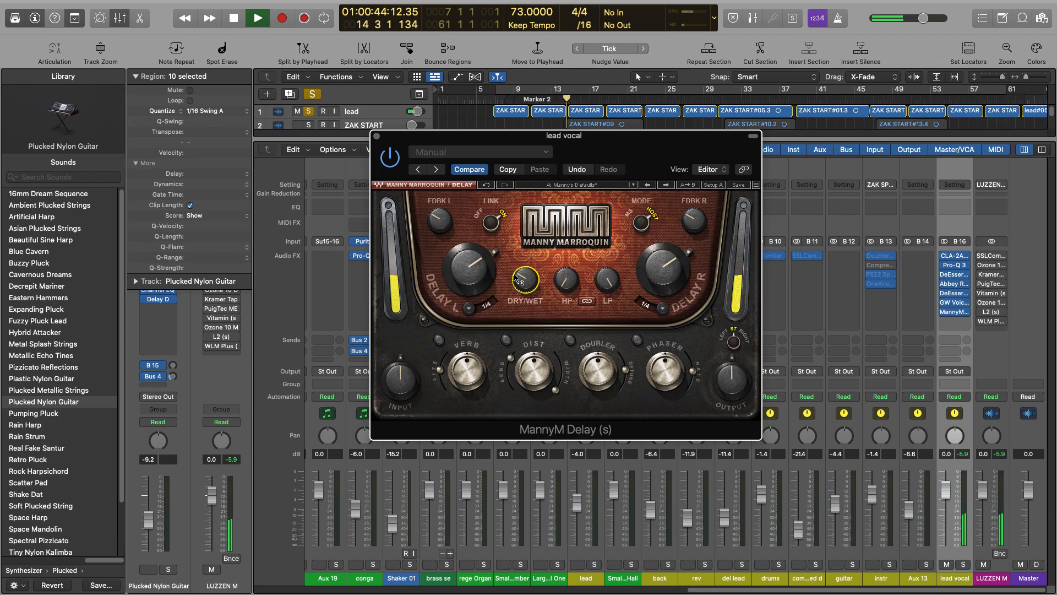
pyautogui.moveTo(527, 307); pyautogui.dragTo(526, 312)
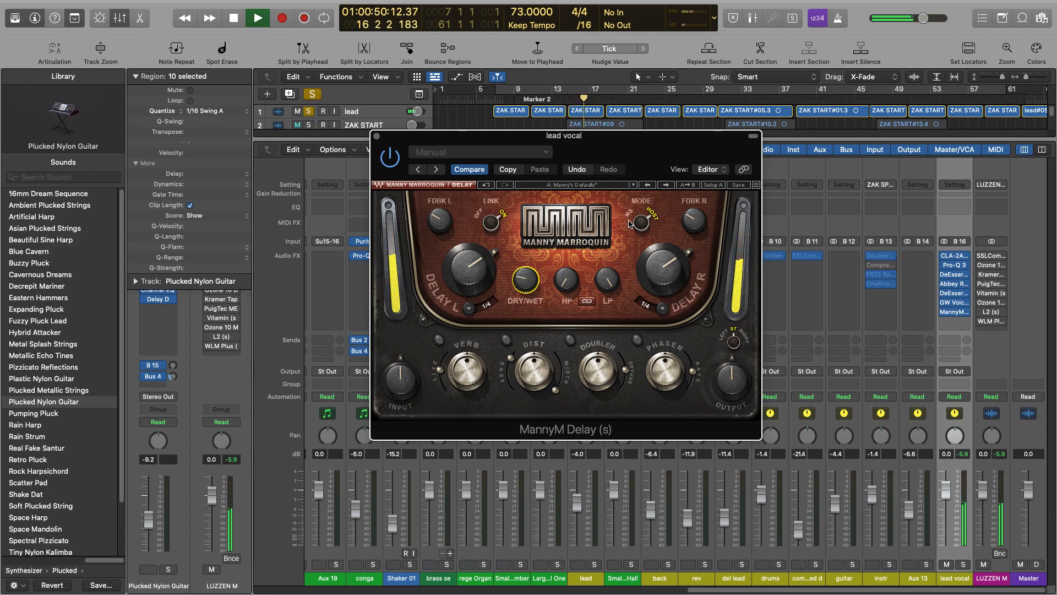
pyautogui.moveTo(689, 221); pyautogui.dragTo(688, 222)
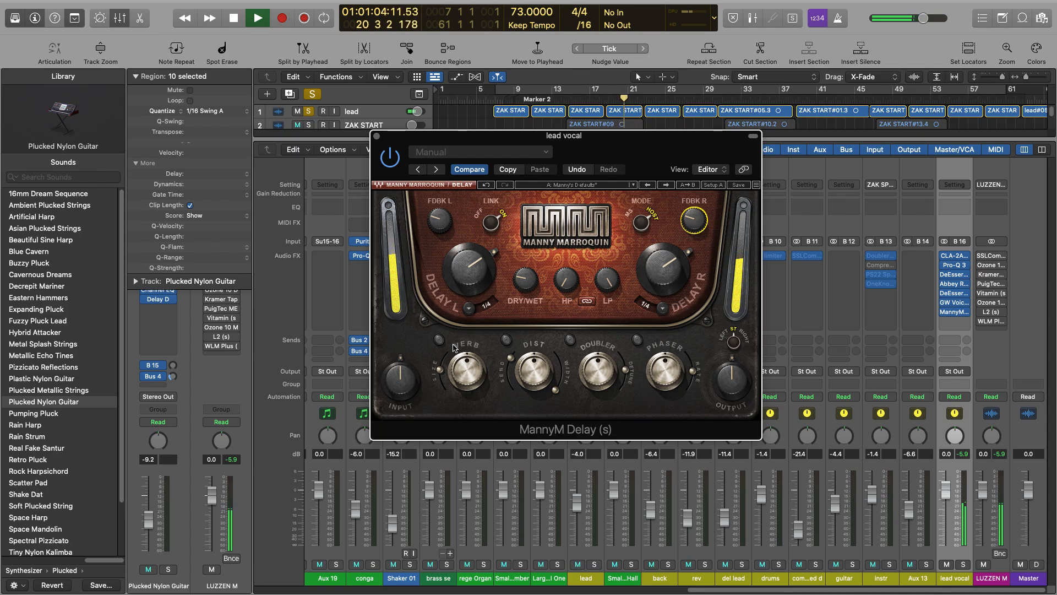
# - Try 1/16D on the linked left and right delays and settle on a 1/8 delay time
pyautogui.click(469, 308)
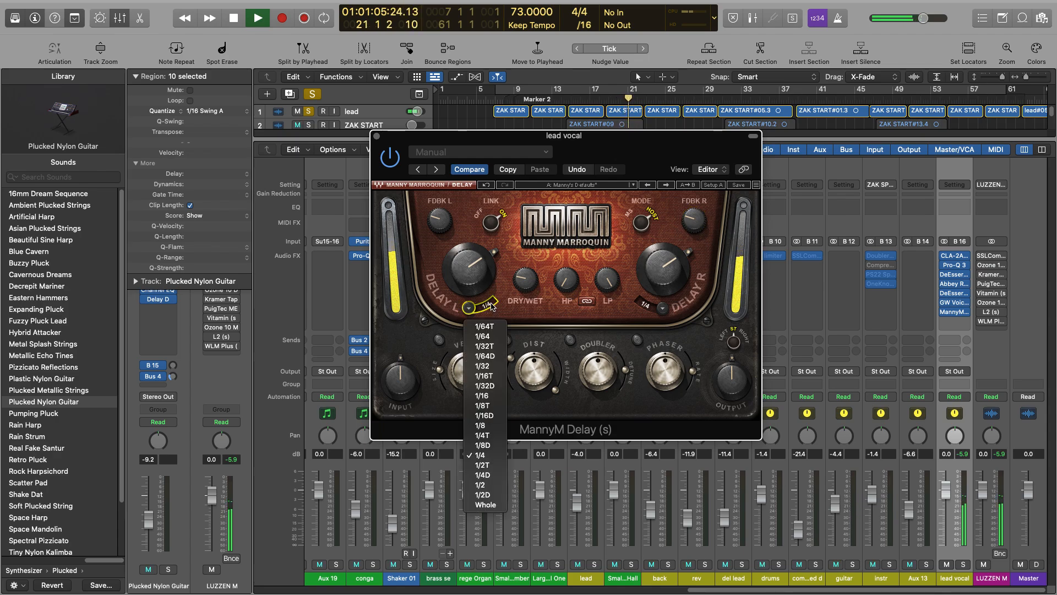
pyautogui.click(489, 425)
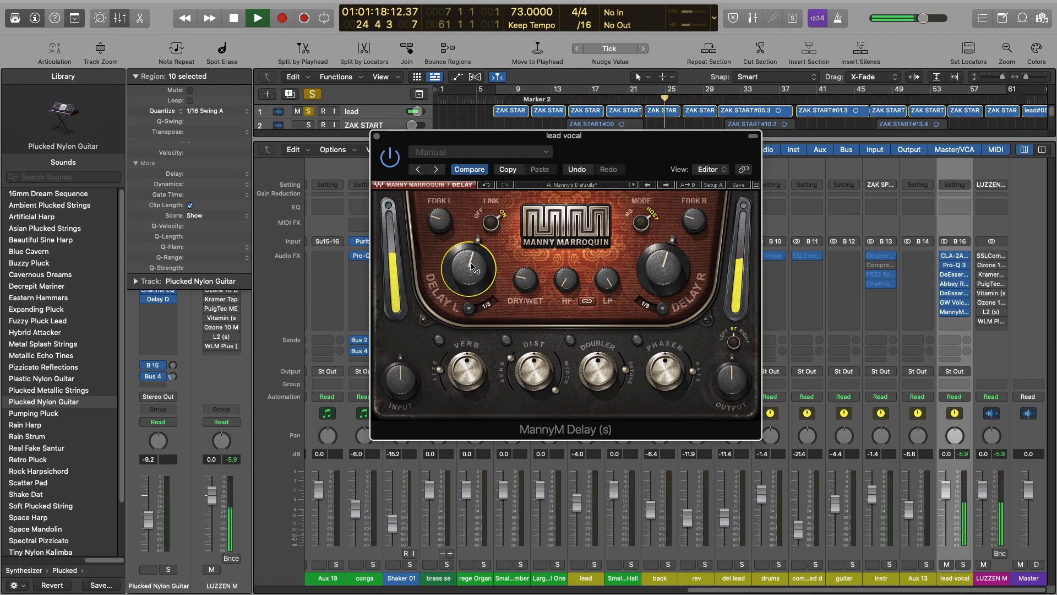
pyautogui.moveTo(460, 266); pyautogui.dragTo(460, 274)
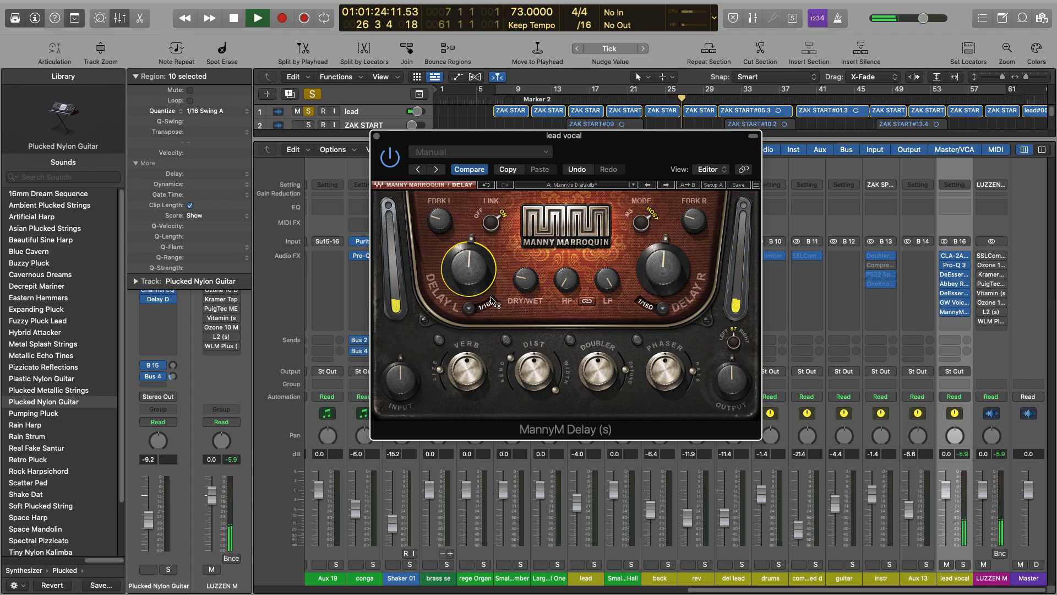
pyautogui.click(469, 308)
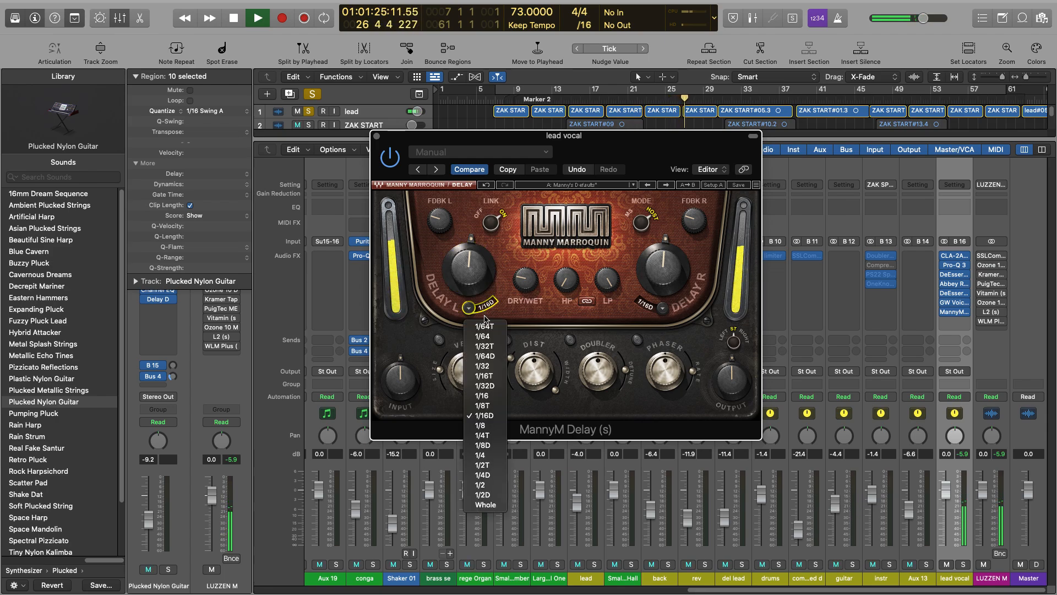
pyautogui.click(487, 428)
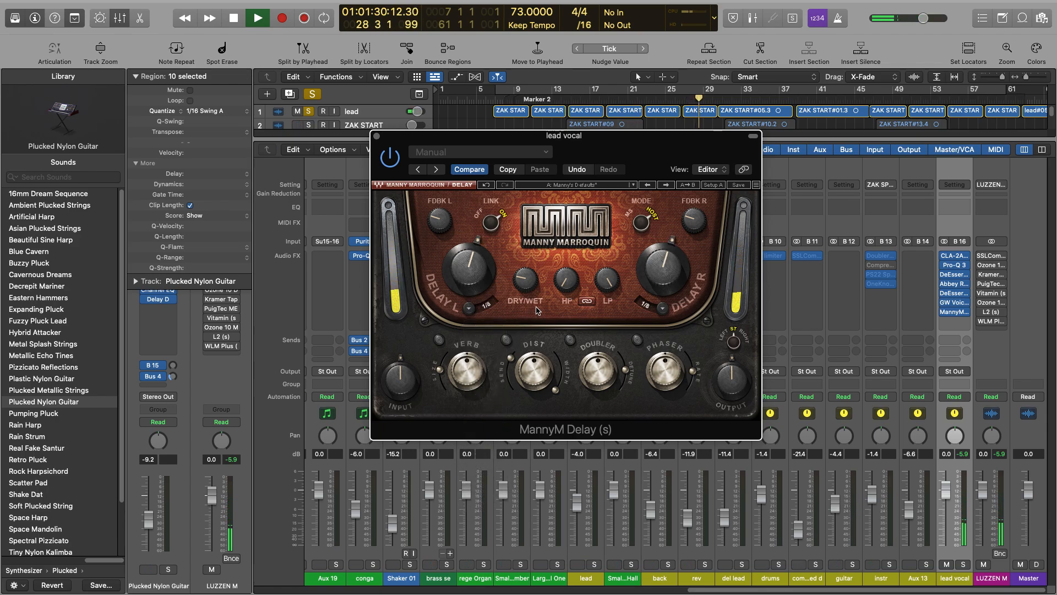
# - Rebalance Dry/Wet starting from 0, set the right feedback to 24.5 and stop playback
pyautogui.click(520, 281)
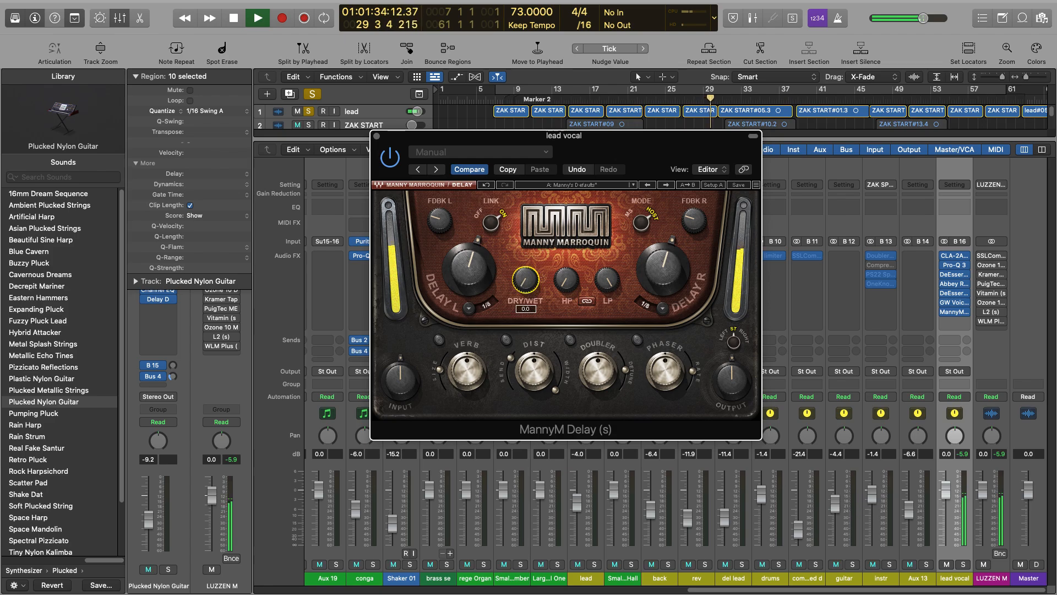
pyautogui.moveTo(525, 281); pyautogui.dragTo(525, 269)
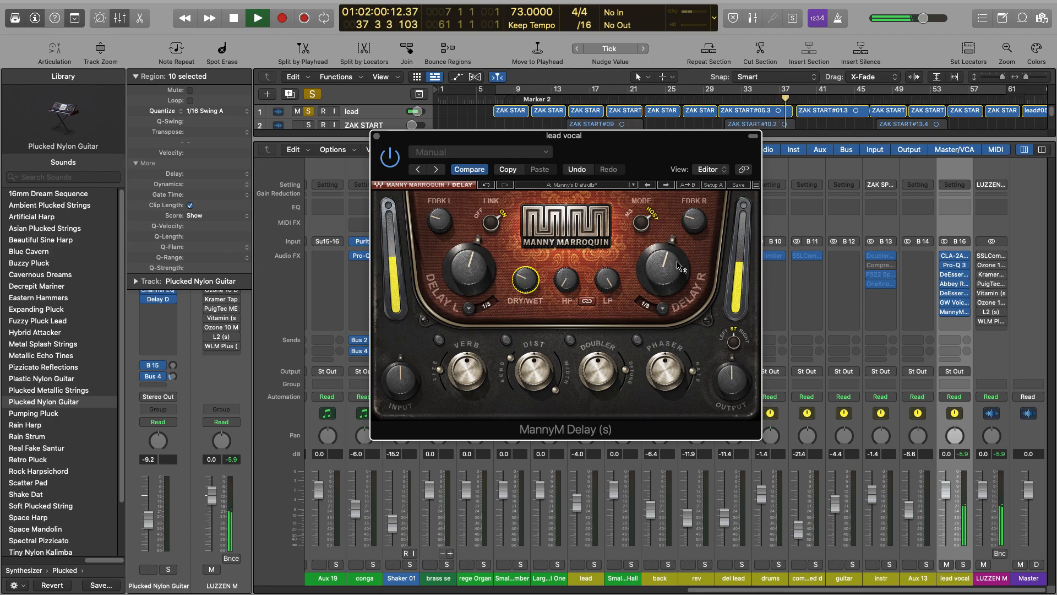
pyautogui.click(703, 217)
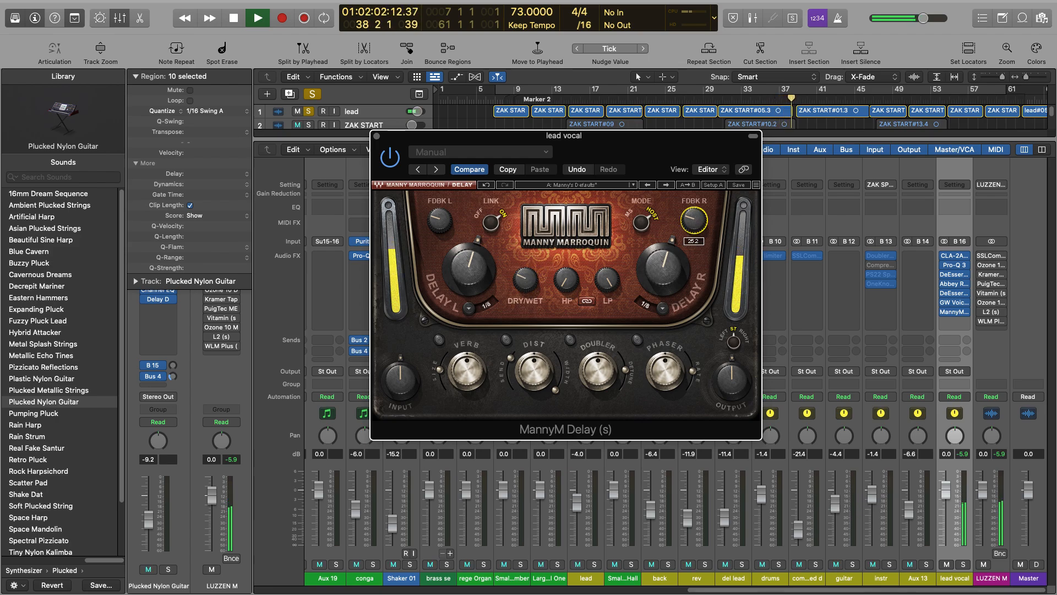
pyautogui.moveTo(703, 217); pyautogui.dragTo(694, 216)
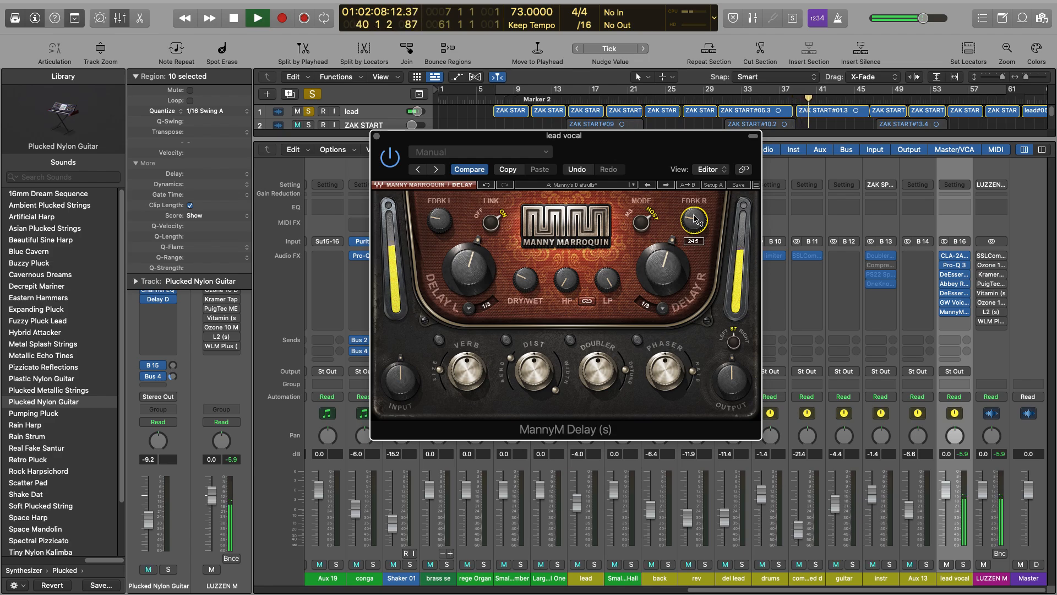
pyautogui.press('space')
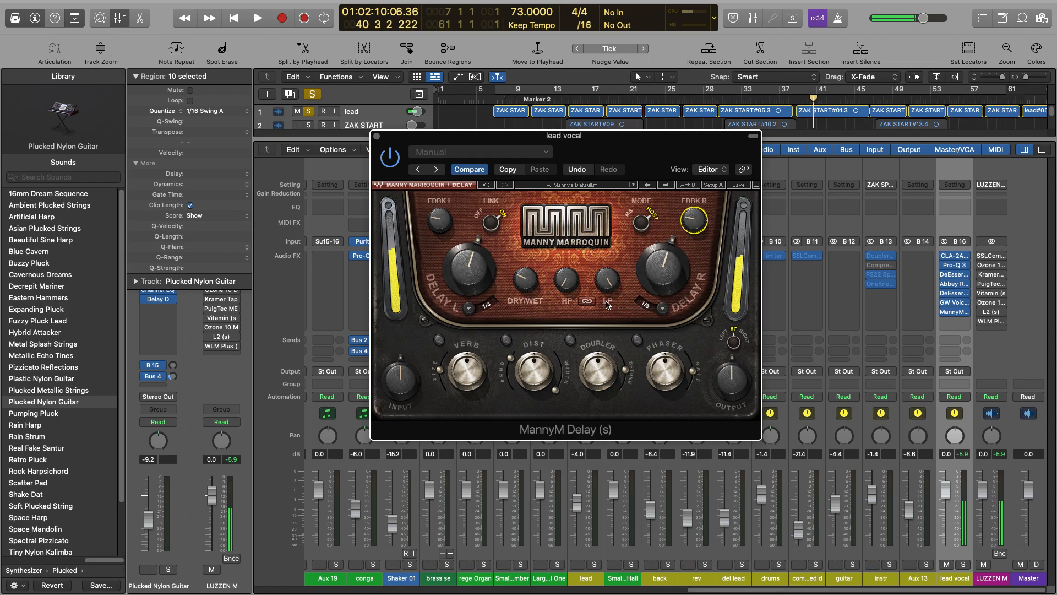
# - Play the vocal, raise the delay's high-pass filter to around 115 Hz and stop playback
pyautogui.moveTo(606, 280)
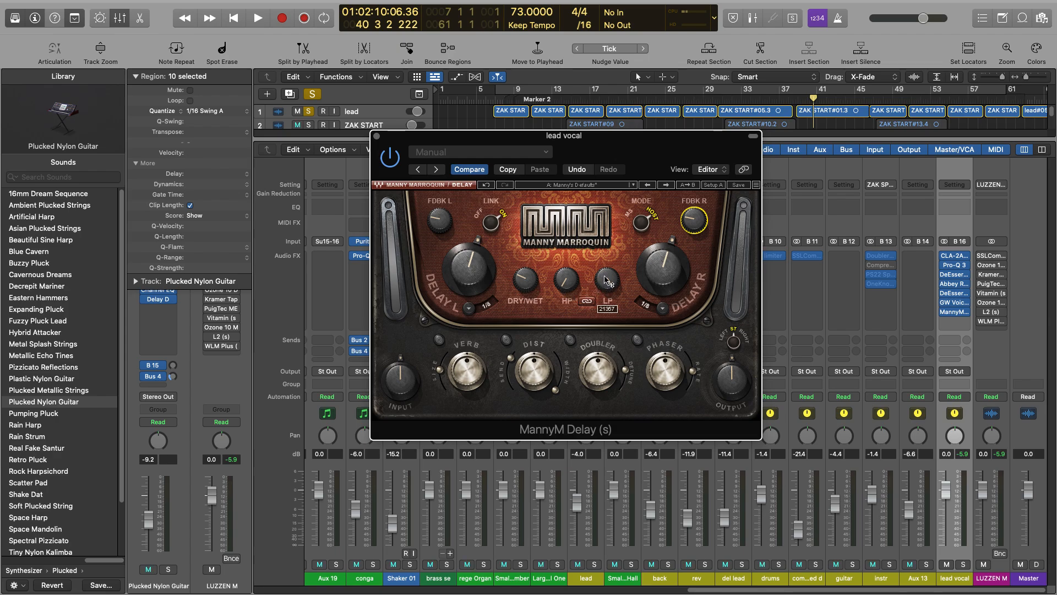
pyautogui.moveTo(562, 285)
pyautogui.press('space')
pyautogui.moveTo(563, 287); pyautogui.dragTo(563, 257)
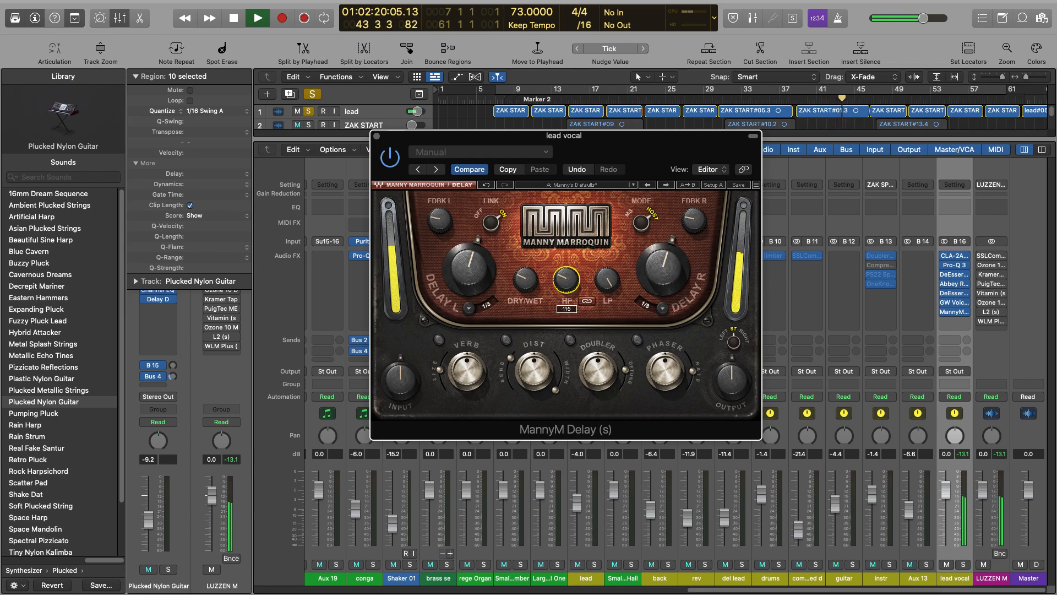
pyautogui.moveTo(566, 280); pyautogui.dragTo(566, 283)
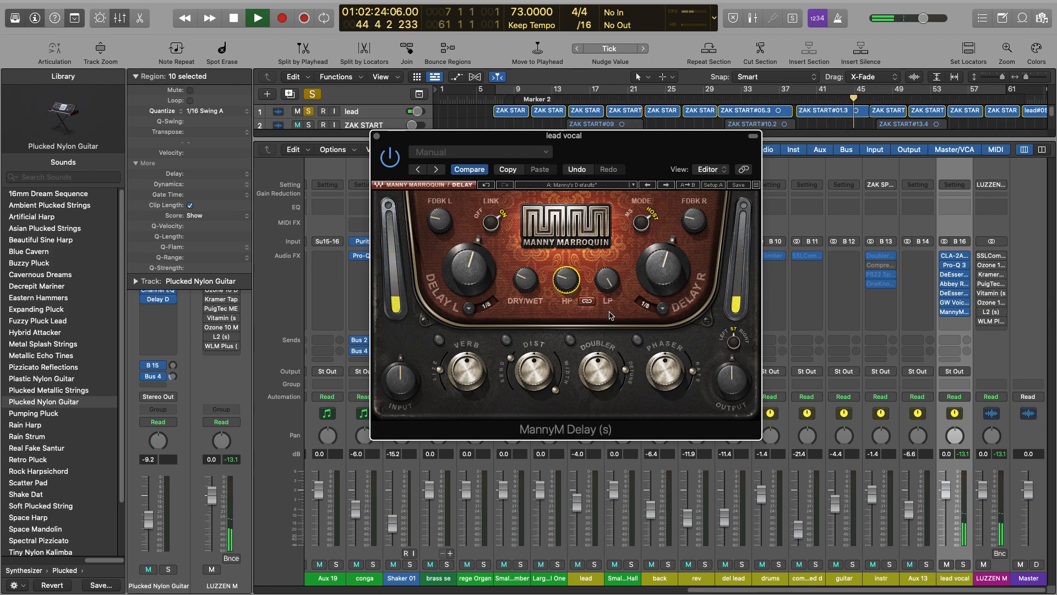
pyautogui.press('space')
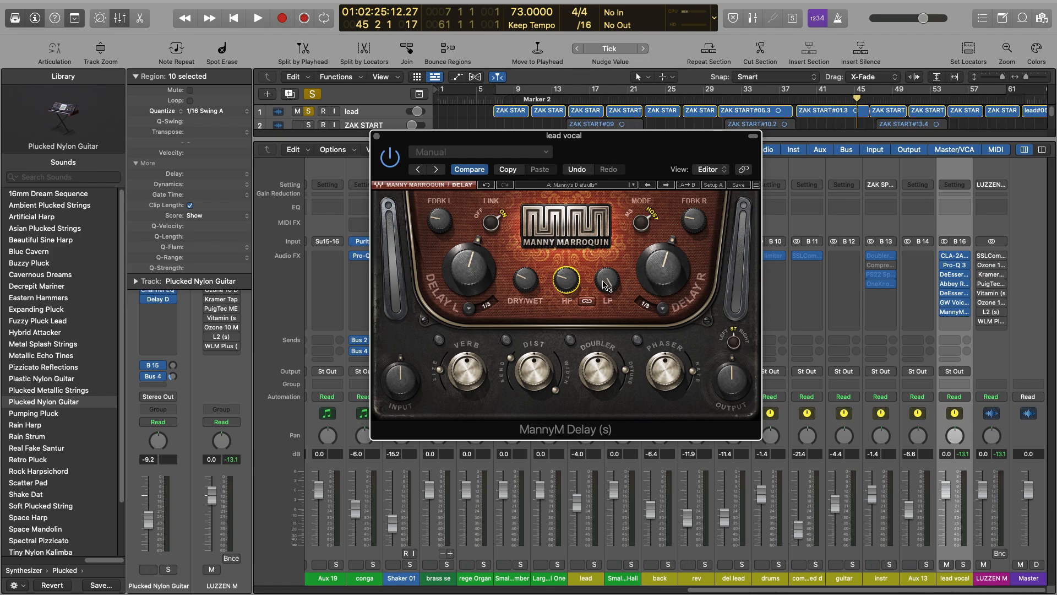
# - Play the vocal while lowering the delay's low-pass filter to 1477 Hz, stop playback and move the plug-in window aside
pyautogui.press('space')
pyautogui.click(606, 284)
pyautogui.moveTo(606, 285); pyautogui.dragTo(605, 318)
pyautogui.press('space')
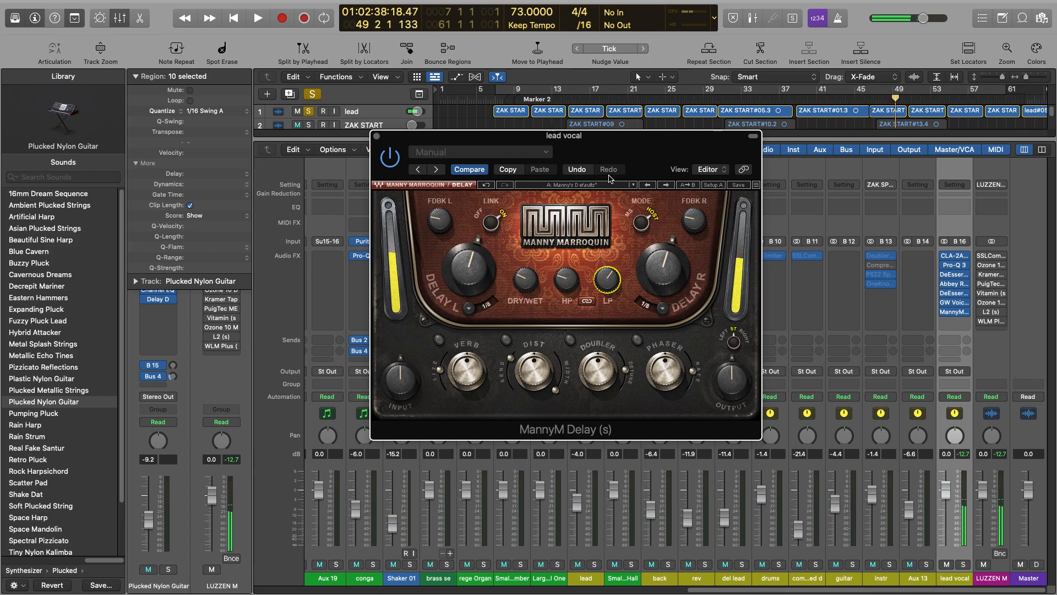
pyautogui.moveTo(622, 187); pyautogui.dragTo(536, 122)
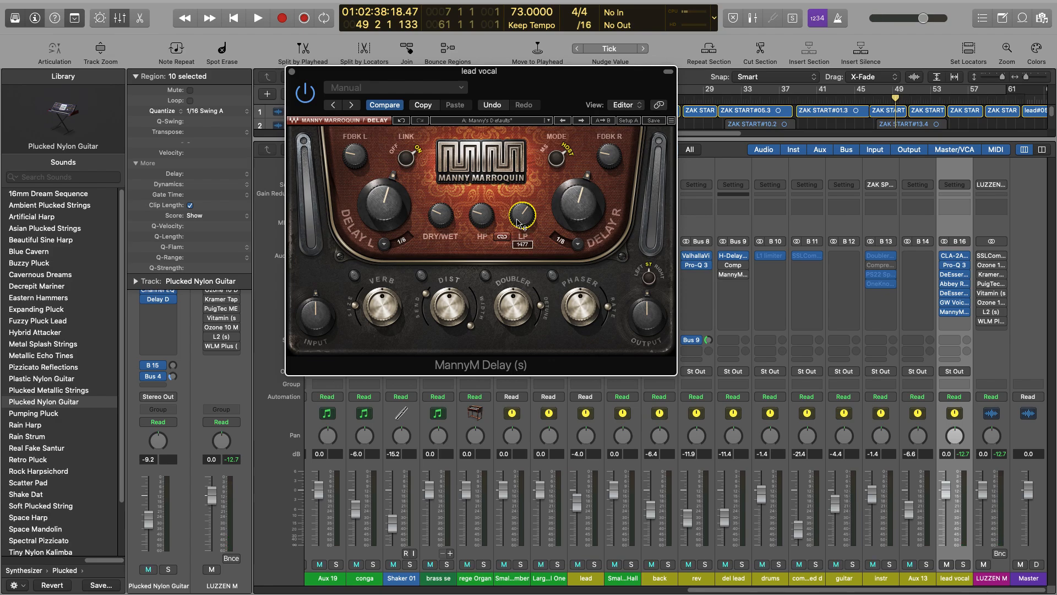
# - Replay the vocal from about bar 12, lower the delay's low-pass filter slightly further and fine-tune the right feedback
pyautogui.press('space')
pyautogui.moveTo(533, 77); pyautogui.dragTo(534, 160)
pyautogui.click(545, 97)
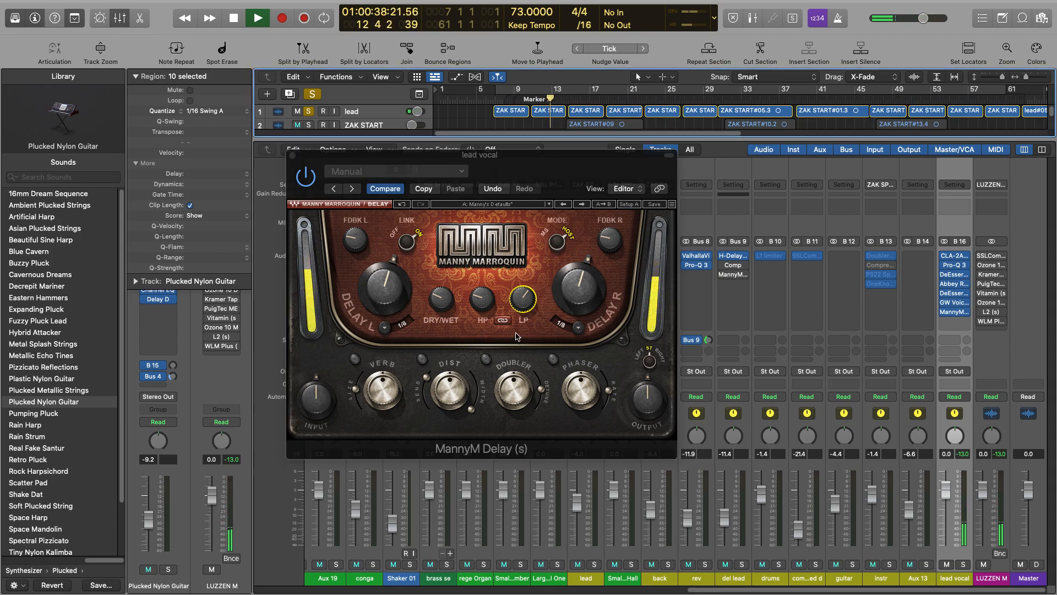
pyautogui.moveTo(520, 306)
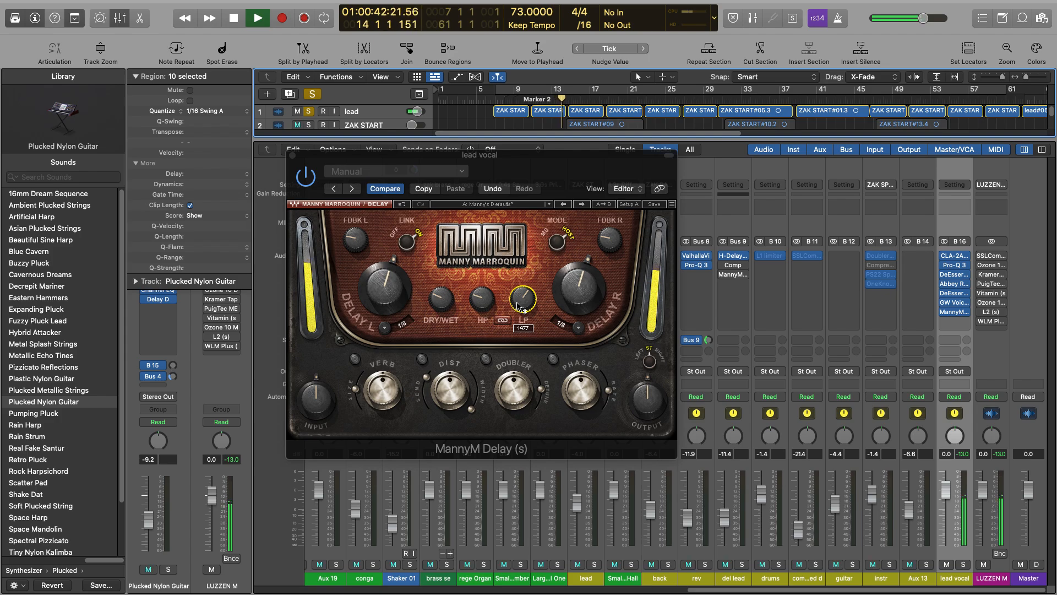
pyautogui.moveTo(516, 303); pyautogui.dragTo(517, 306)
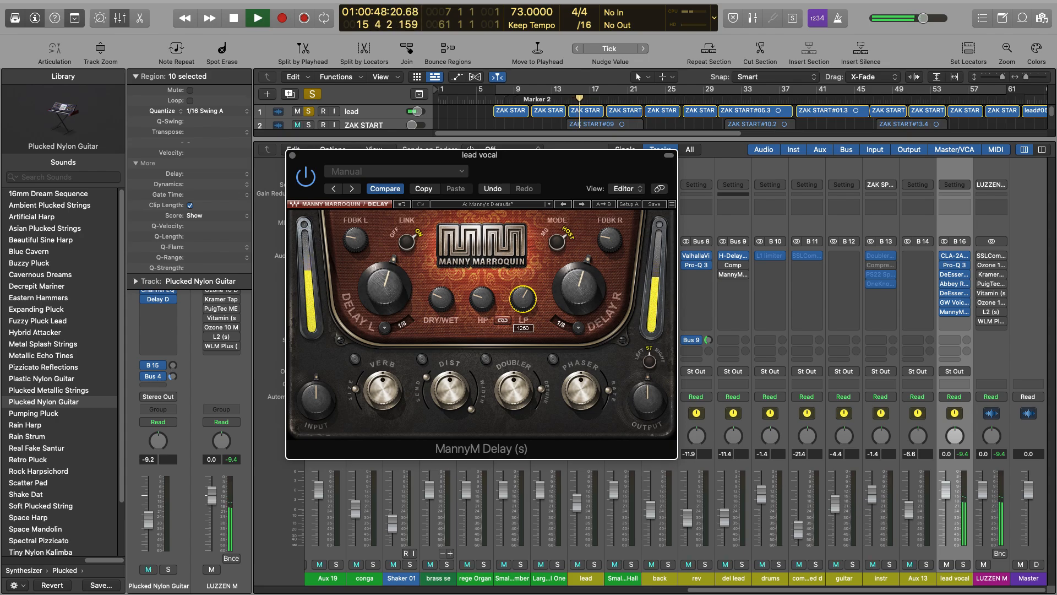
pyautogui.moveTo(609, 239); pyautogui.dragTo(609, 240)
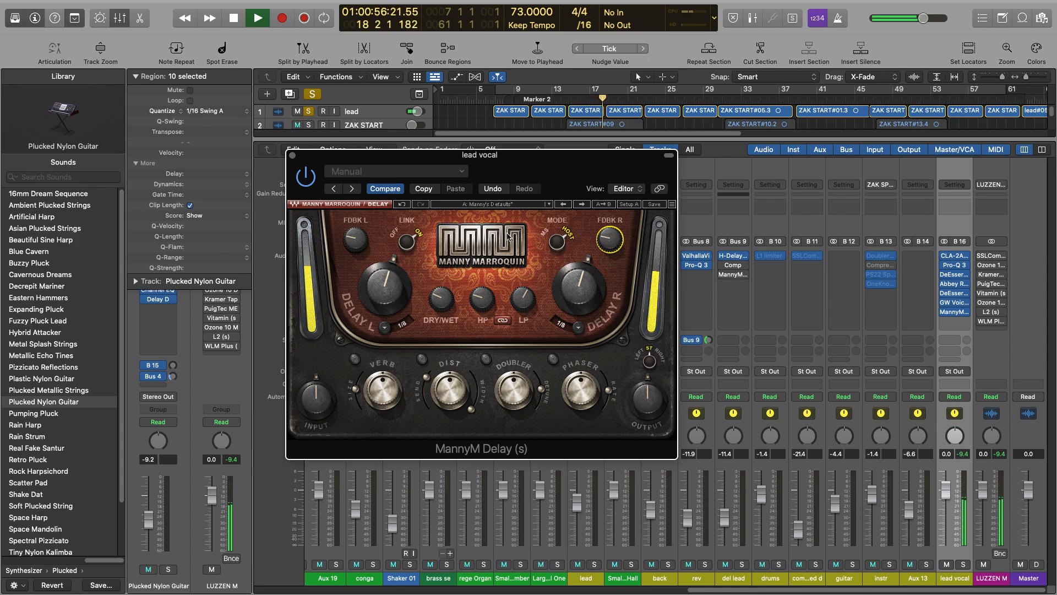
# - Fine-tune the delay's left and right feedback and low-pass filter during playback, move the plug-in window aside and stop playback
pyautogui.moveTo(355, 238); pyautogui.dragTo(355, 236)
pyautogui.moveTo(609, 238); pyautogui.dragTo(609, 238)
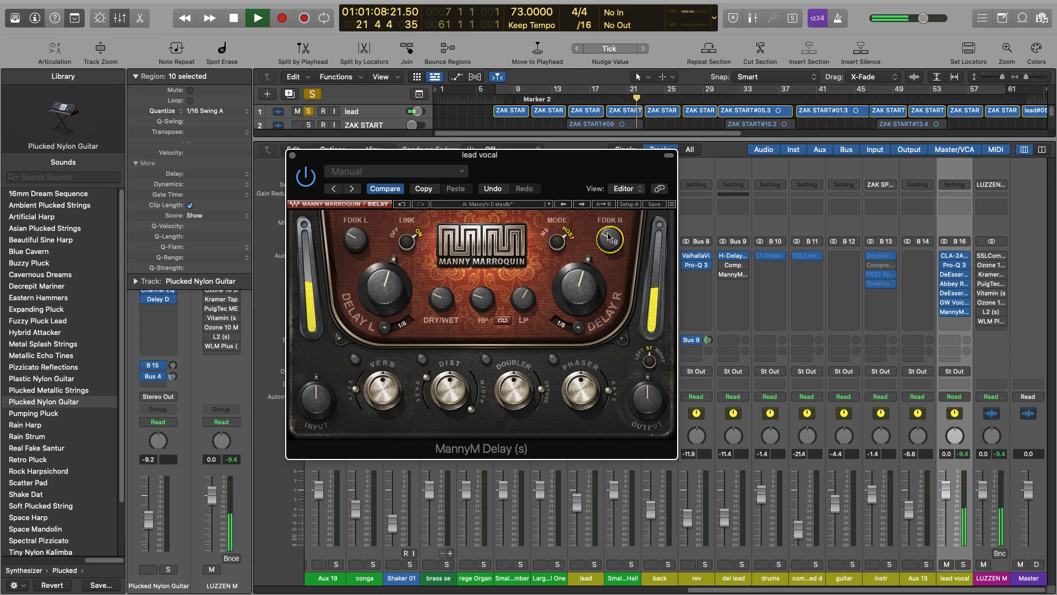
pyautogui.moveTo(609, 238); pyautogui.dragTo(609, 239)
pyautogui.moveTo(522, 298); pyautogui.dragTo(522, 297)
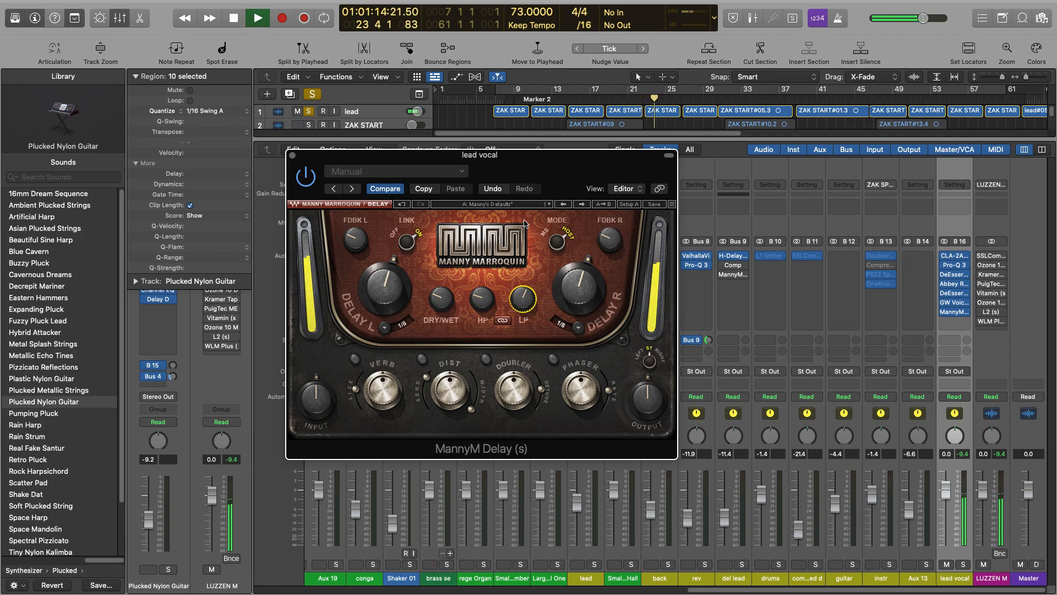
pyautogui.moveTo(527, 172); pyautogui.dragTo(470, 132)
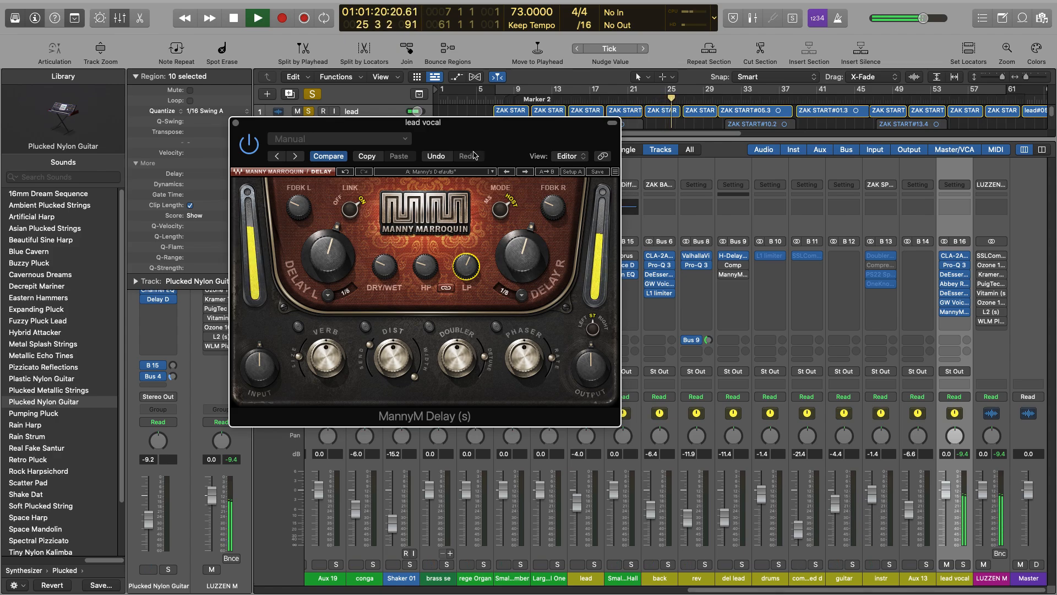
pyautogui.press('space')
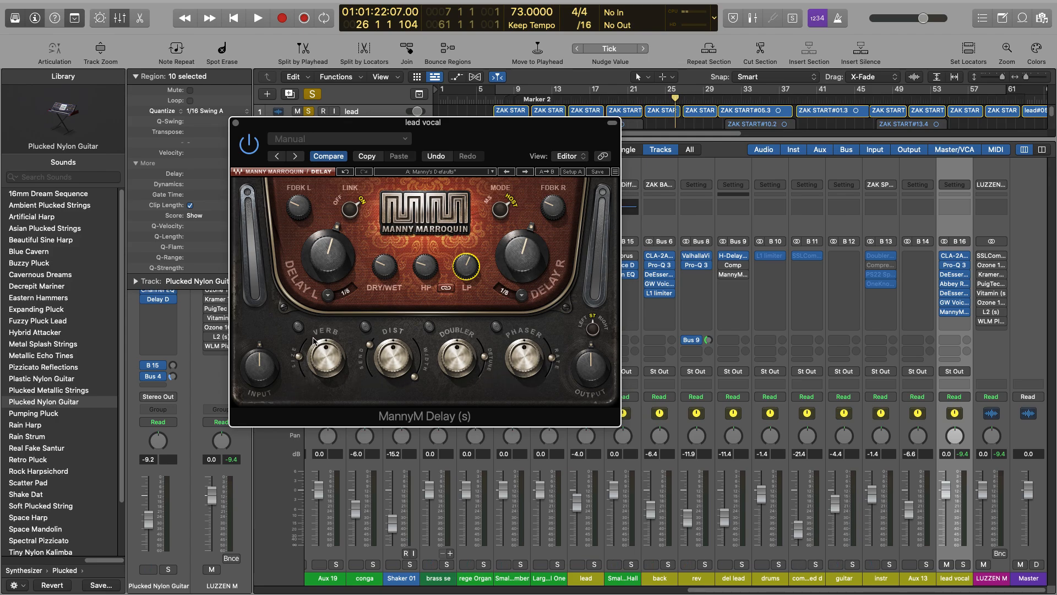
# - Enable the delay's Verb effect, adjust its size, and set the Verb amount by ear while the vocal plays
pyautogui.click(298, 326)
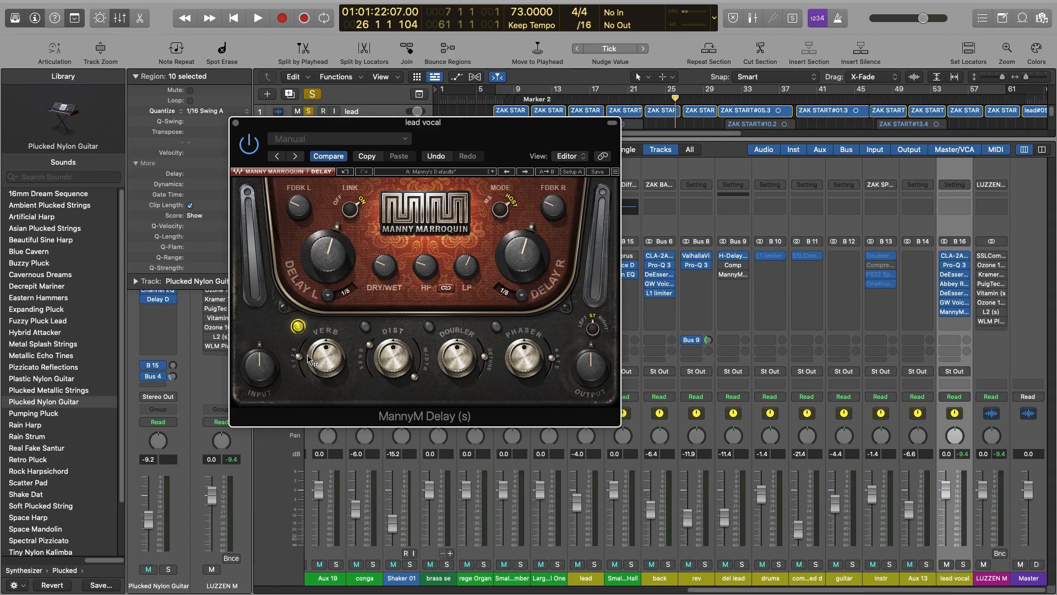
pyautogui.moveTo(321, 366)
pyautogui.click(298, 356)
pyautogui.moveTo(298, 356)
pyautogui.mouseDown()
pyautogui.moveTo(326, 355)
pyautogui.moveTo(298, 363)
pyautogui.mouseUp()
pyautogui.press('space')
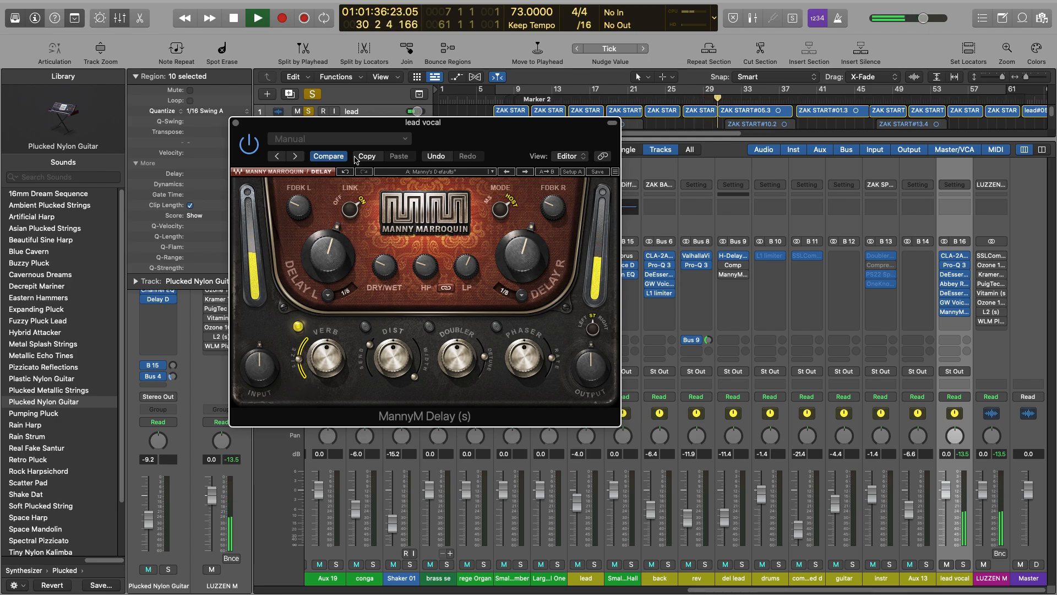
pyautogui.moveTo(363, 127); pyautogui.dragTo(258, 66)
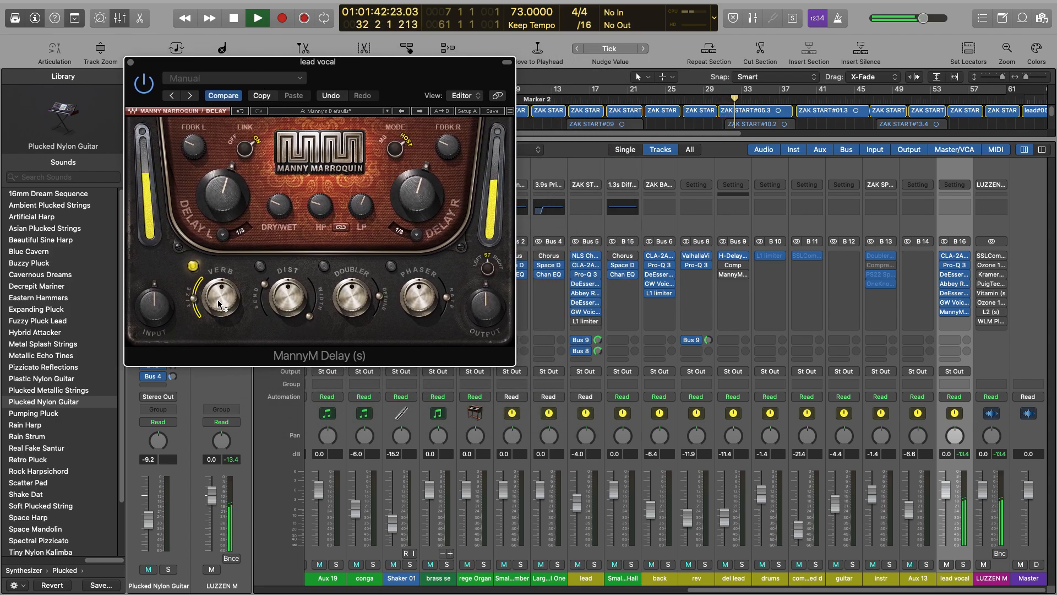
pyautogui.moveTo(218, 303)
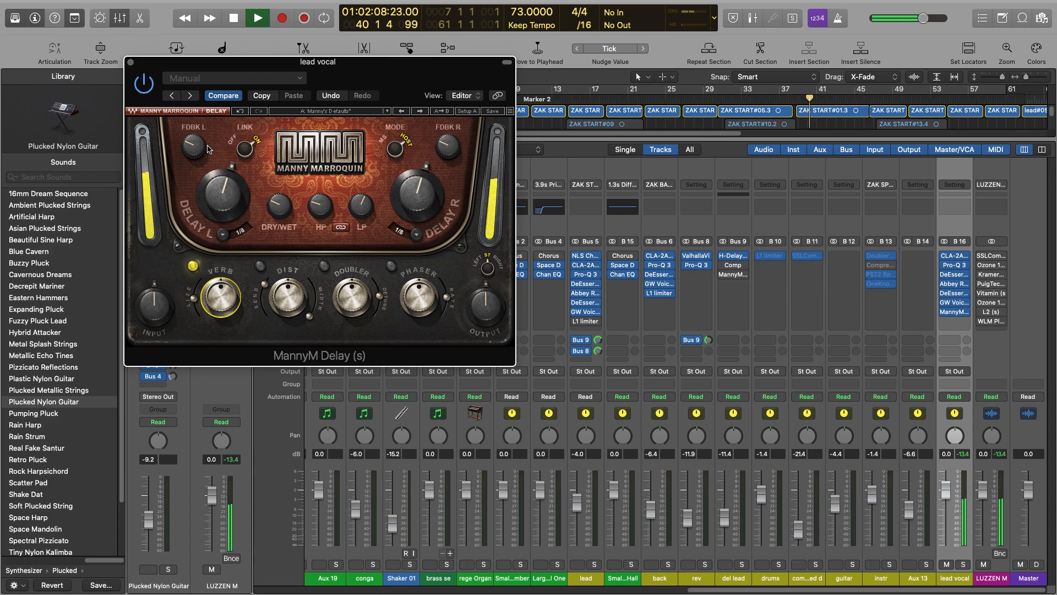
# - Fine-tune the delay's Dry/Wet balance against the playing vocal, stop playback and close the plug-in
pyautogui.click(449, 146)
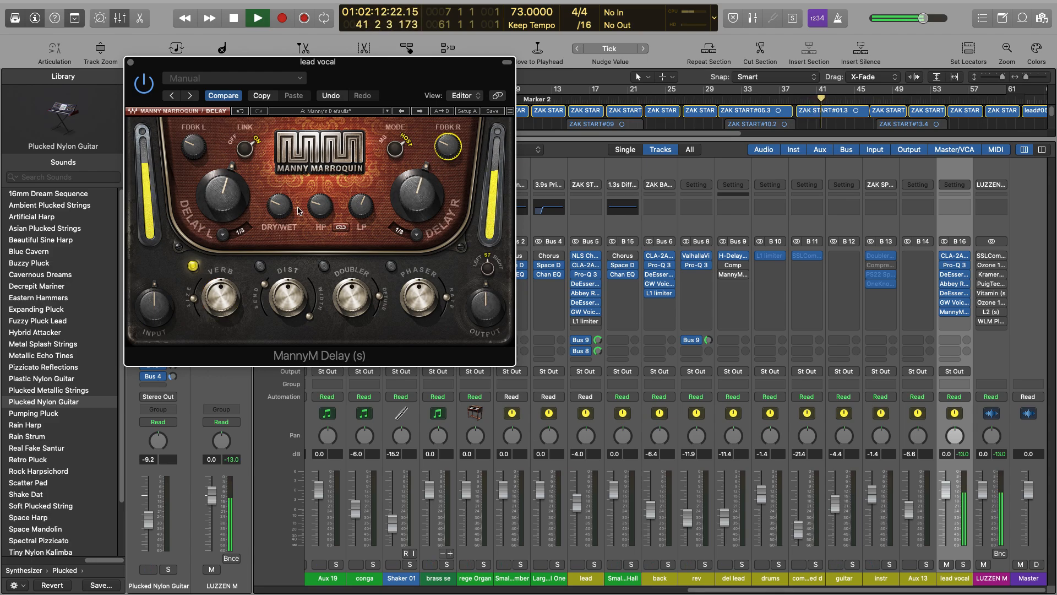
pyautogui.click(279, 205)
pyautogui.moveTo(275, 202); pyautogui.dragTo(277, 206)
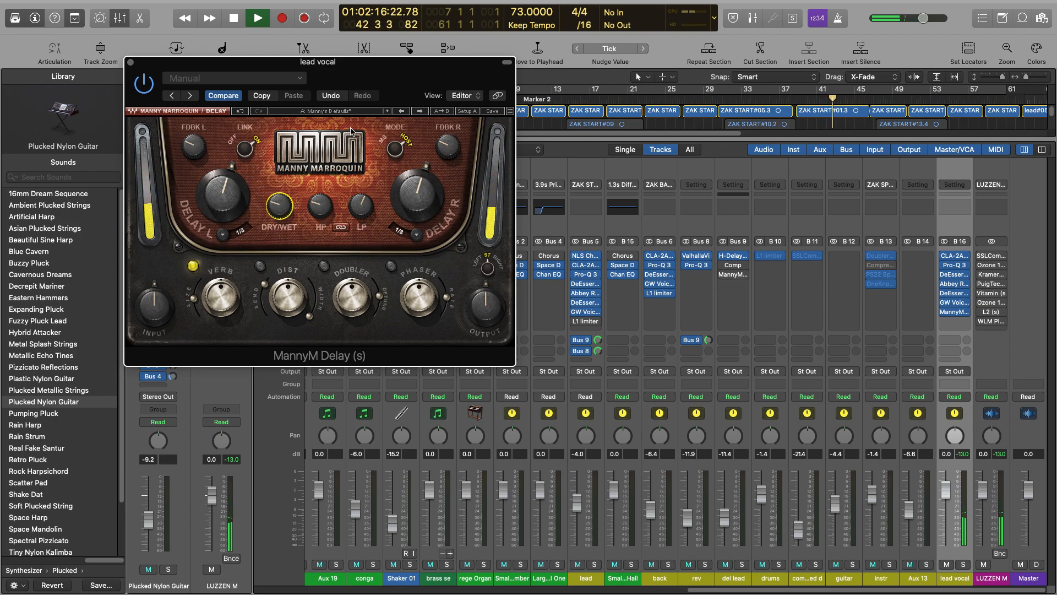
pyautogui.moveTo(278, 204); pyautogui.dragTo(281, 208)
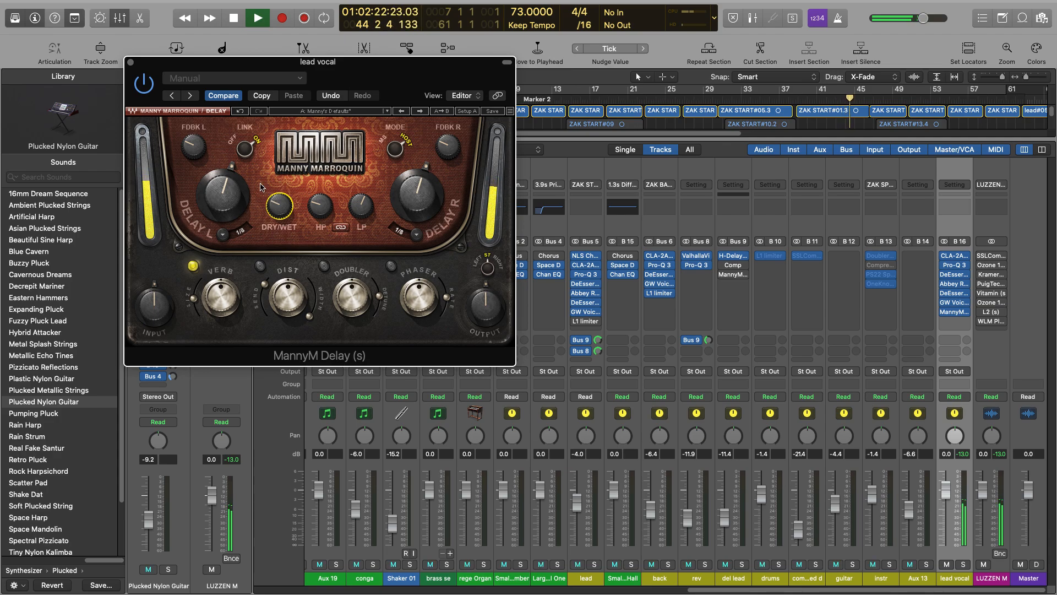
pyautogui.press('space')
pyautogui.press('super+w')
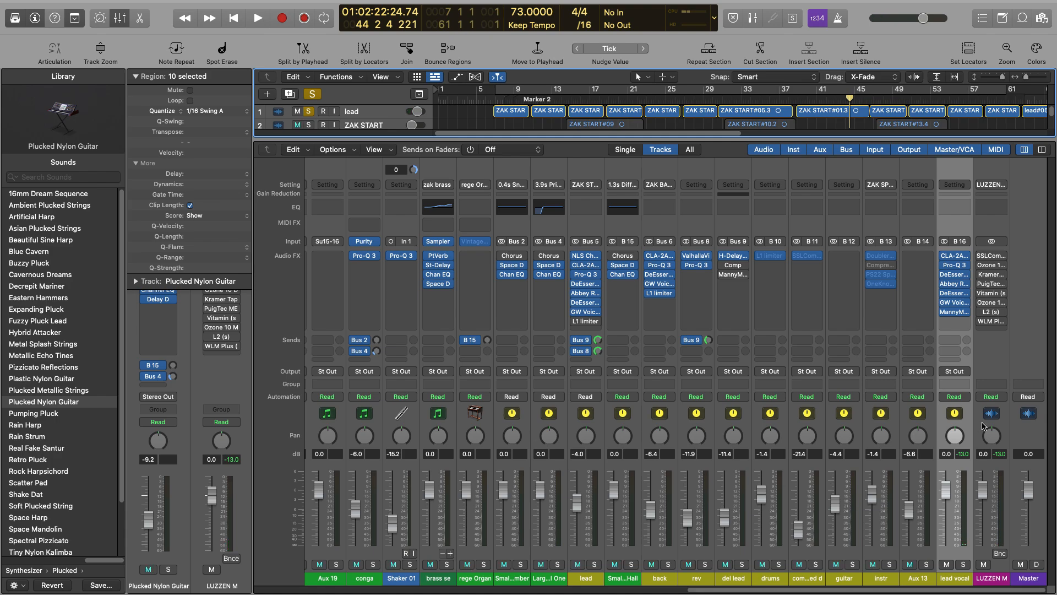
# - Add a Bus 17 send to the lead vocal channel and name its new aux channel "reverb"
pyautogui.click(958, 342)
pyautogui.moveTo(963, 359)
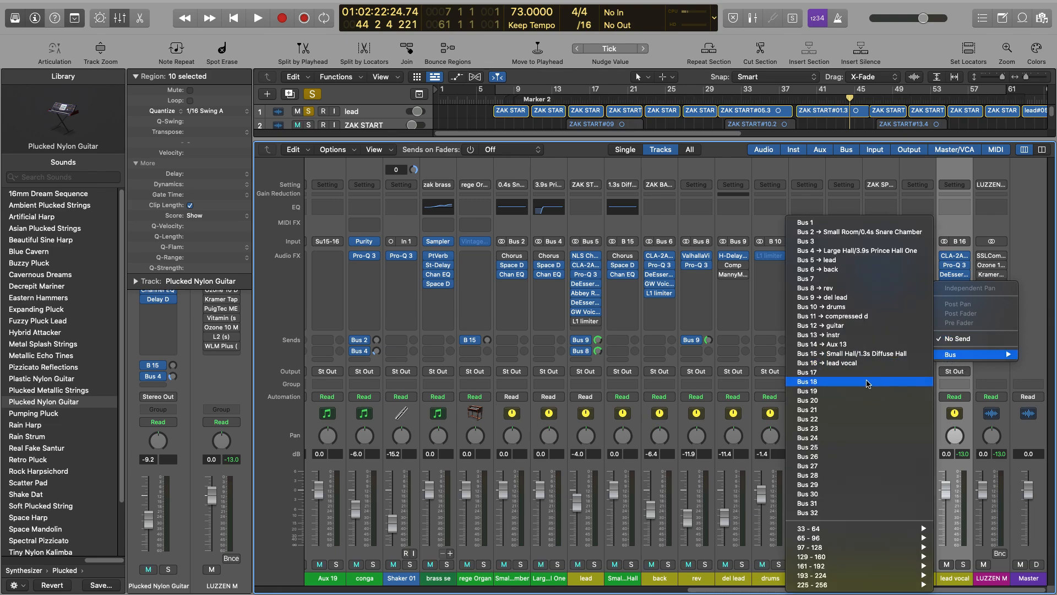
pyautogui.click(849, 376)
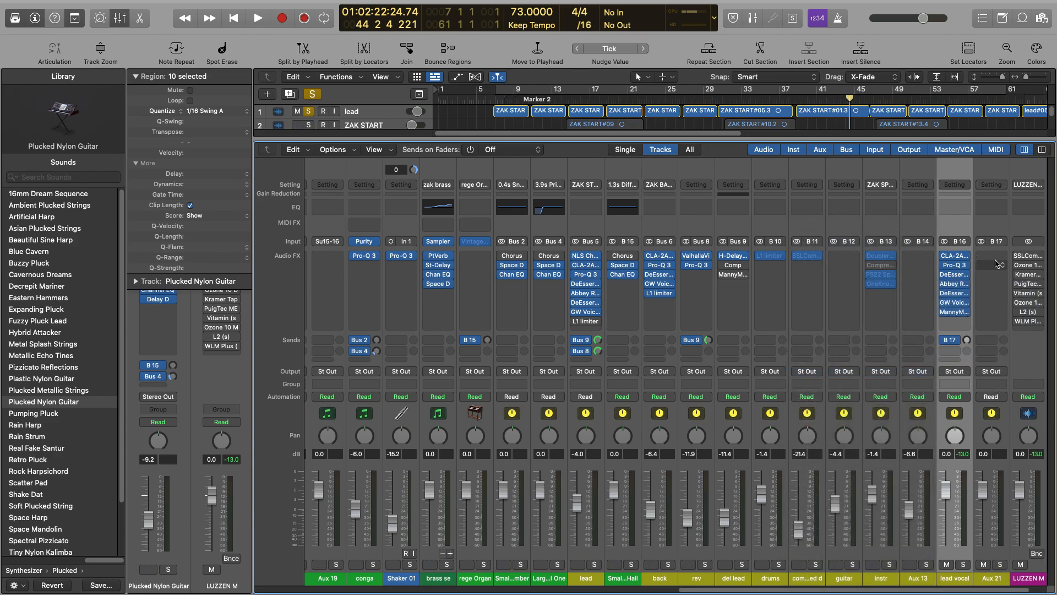
pyautogui.doubleClick(993, 578)
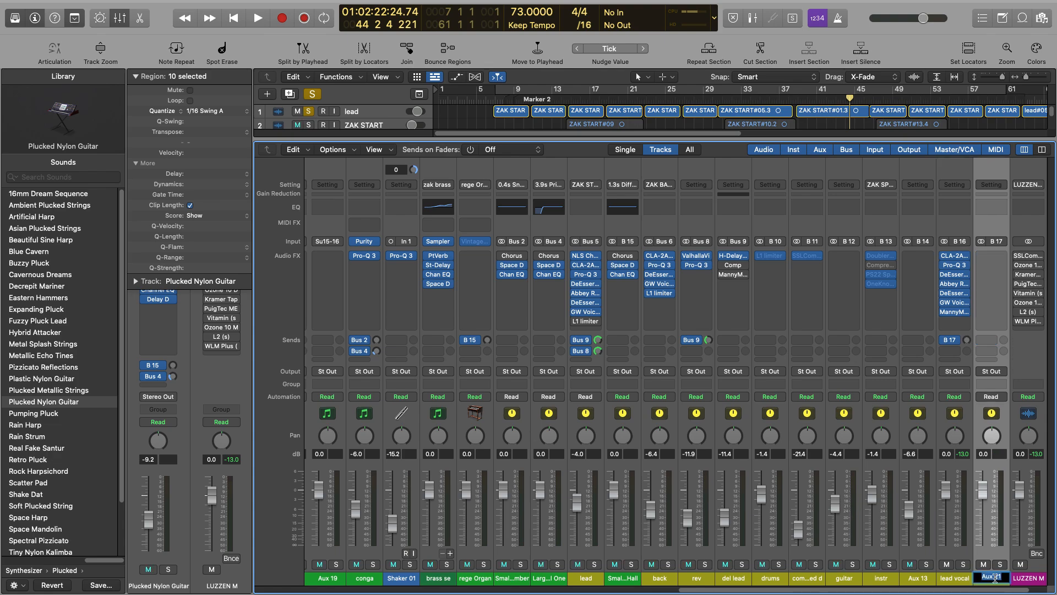
pyautogui.write('reverb')
pyautogui.press('Return')
# - Set the lead vocal's Bus 17 send level to 0 dB
pyautogui.click(967, 344)
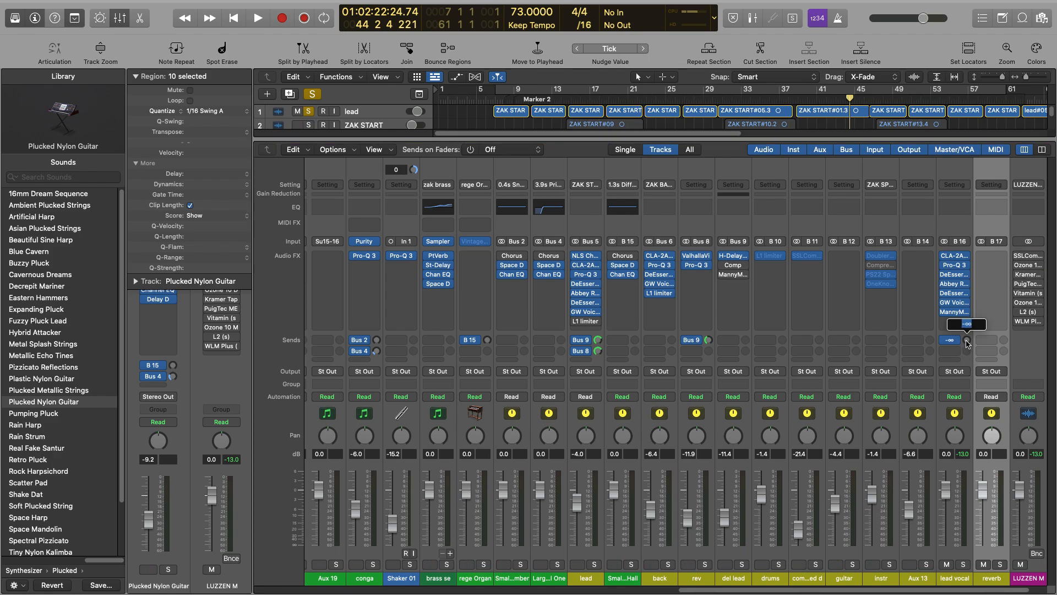
pyautogui.write('0')
pyautogui.press('Return')
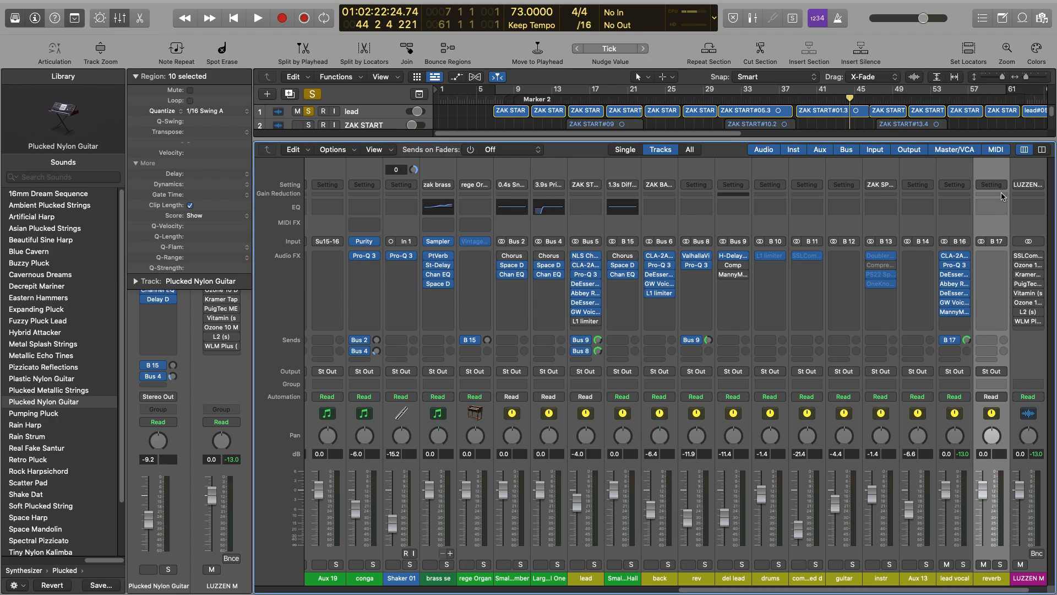
# - Insert the stereo ValhallaVintageVerb from Valhalla DSP as the first effect on the reverb channel
pyautogui.click(1008, 258)
pyautogui.moveTo(1006, 468)
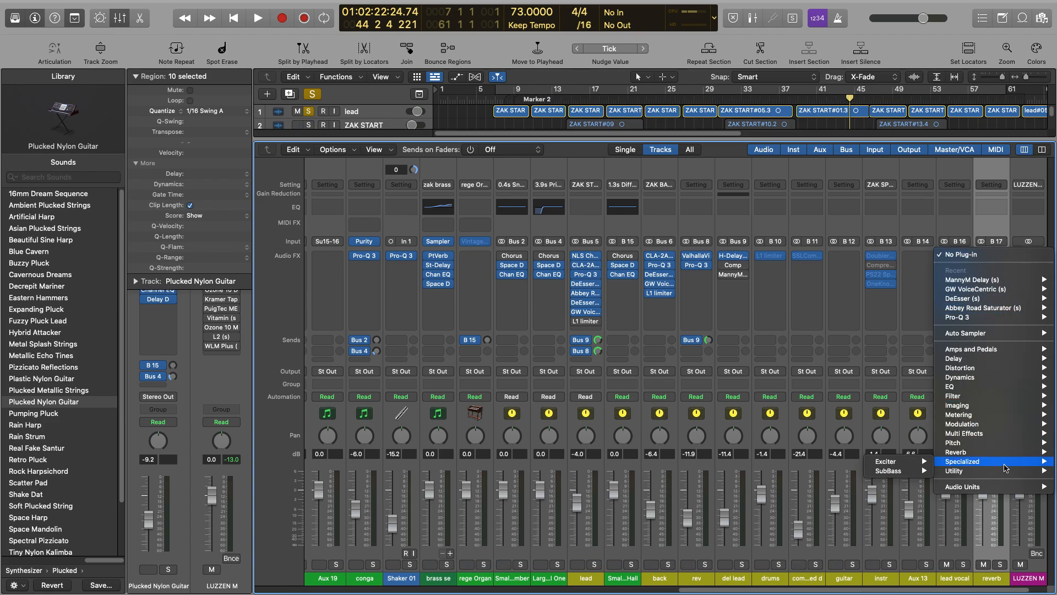
pyautogui.moveTo(1005, 487)
pyautogui.moveTo(892, 574)
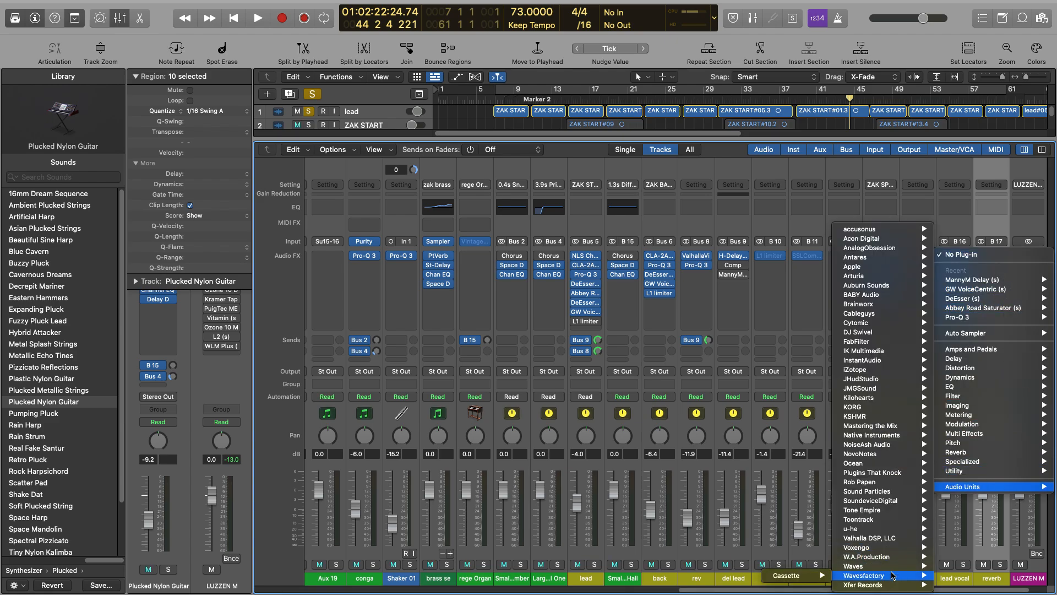
pyautogui.moveTo(894, 551)
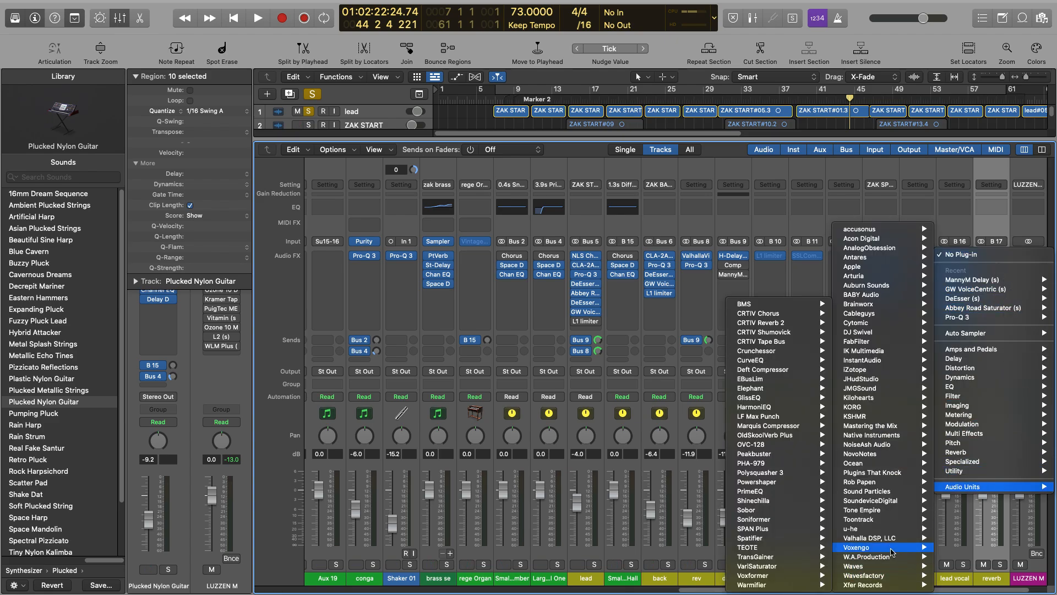
pyautogui.moveTo(771, 585)
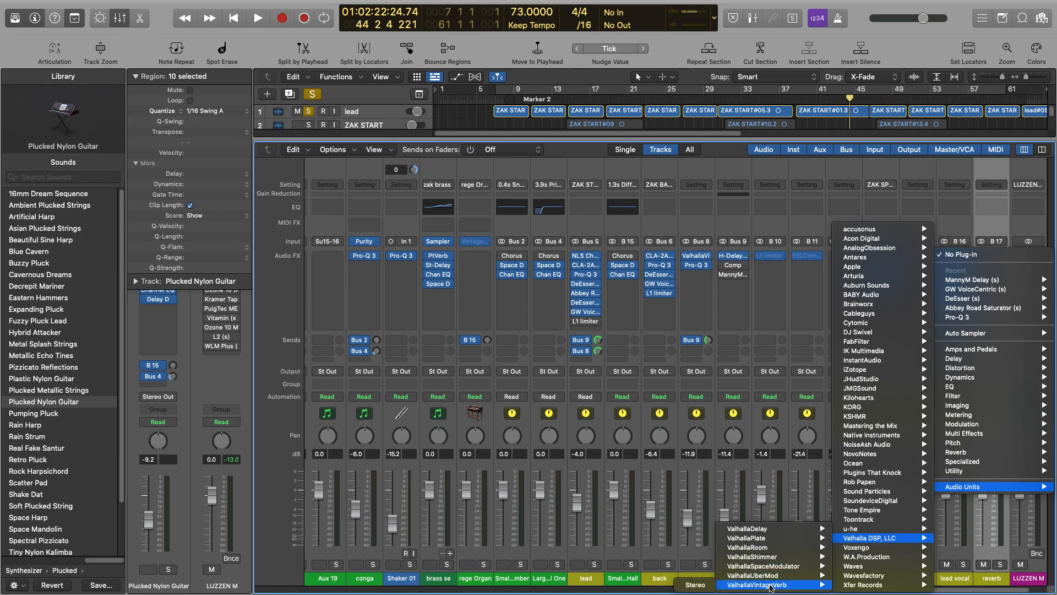
pyautogui.click(696, 585)
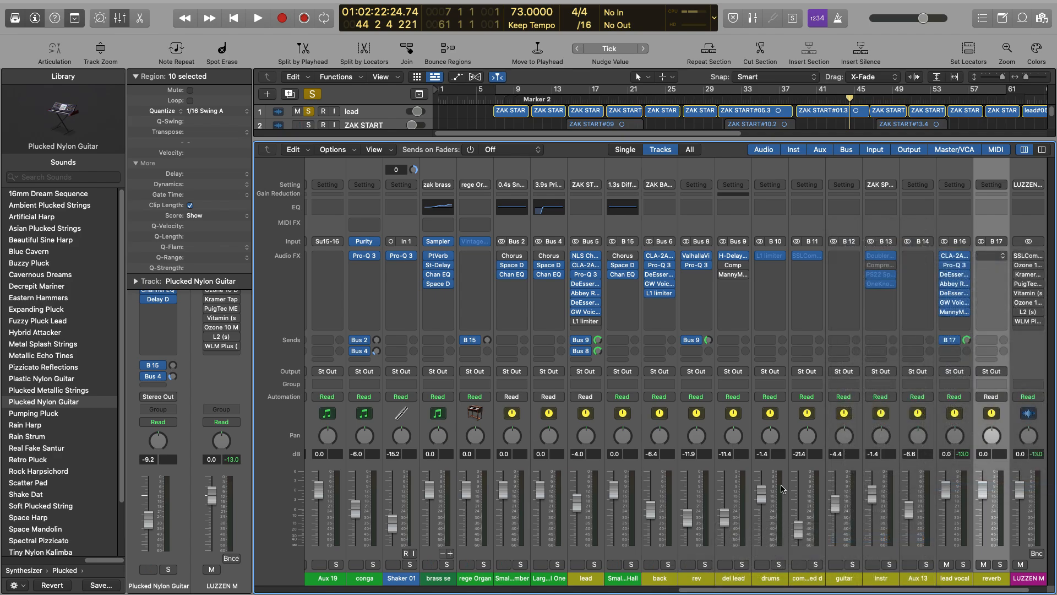
# - Take the project window out of full screen, open Calculator and place it beside the reverb plug-in
pyautogui.moveTo(605, 583)
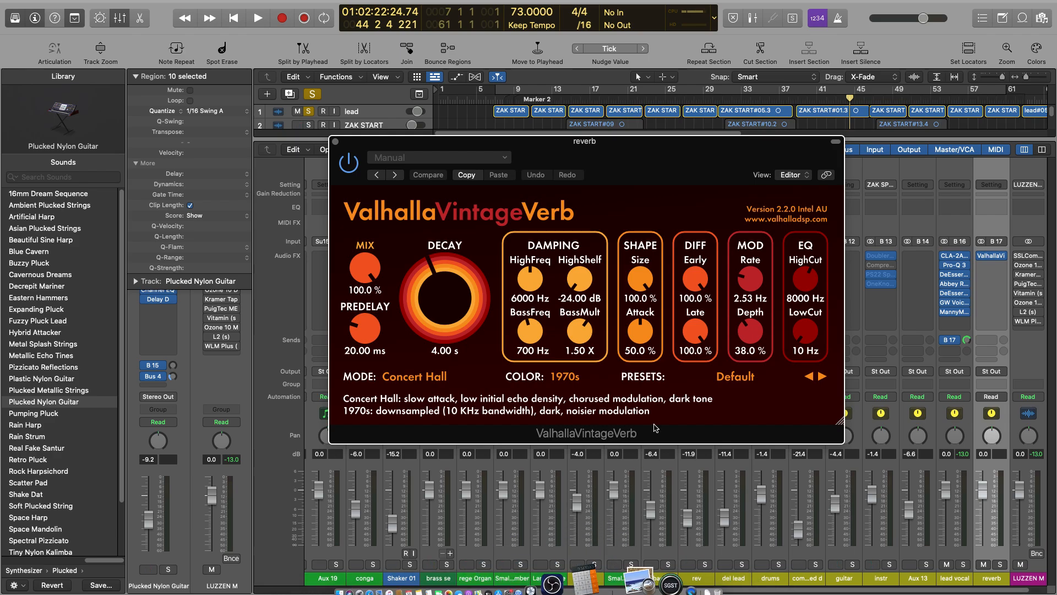
pyautogui.moveTo(44, 1)
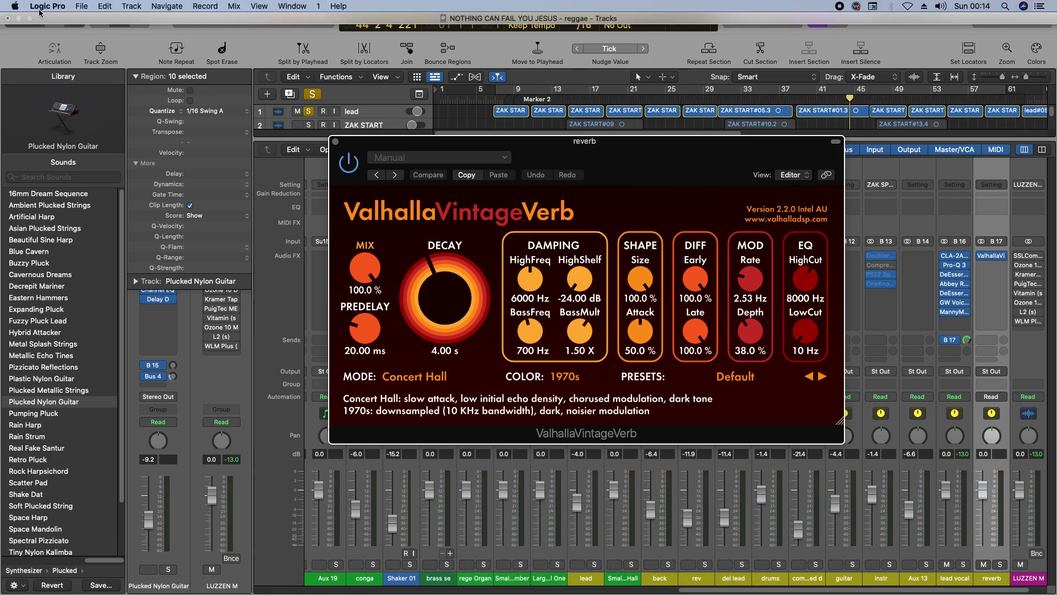
pyautogui.click(30, 21)
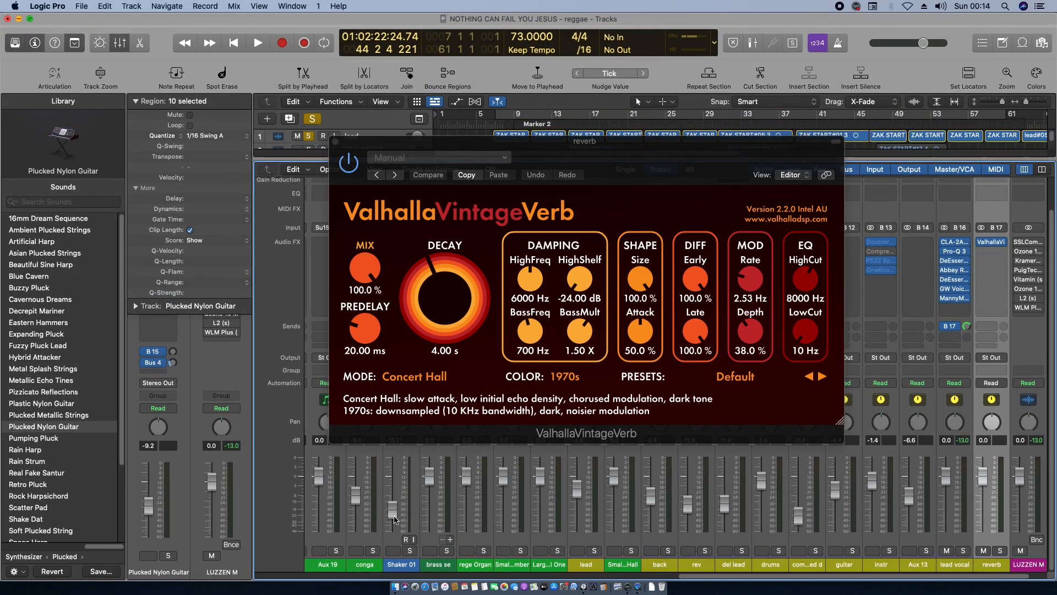
pyautogui.moveTo(589, 583)
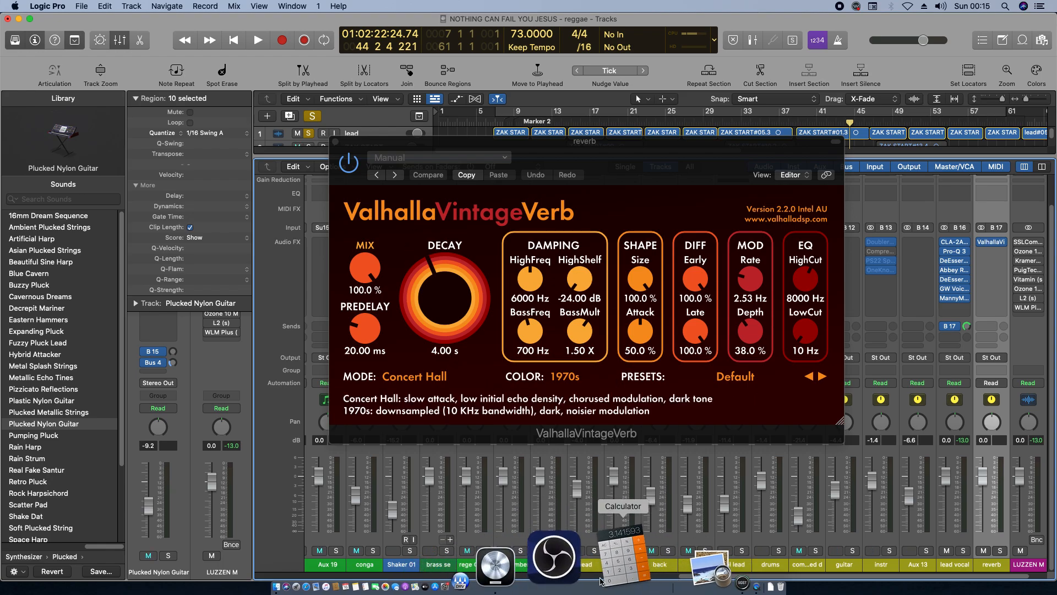
pyautogui.click(602, 577)
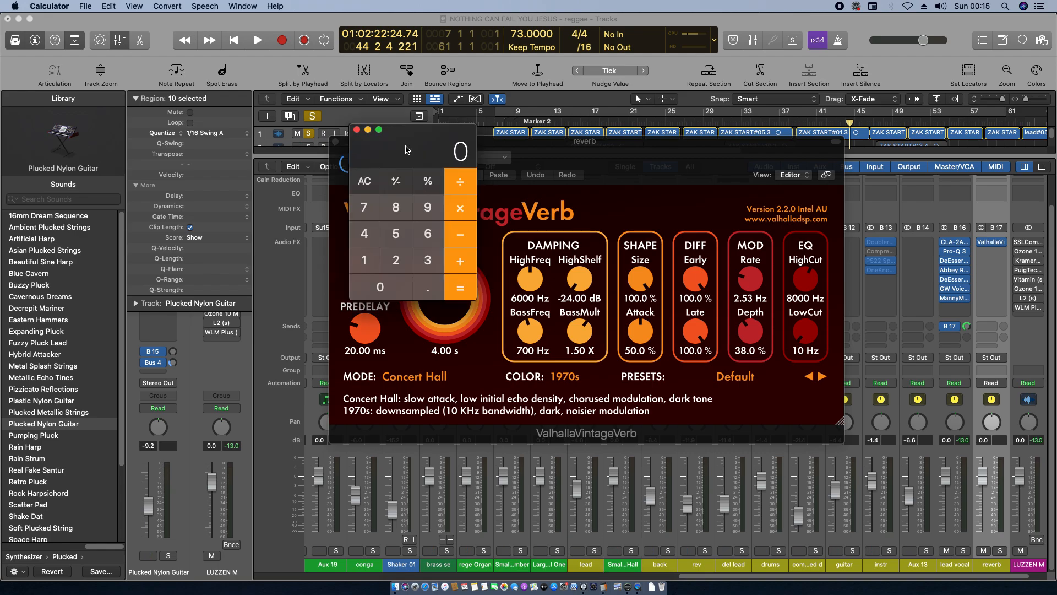
pyautogui.moveTo(399, 142); pyautogui.dragTo(241, 250)
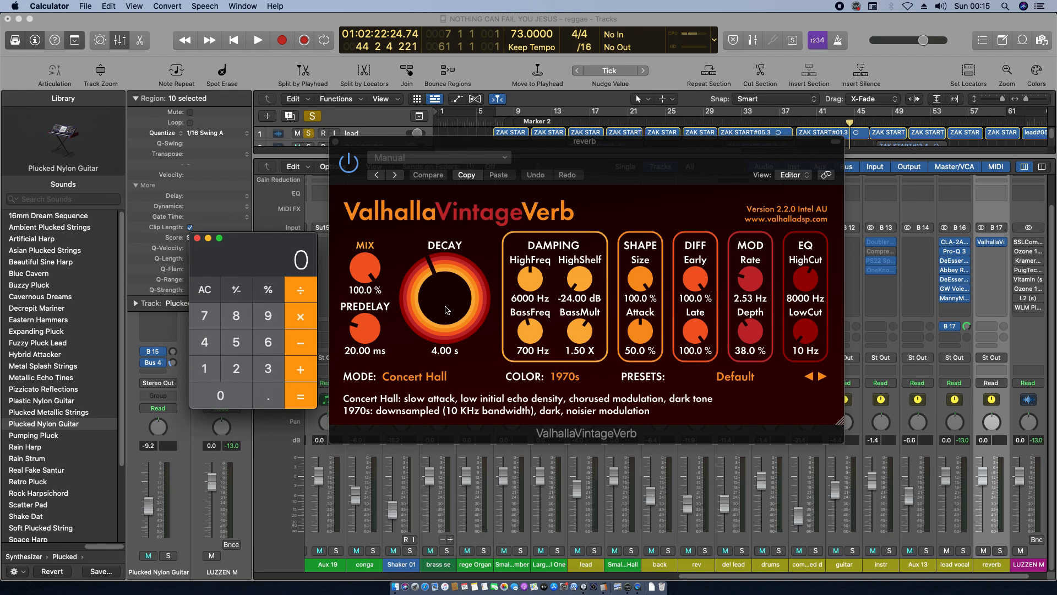
# - Set the ValhallaVintageVerb mode to Plate
pyautogui.click(420, 379)
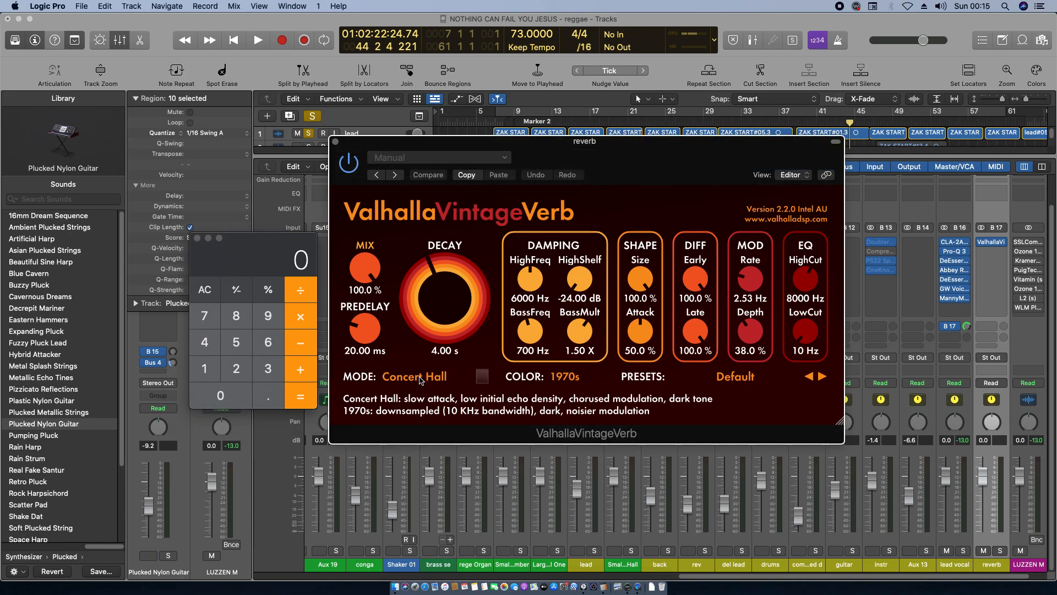
pyautogui.click(419, 380)
pyautogui.click(422, 133)
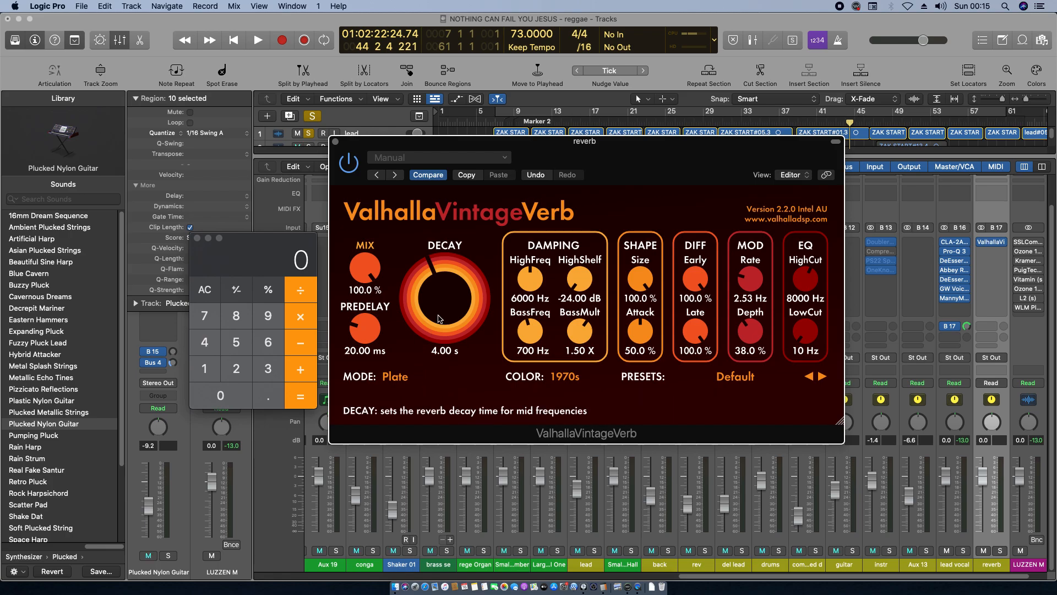
# - Switch to Calculator and divide 60000 by the 73 BPM song tempo to get the beat length in milliseconds
pyautogui.click(277, 343)
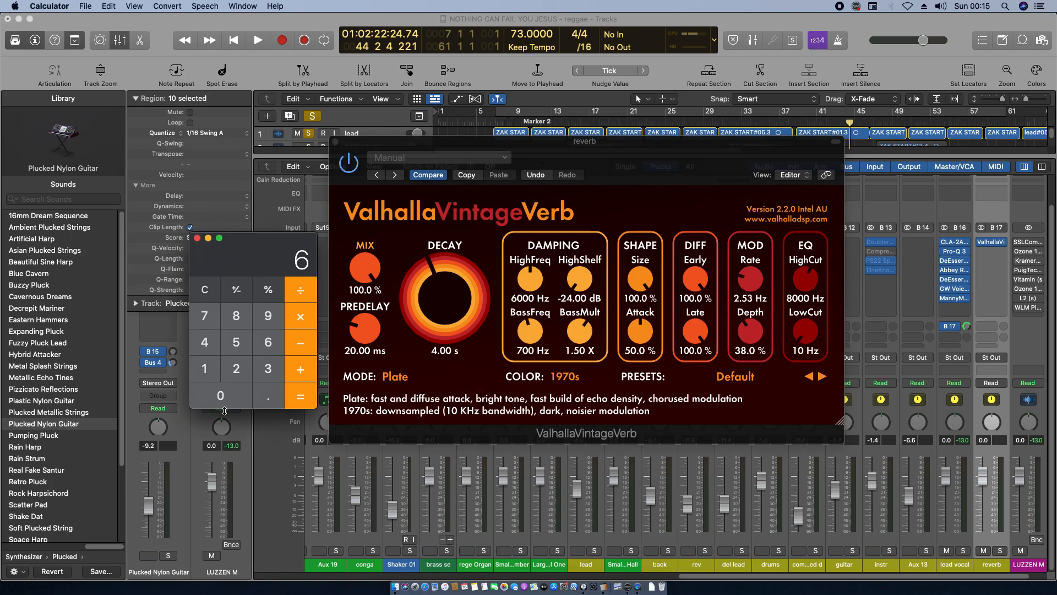
pyautogui.click(224, 397)
pyautogui.click(221, 396)
pyautogui.doubleClick(221, 395)
pyautogui.click(306, 300)
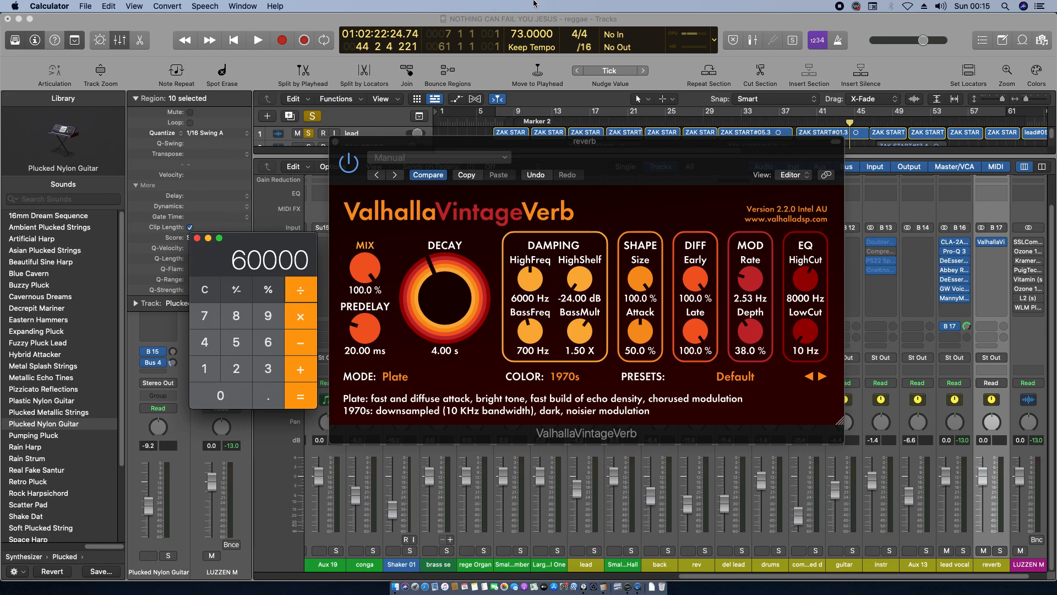
pyautogui.click(209, 317)
pyautogui.click(263, 372)
pyautogui.click(302, 397)
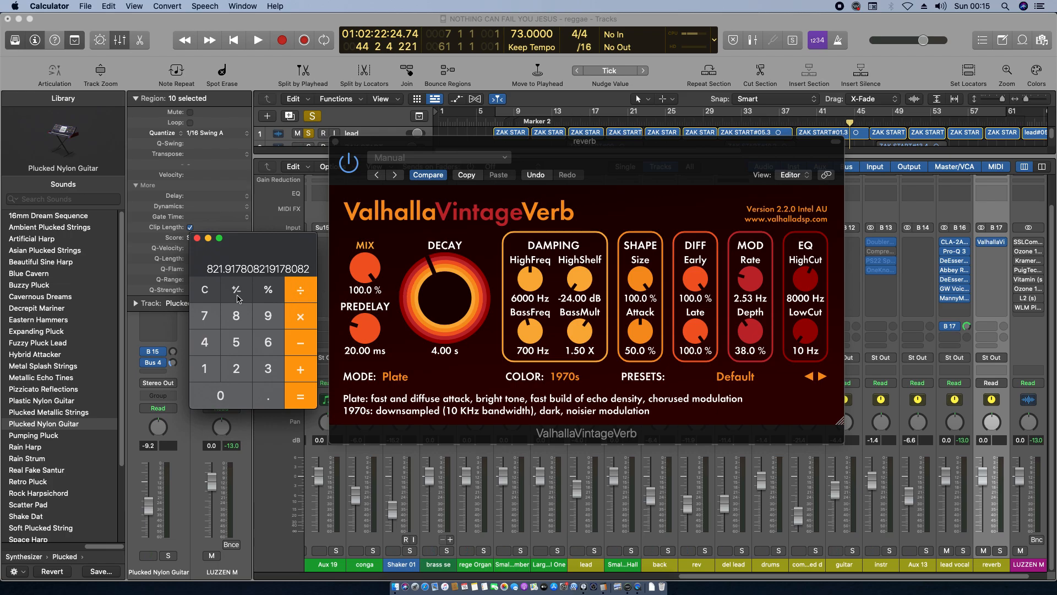
# - Repeat the division of 60000 by 73 in Calculator
pyautogui.click(267, 344)
pyautogui.click(219, 397)
pyautogui.click(220, 396)
pyautogui.click(219, 396)
pyautogui.click(220, 396)
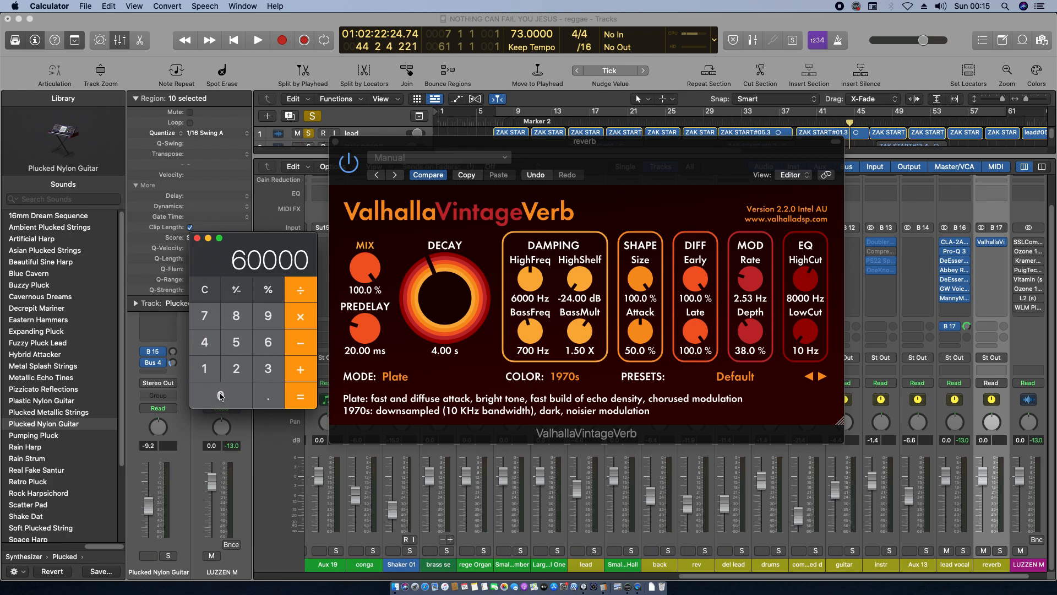
pyautogui.click(303, 293)
pyautogui.click(203, 315)
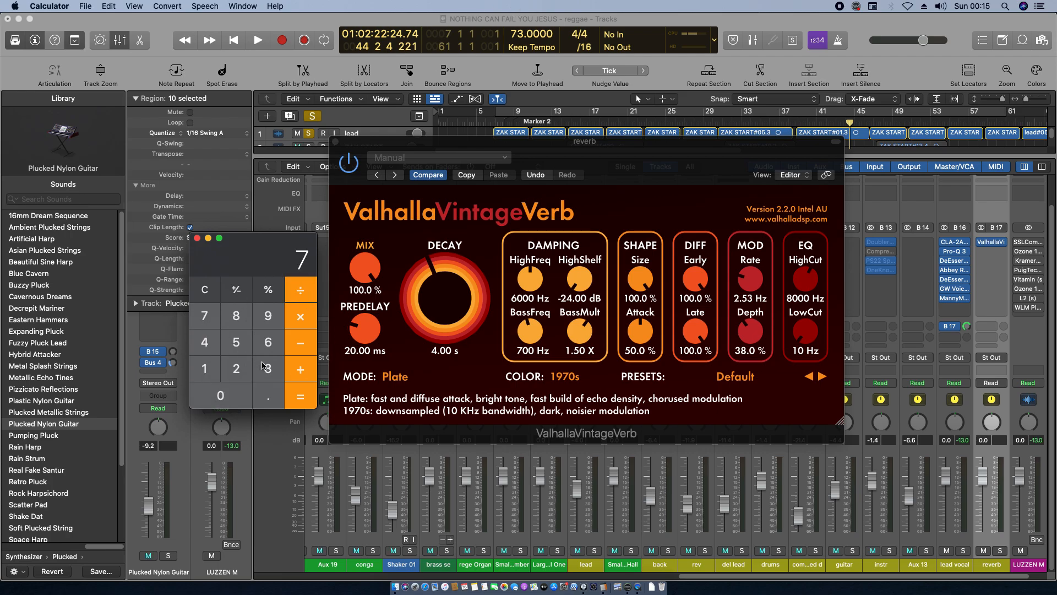
pyautogui.click(268, 368)
pyautogui.click(299, 397)
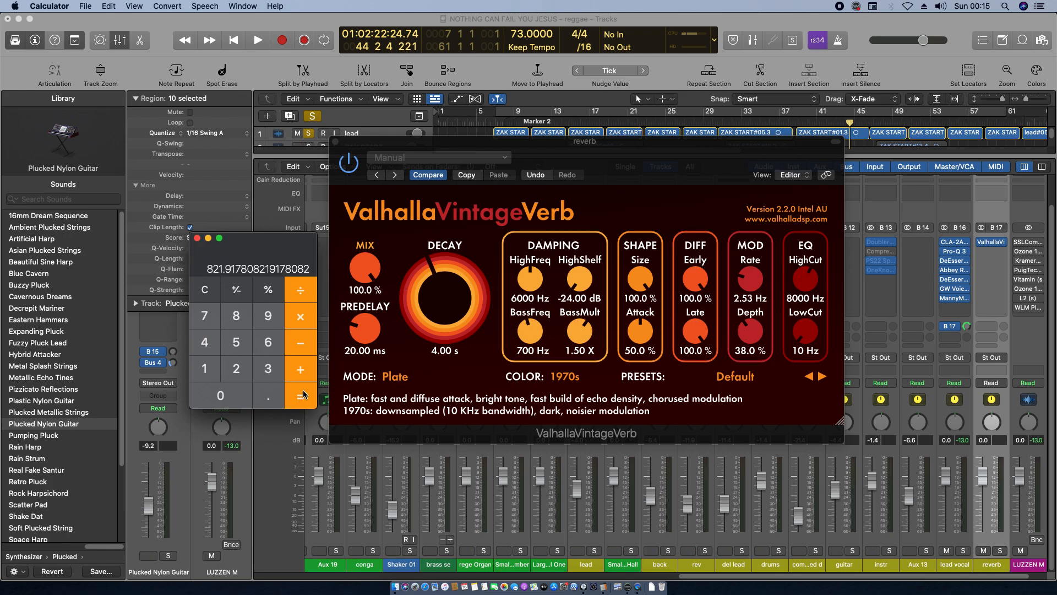
# - Divide the beat length by 2 three times in a row to get the shorter note values in milliseconds
pyautogui.click(300, 319)
pyautogui.click(236, 369)
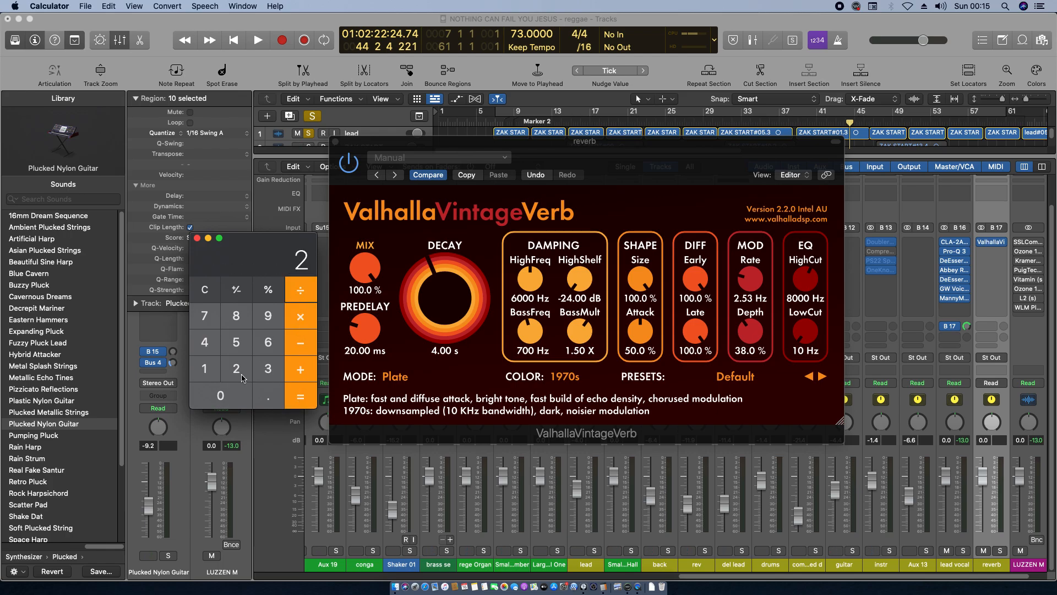
pyautogui.click(299, 402)
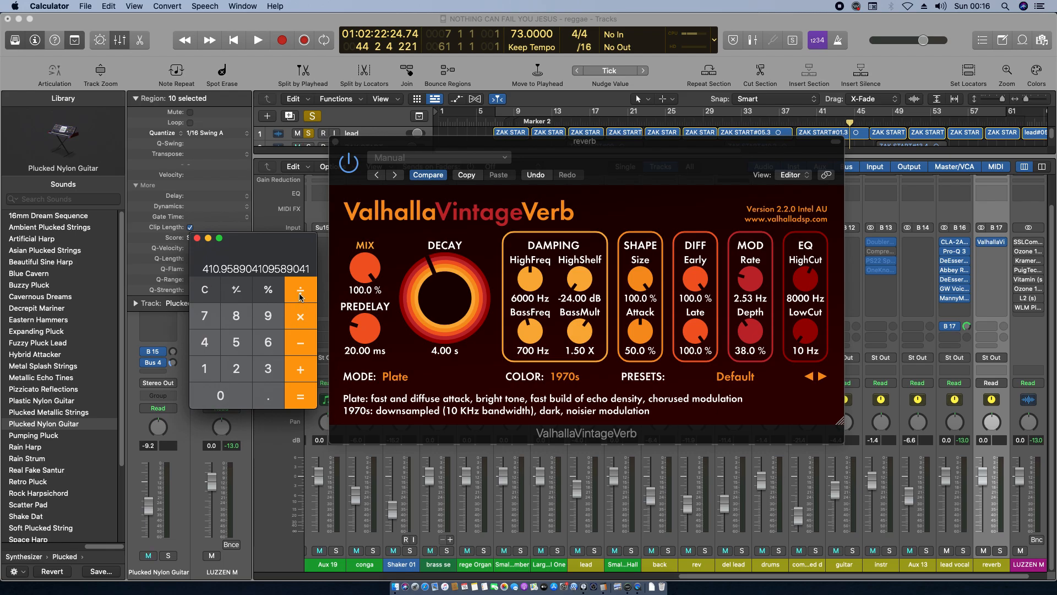
pyautogui.click(236, 368)
pyautogui.click(300, 398)
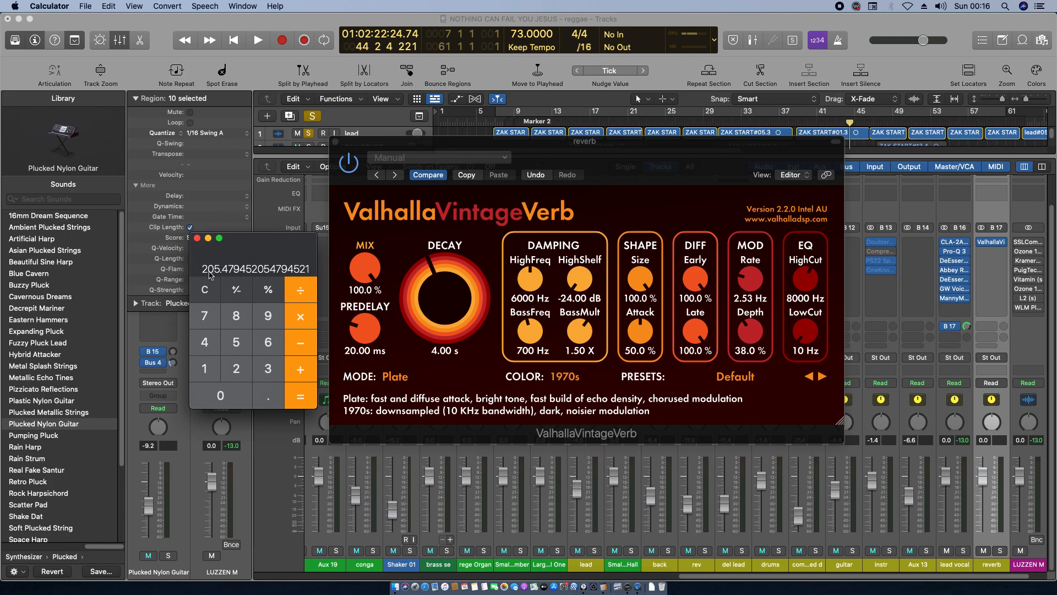
pyautogui.click(304, 298)
pyautogui.click(236, 369)
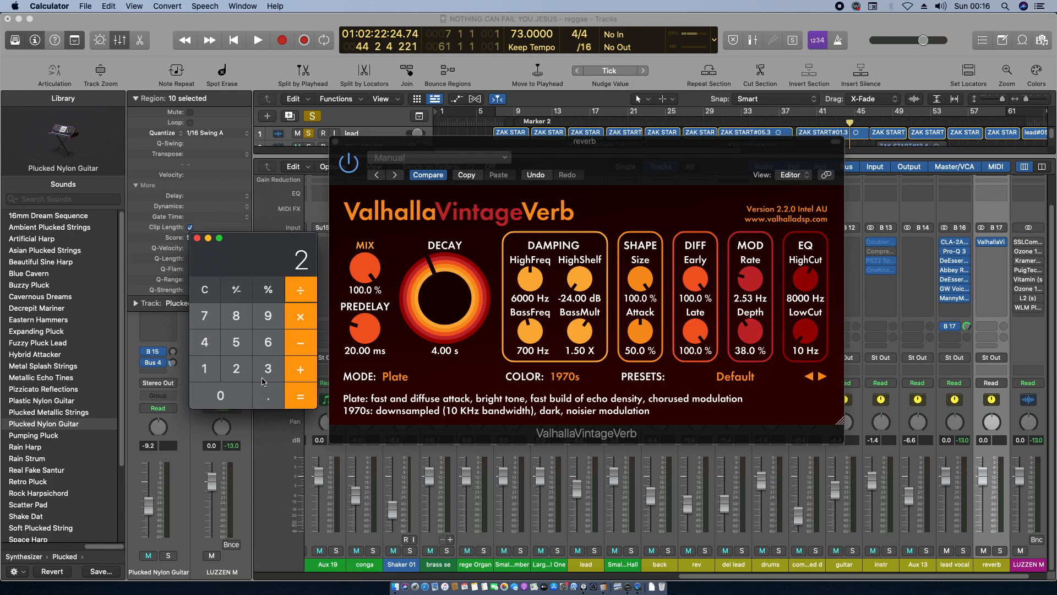
pyautogui.click(301, 397)
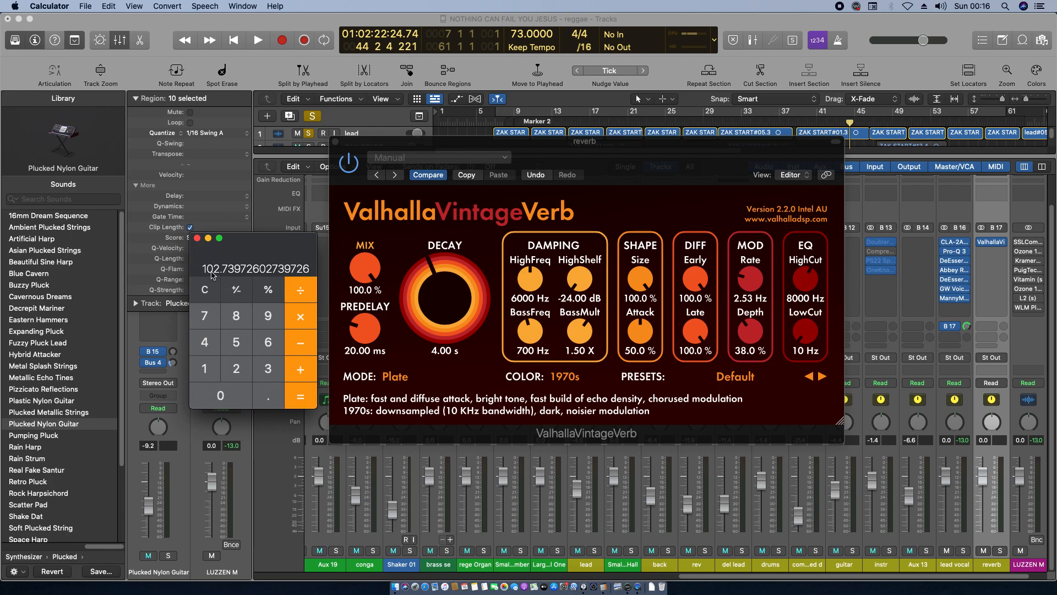
# - Switch back to ValhallaVintageVerb and set its Decay to 1.00 s
pyautogui.click(441, 351)
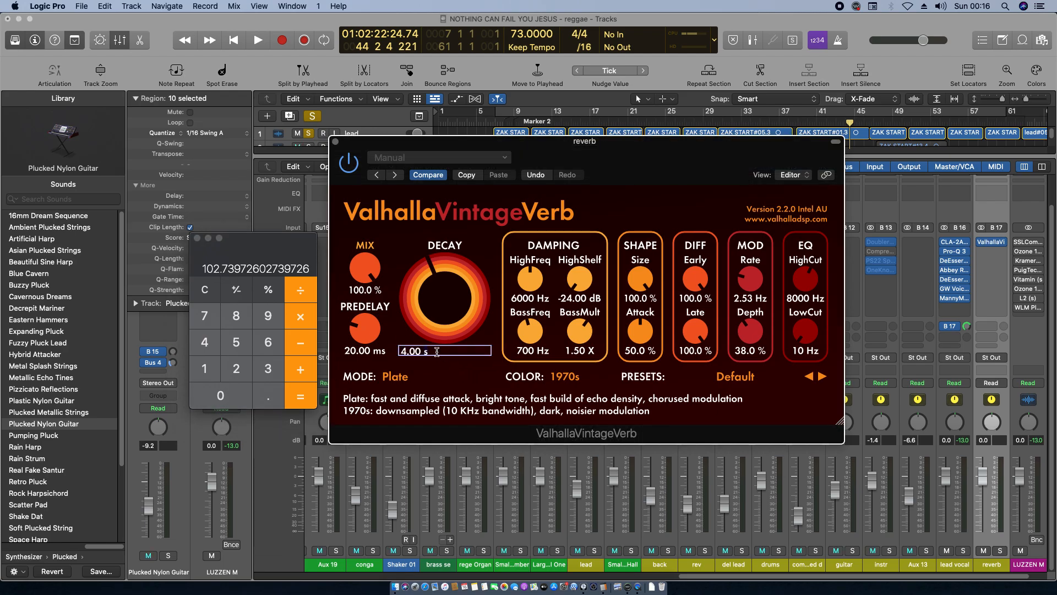
pyautogui.press('BackSpace')
pyautogui.press('BackSpace')
pyautogui.press('BackSpace')
pyautogui.press('BackSpace')
pyautogui.write('1.0')
pyautogui.press('Return')
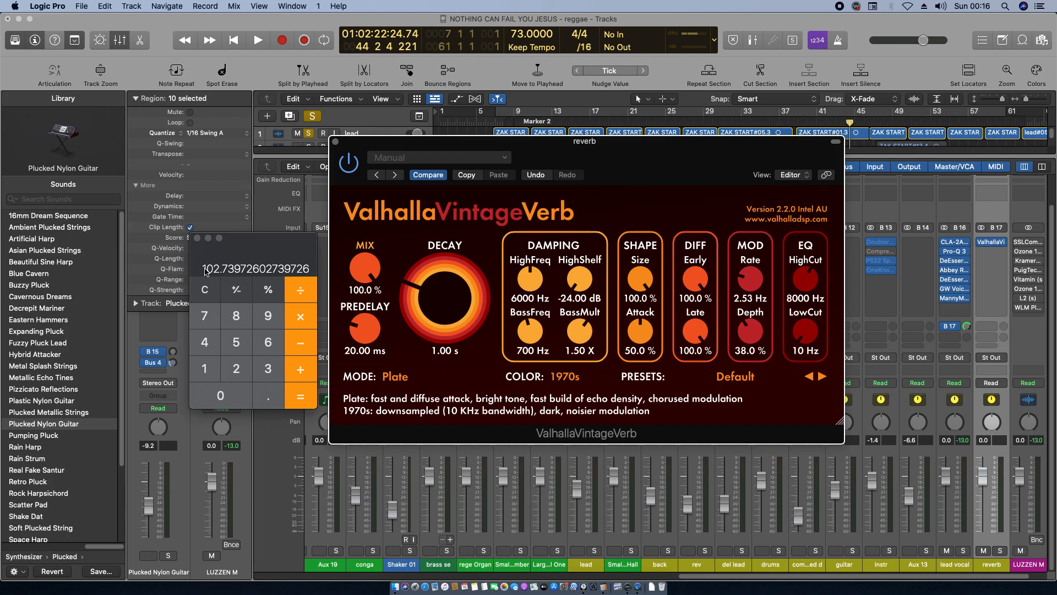
# - Return to Calculator and divide the remaining note value by 2 twice more to find the pre-delay time
pyautogui.click(302, 292)
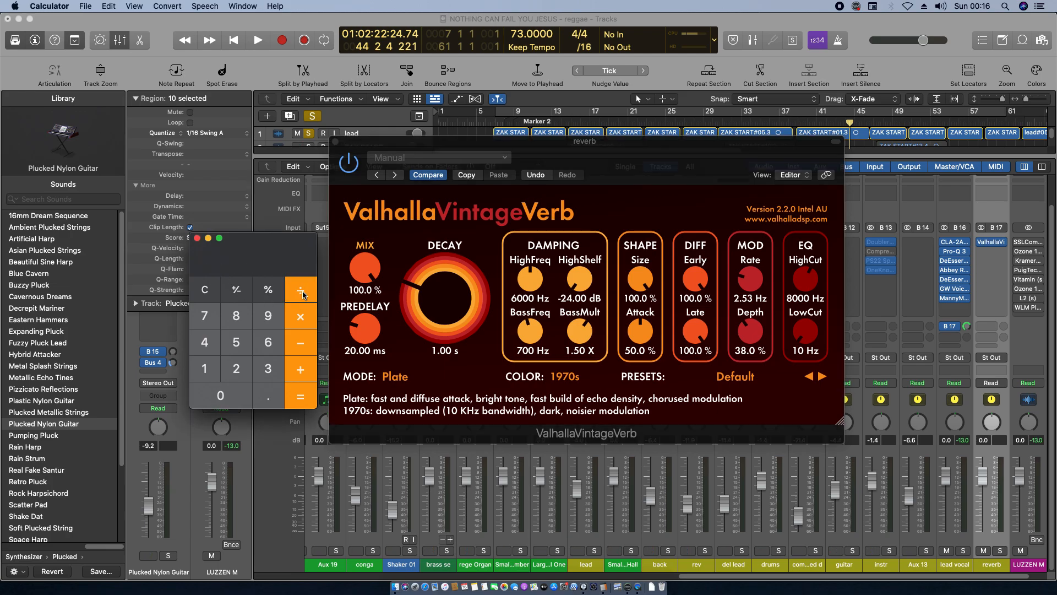
pyautogui.click(236, 369)
pyautogui.click(300, 395)
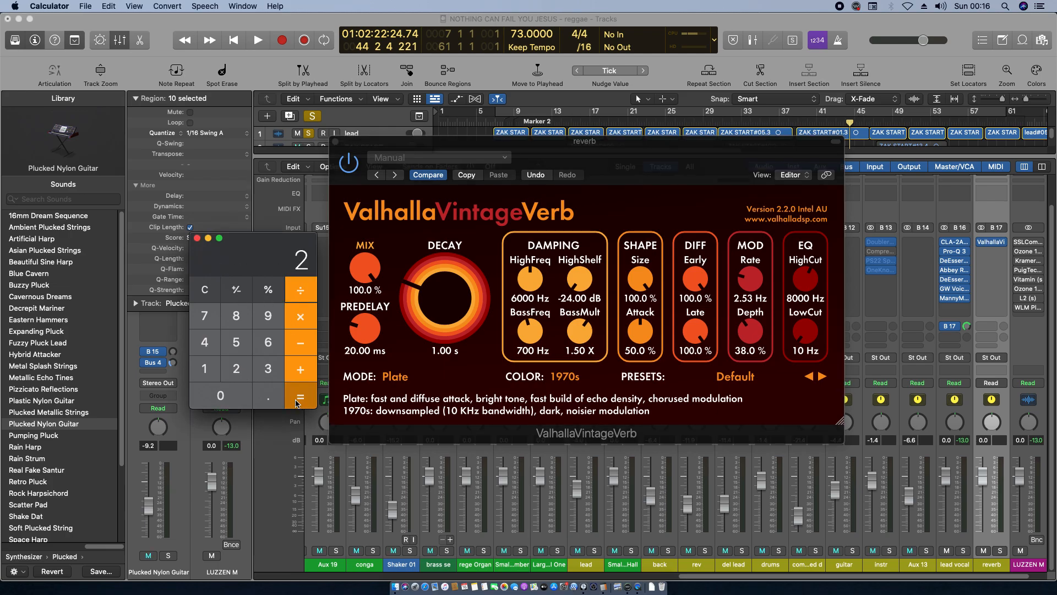
pyautogui.click(300, 289)
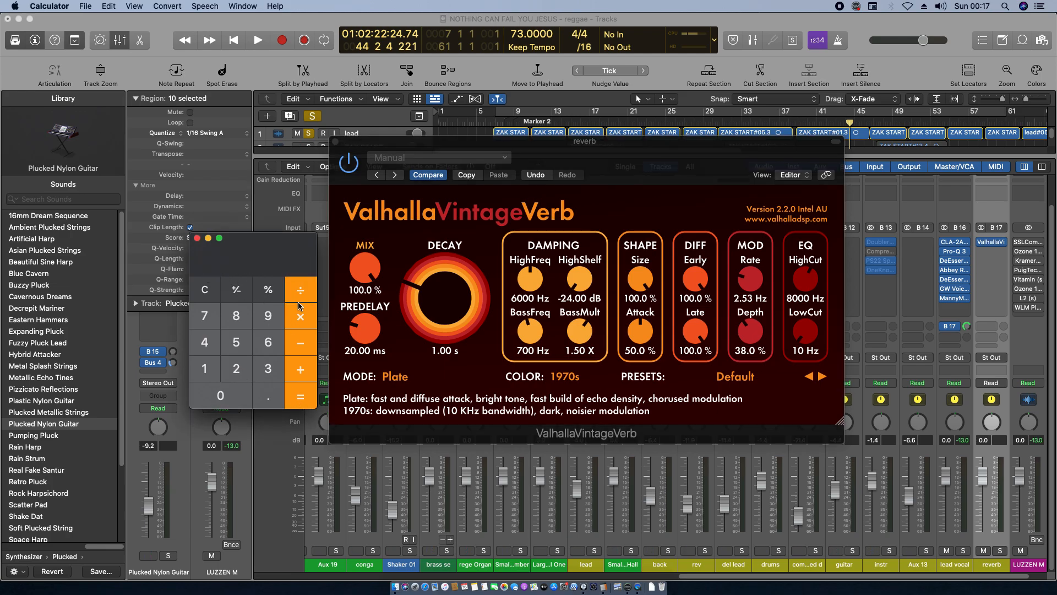
pyautogui.click(237, 369)
pyautogui.click(296, 397)
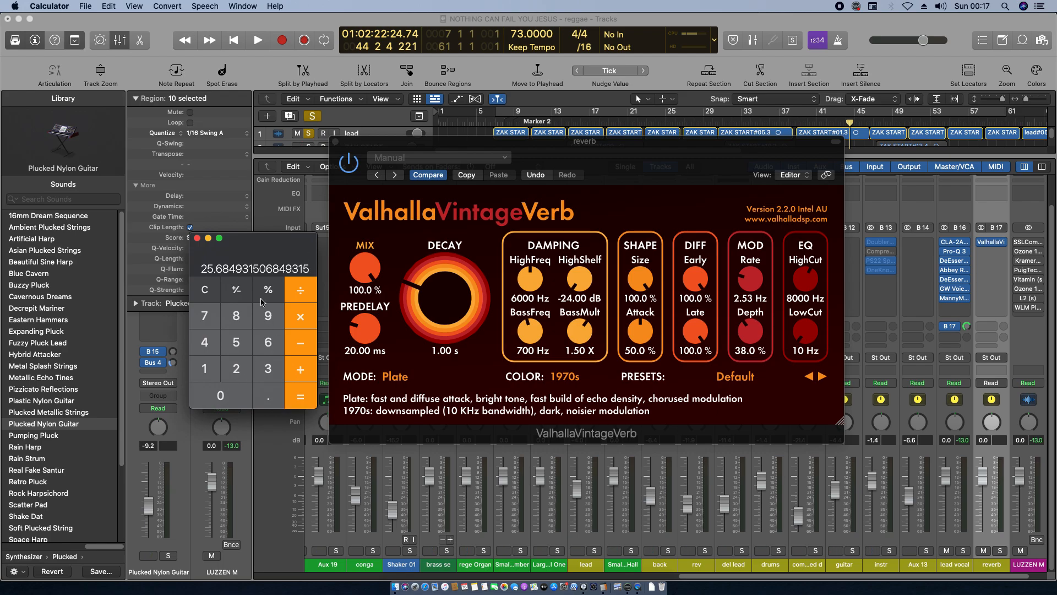
# - Set the ValhallaVintageVerb Predelay to 25 ms, and close Calculator and the reverb plug-in window
pyautogui.click(361, 351)
pyautogui.press('BackSpace')
pyautogui.press('BackSpace')
pyautogui.press('BackSpace')
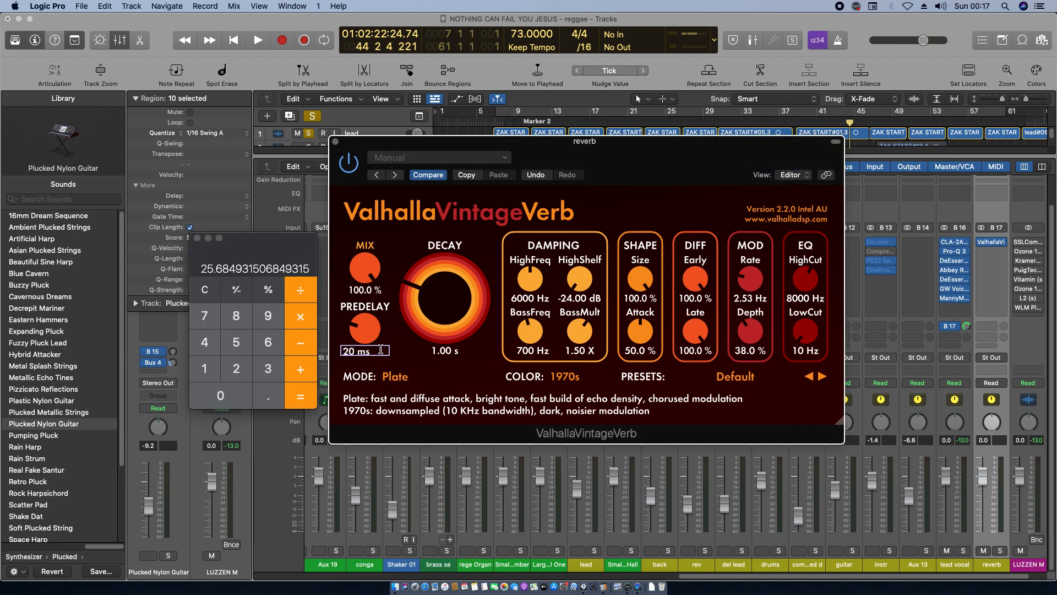
pyautogui.write('5')
pyautogui.press('Return')
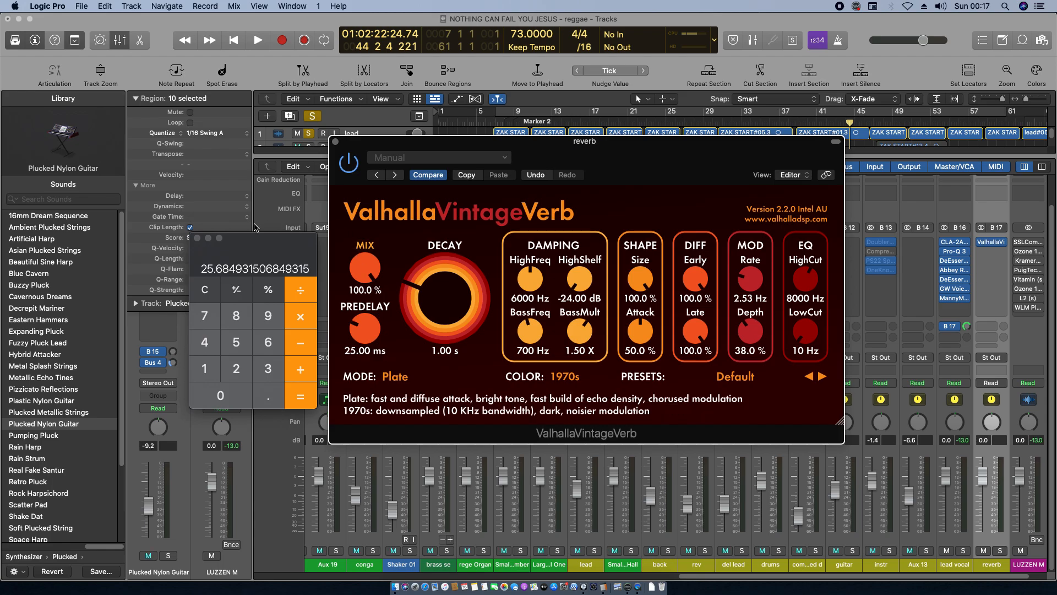
pyautogui.click(197, 238)
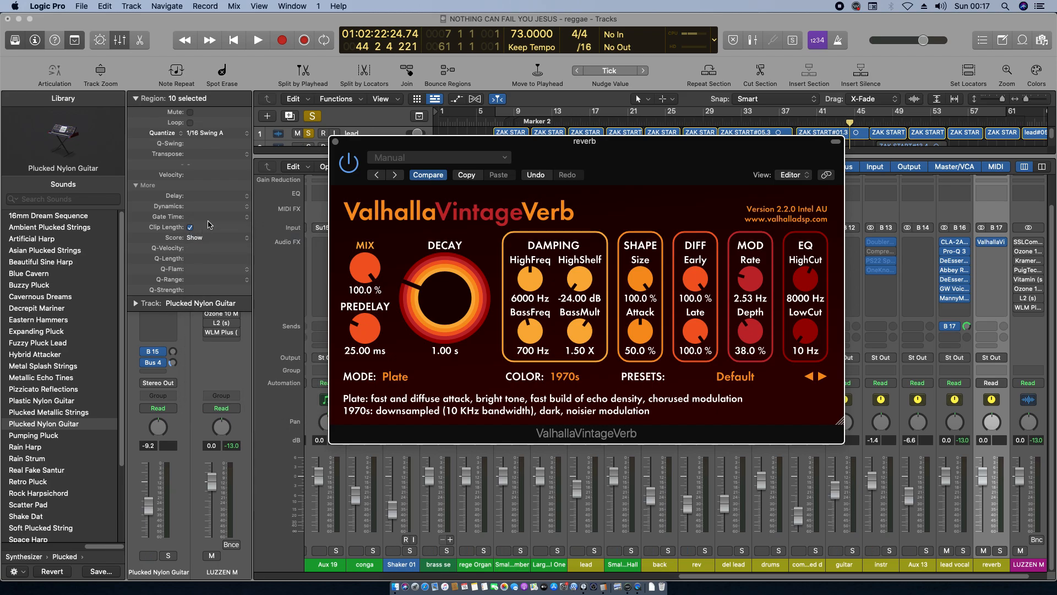
pyautogui.click(336, 142)
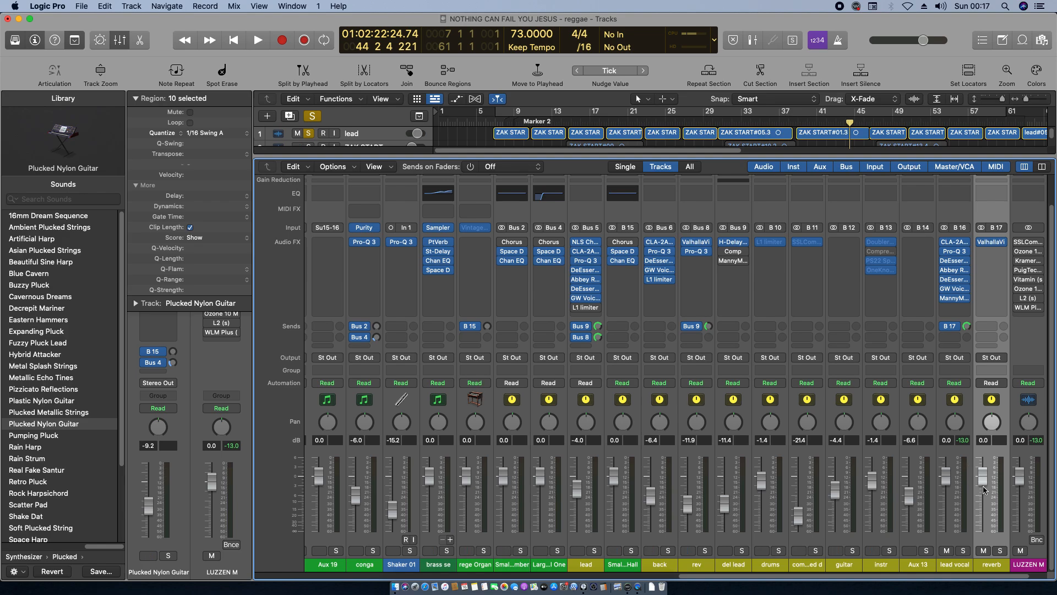
# - Lower the reverb channel fader to about -12.8 dB, balancing it while playing the song from bar 7
pyautogui.moveTo(985, 479); pyautogui.dragTo(983, 506)
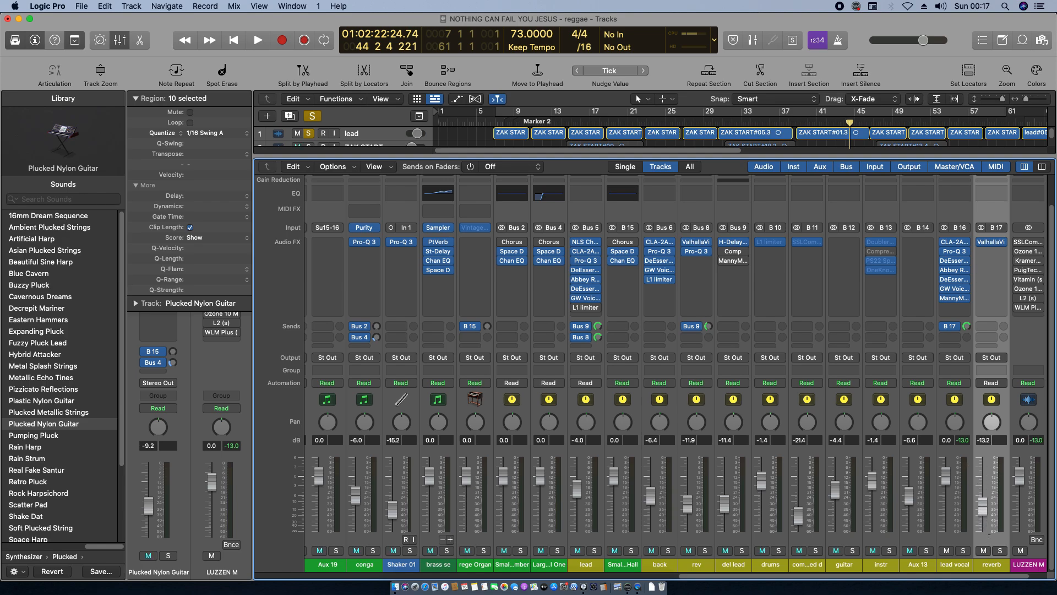
pyautogui.click(508, 113)
pyautogui.press('Return')
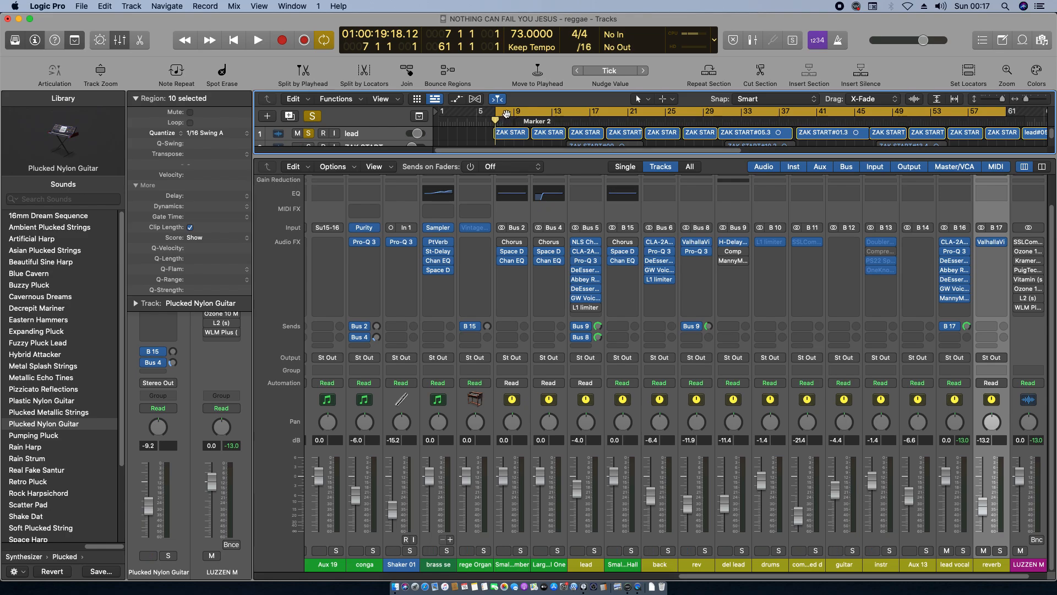
pyautogui.click(506, 114)
pyautogui.press('space')
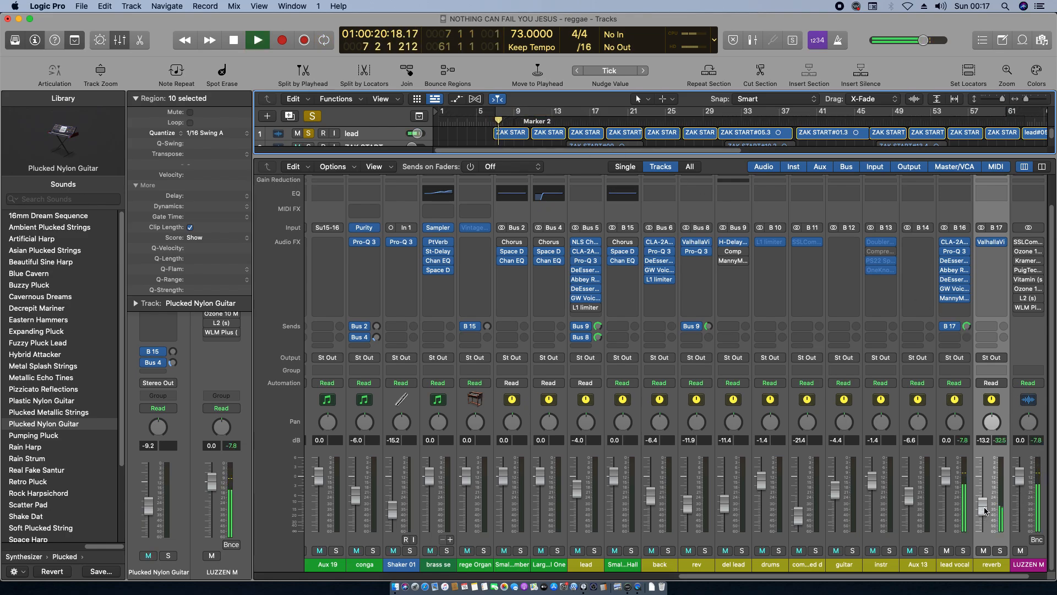
pyautogui.moveTo(985, 511); pyautogui.dragTo(985, 506)
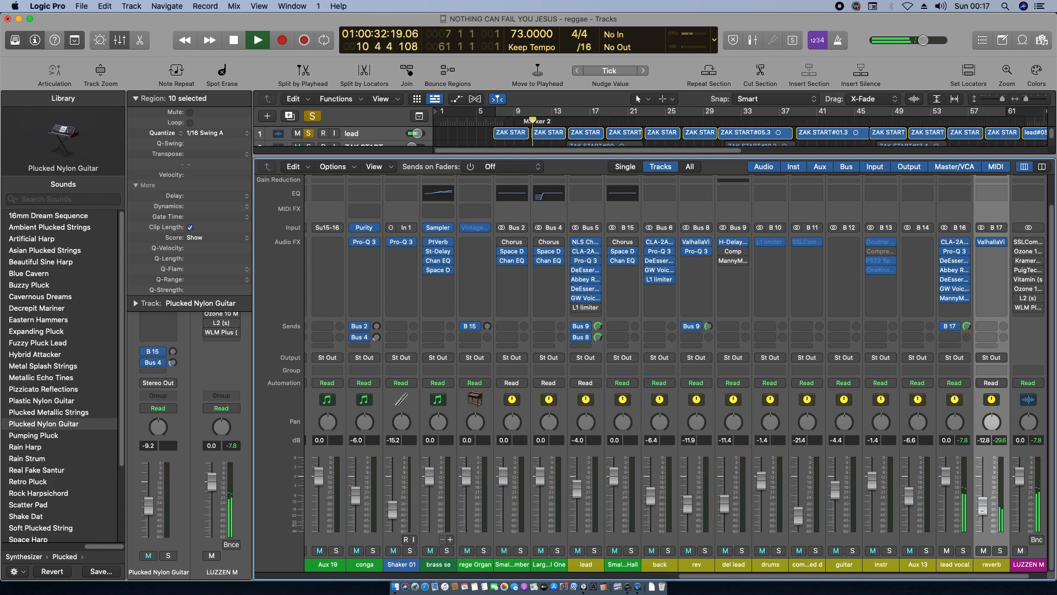
pyautogui.press('space')
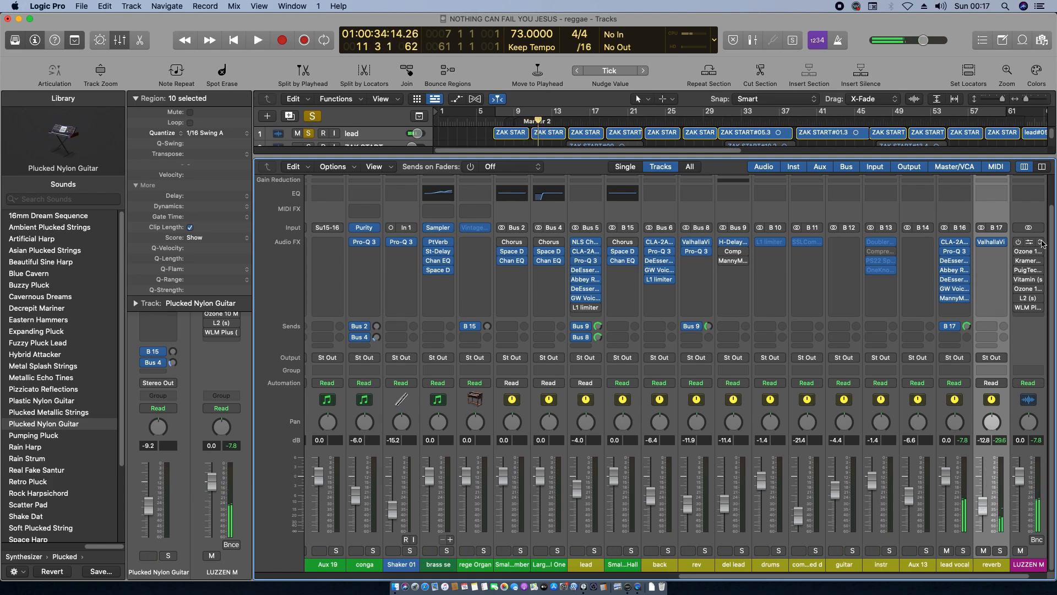
# - Insert a stereo FabFilter Pro-Q 3 after ValhallaVintageVerb on the reverb channel
pyautogui.click(1002, 255)
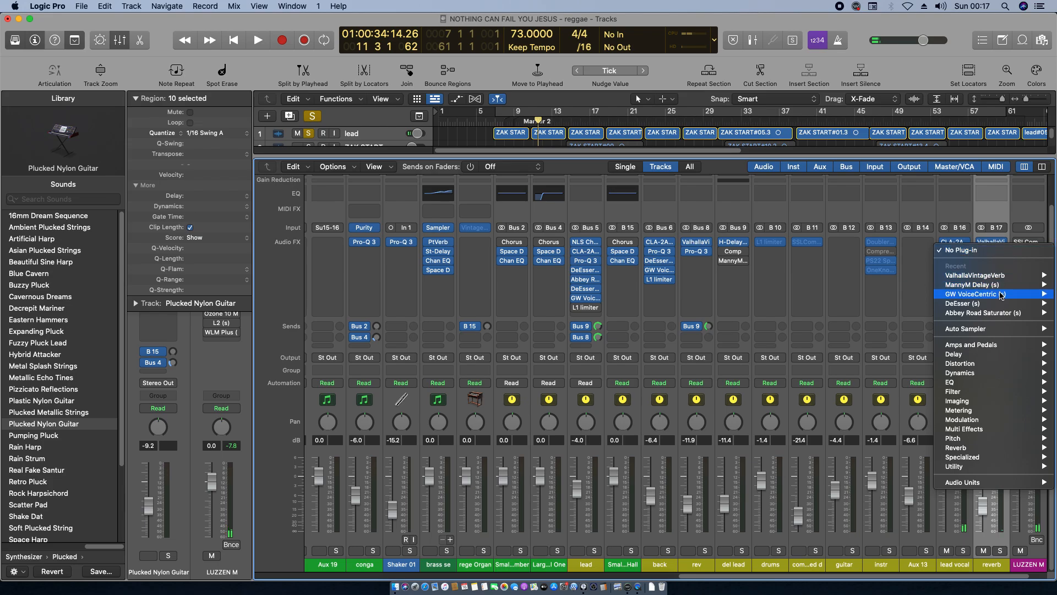
pyautogui.moveTo(997, 484)
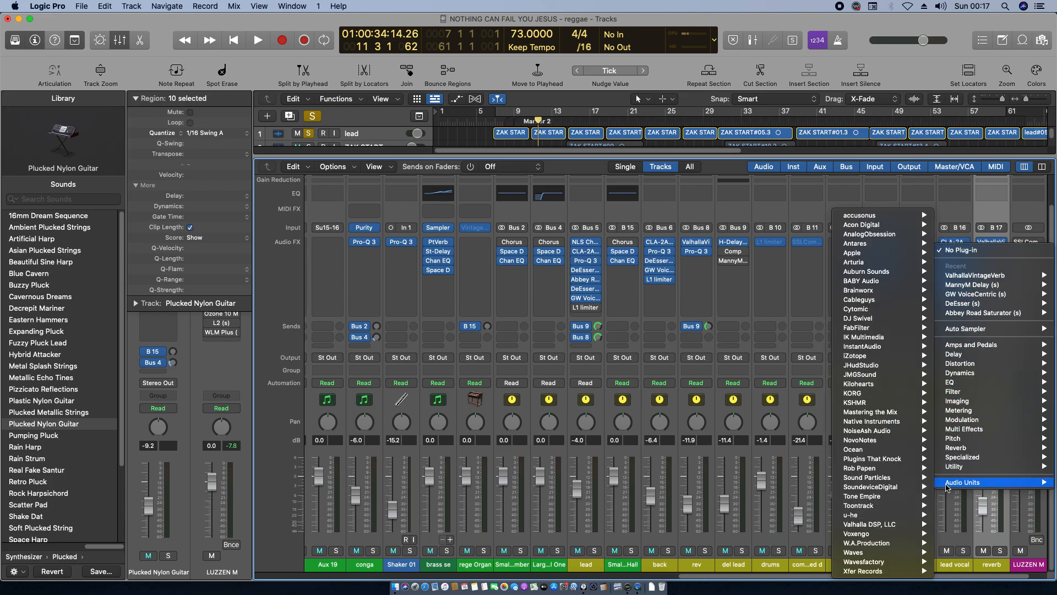
pyautogui.moveTo(851, 328)
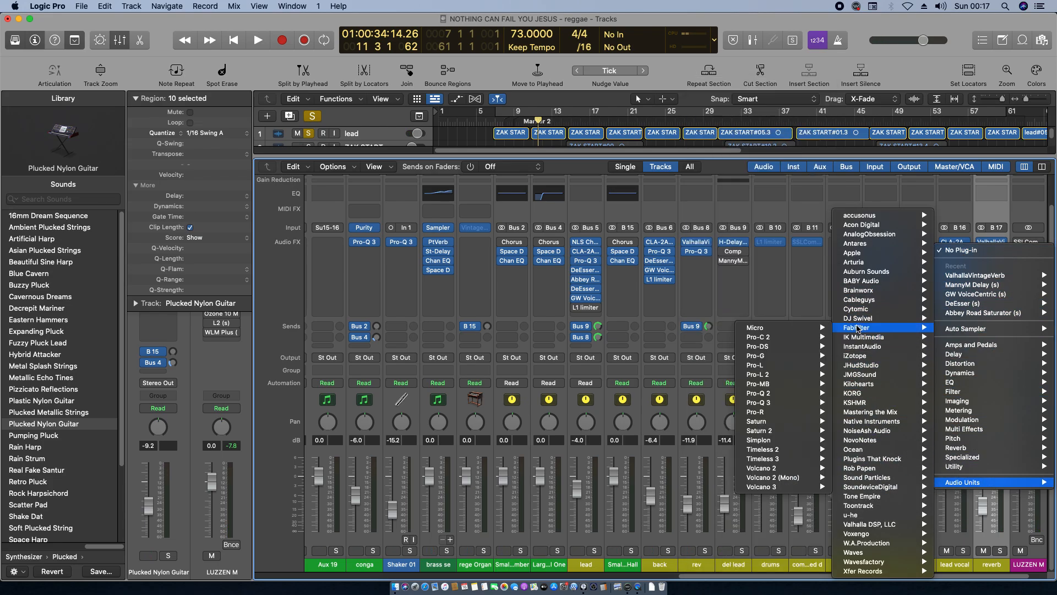
pyautogui.moveTo(799, 405)
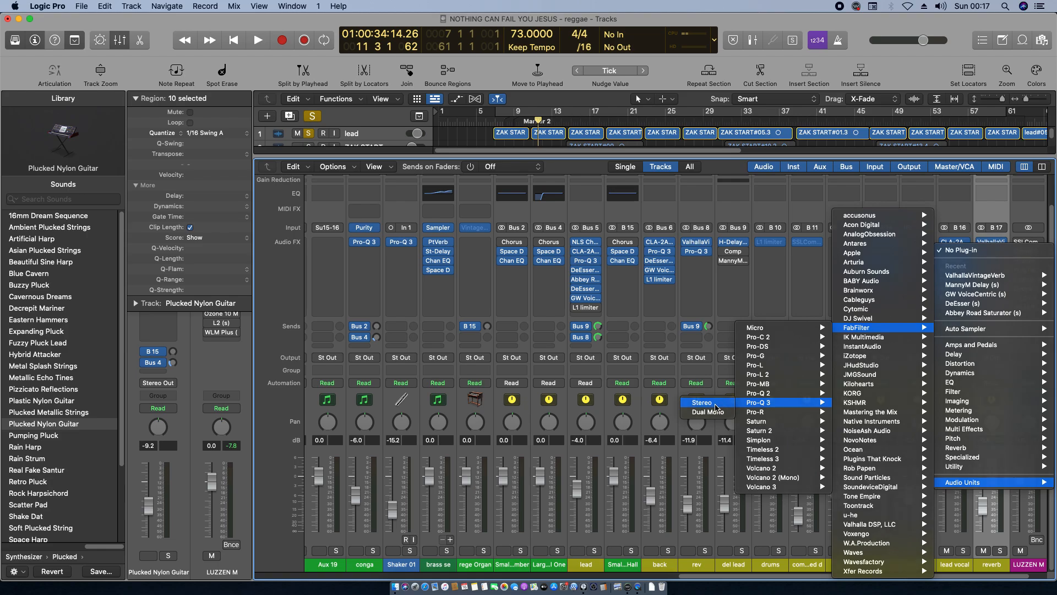
pyautogui.click(715, 406)
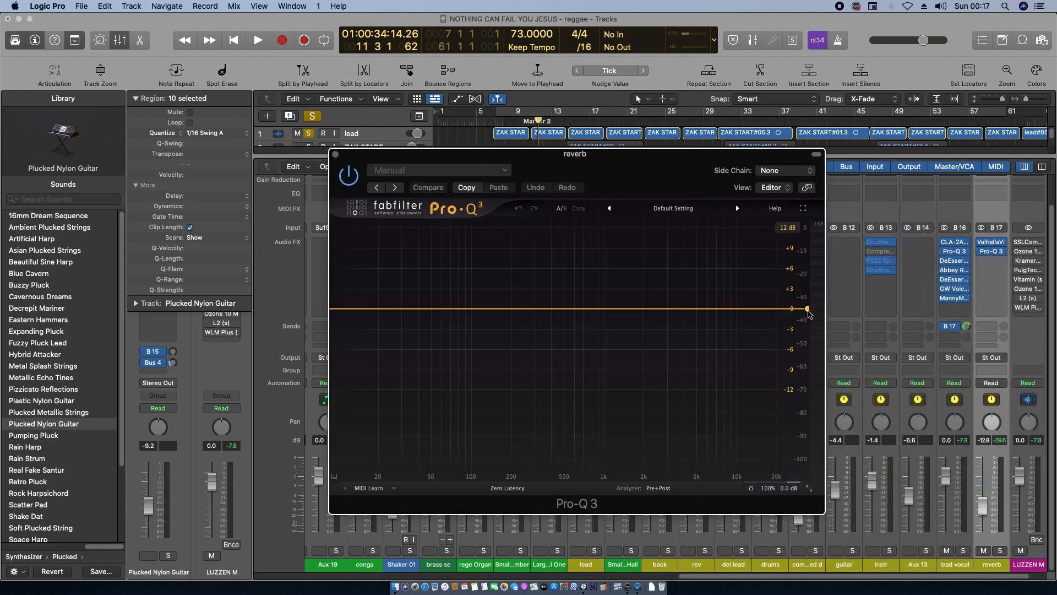
# - Add high-cut and low-cut bands in Pro-Q 3, and set the high cut to about 4857 Hz at 18 dB/oct during playback
pyautogui.click(807, 310)
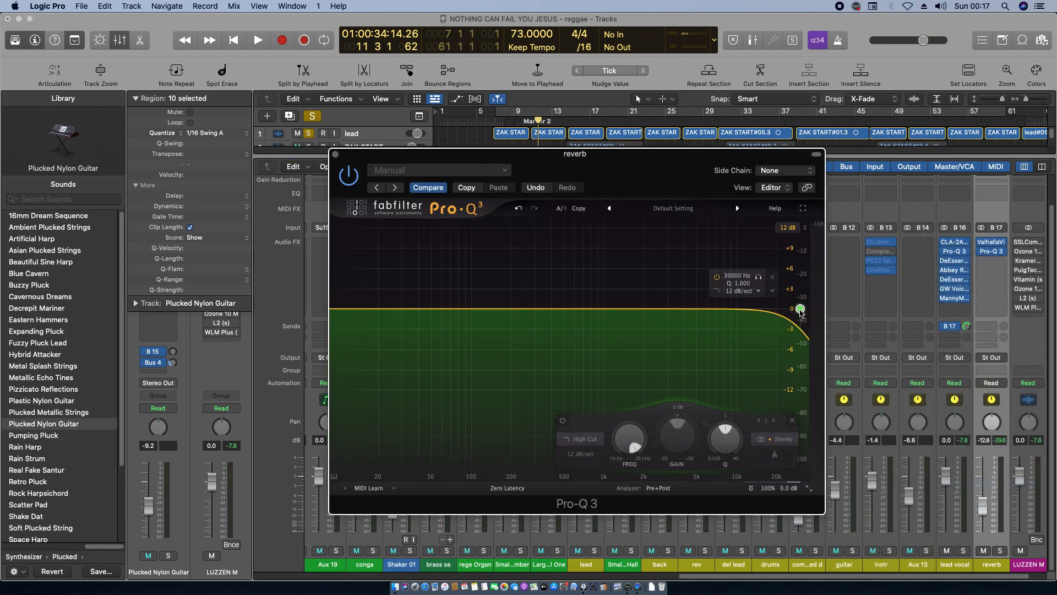
pyautogui.click(333, 309)
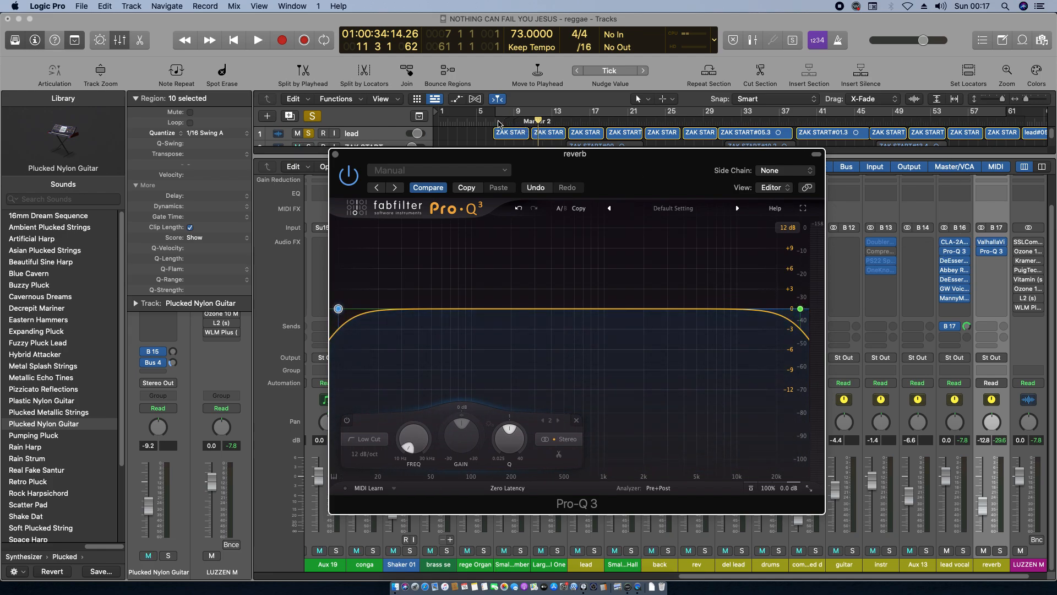
pyautogui.press('space')
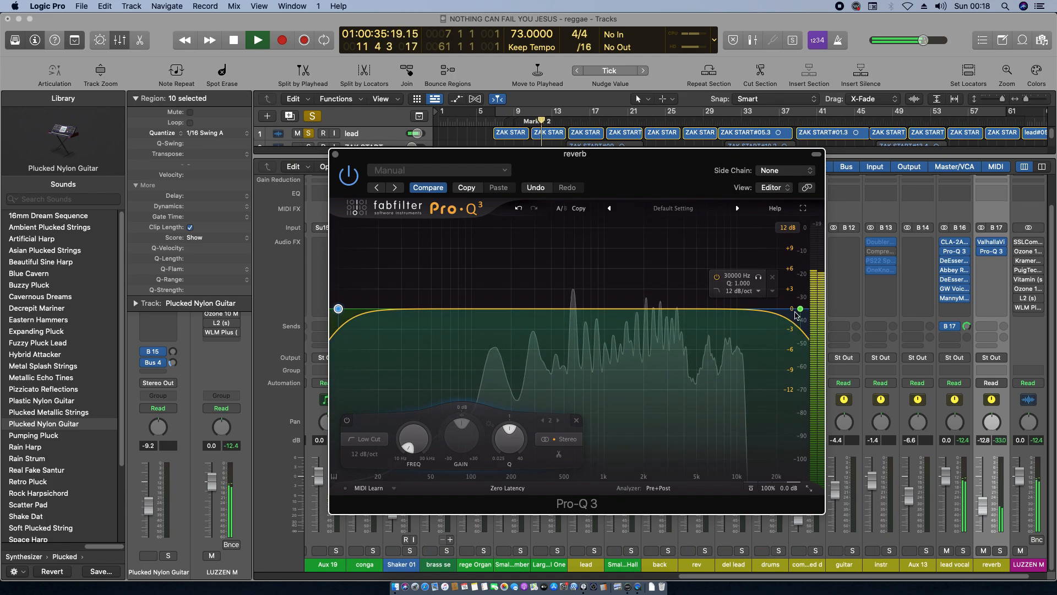
pyautogui.moveTo(800, 309); pyautogui.dragTo(695, 328)
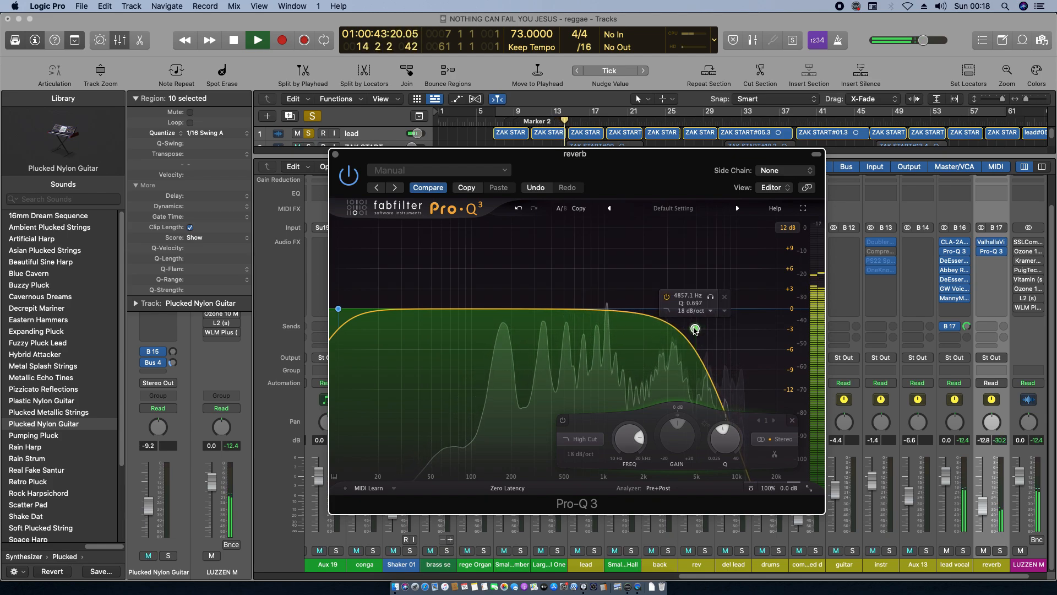
# - Set the low cut to about 264 Hz with an 18 dB/oct slope and move the high cut to about 4305 Hz
pyautogui.click(338, 309)
pyautogui.moveTo(339, 309); pyautogui.dragTo(527, 320)
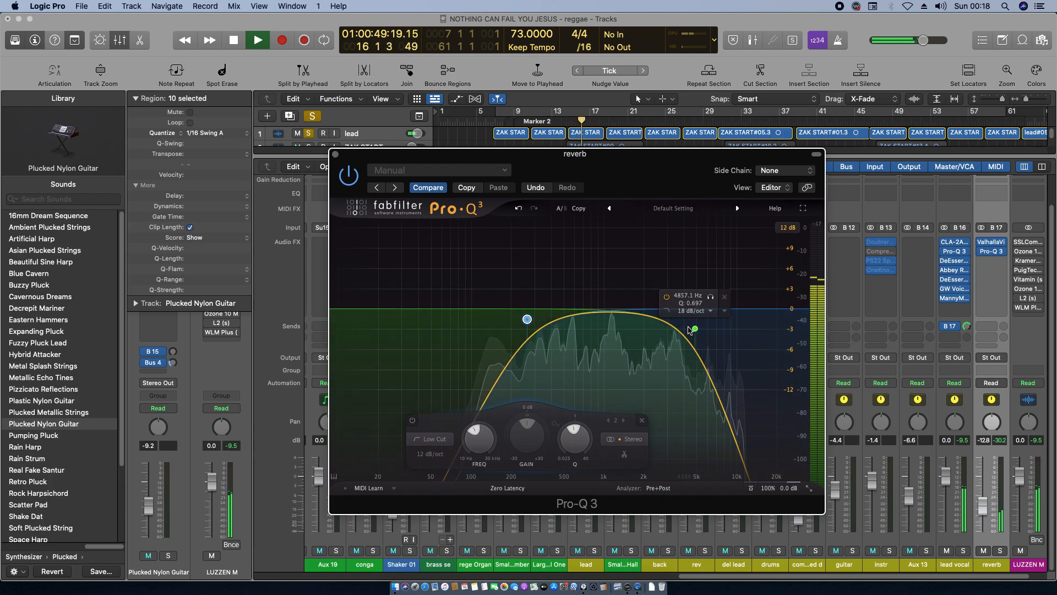
pyautogui.moveTo(696, 330); pyautogui.dragTo(688, 332)
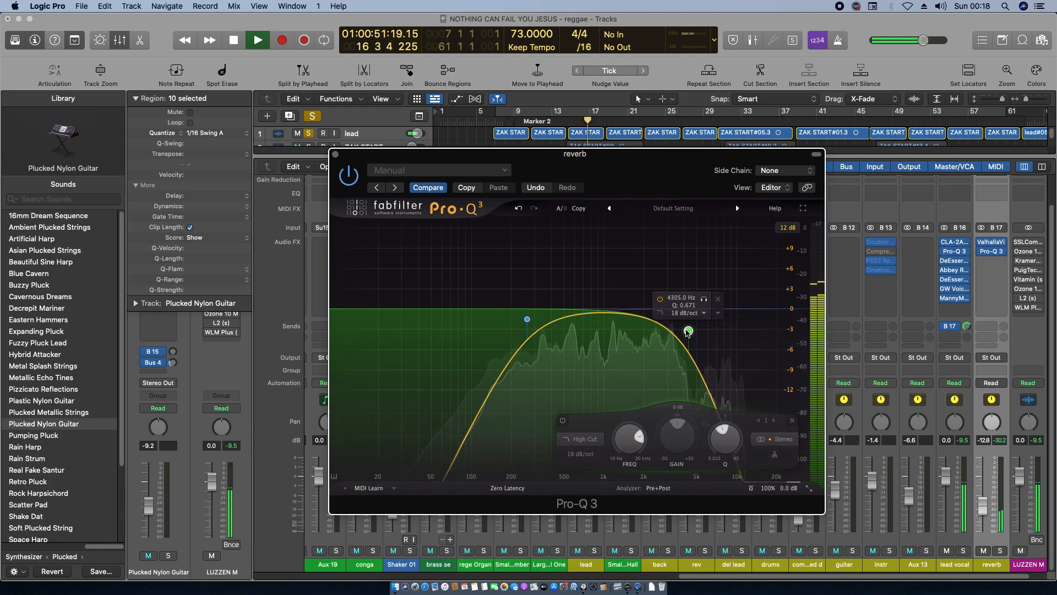
pyautogui.keyDown('alt'); pyautogui.keyDown('shift'); pyautogui.click(527, 320); pyautogui.keyUp('shift'); pyautogui.keyUp('alt')
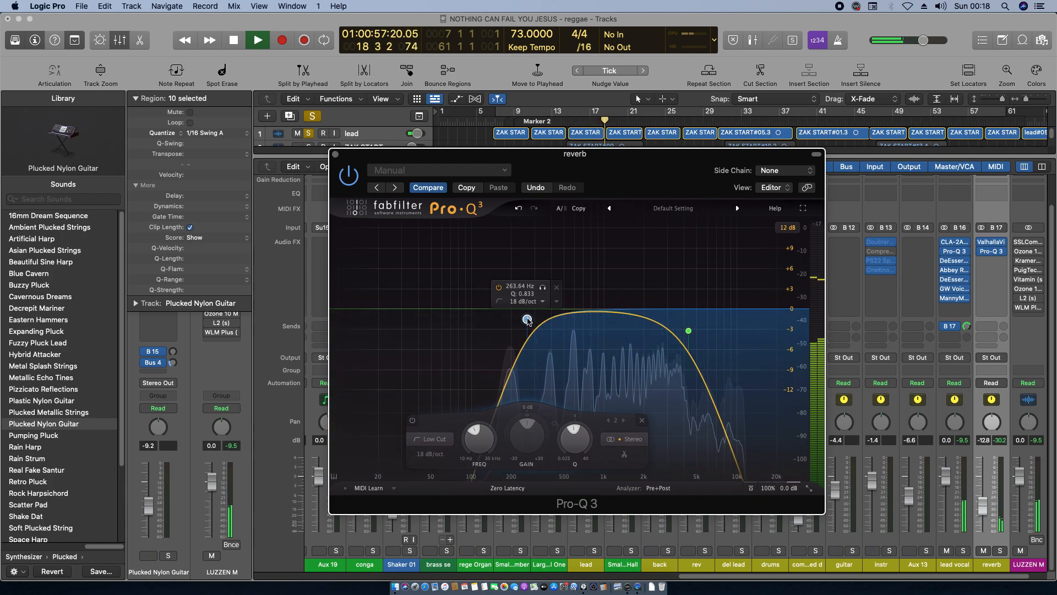
# - Set Pro-Q 3's low cut to about 244 Hz and its high cut to about 4419 Hz, and close the plug-in
pyautogui.moveTo(527, 320); pyautogui.dragTo(522, 320)
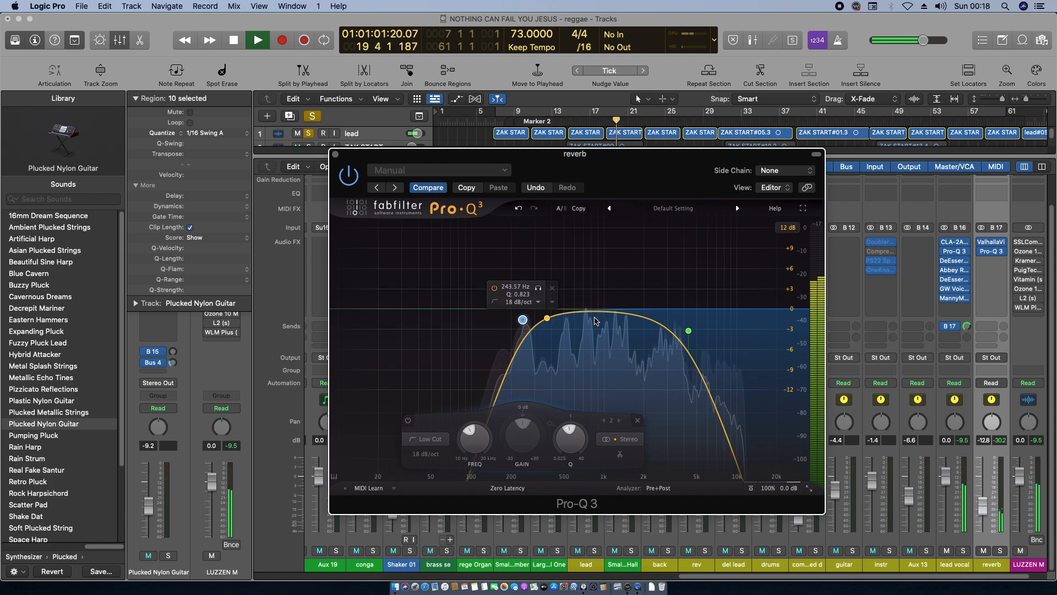
pyautogui.click(688, 330)
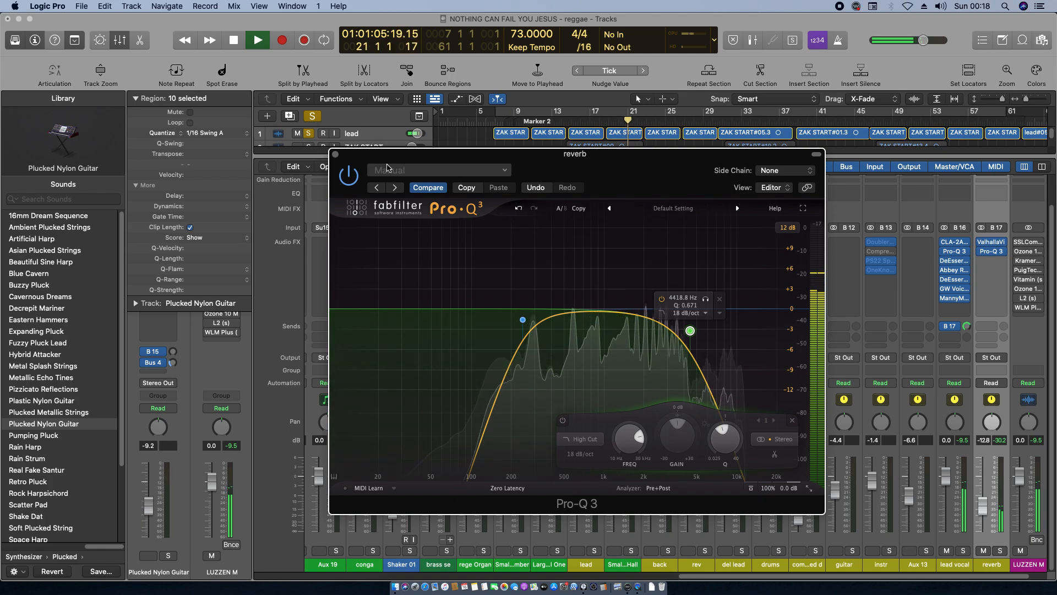
pyautogui.click(336, 156)
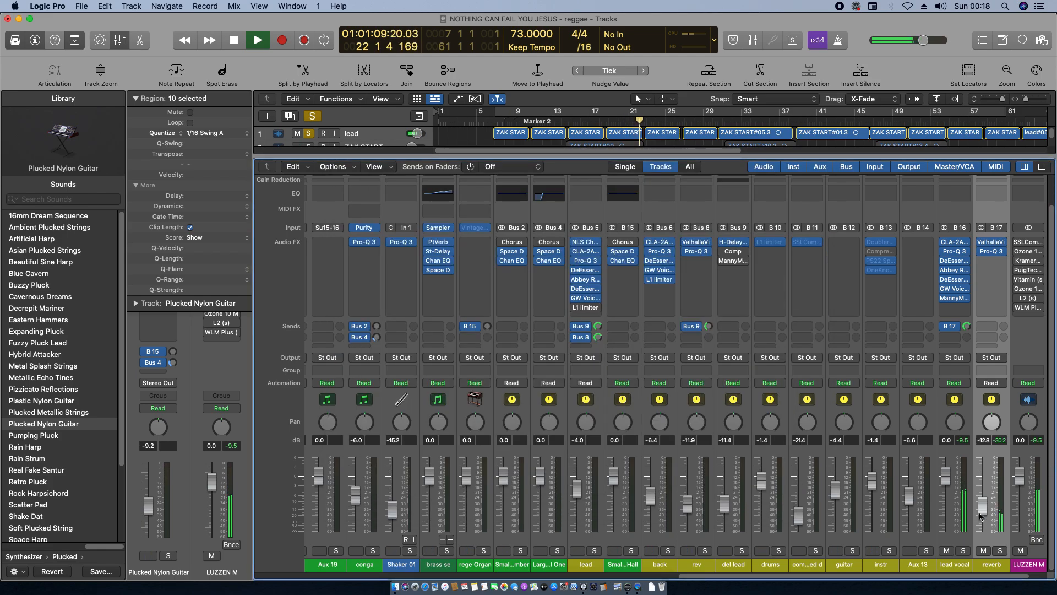
# - Raise the reverb channel fader to about -11.2 dB while the song plays, and stop playback
pyautogui.moveTo(982, 505)
pyautogui.mouseDown()
pyautogui.moveTo(983, 489)
pyautogui.moveTo(983, 502)
pyautogui.mouseUp()
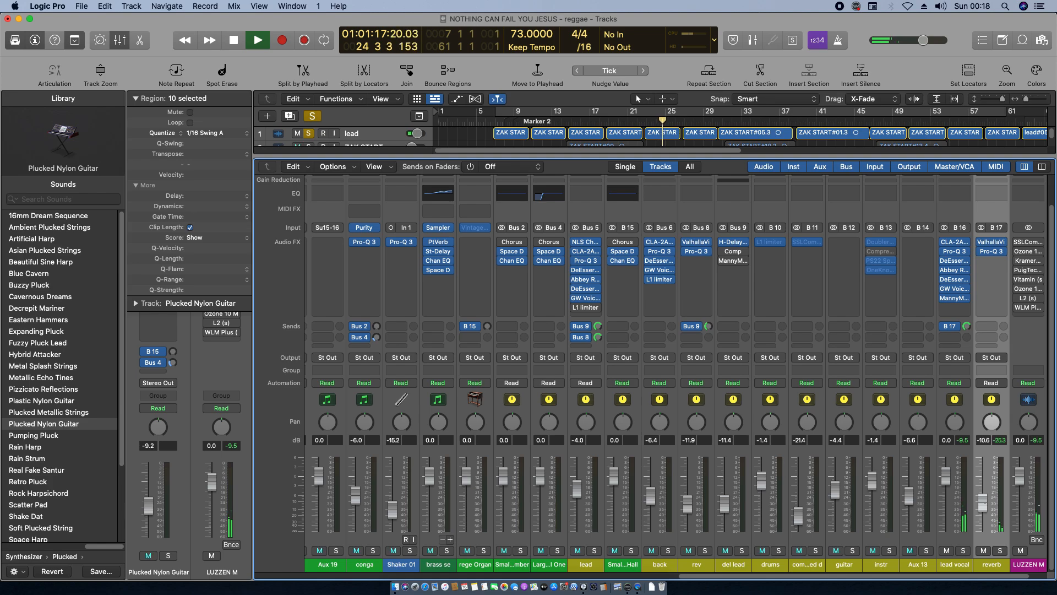
pyautogui.moveTo(984, 503); pyautogui.dragTo(984, 503)
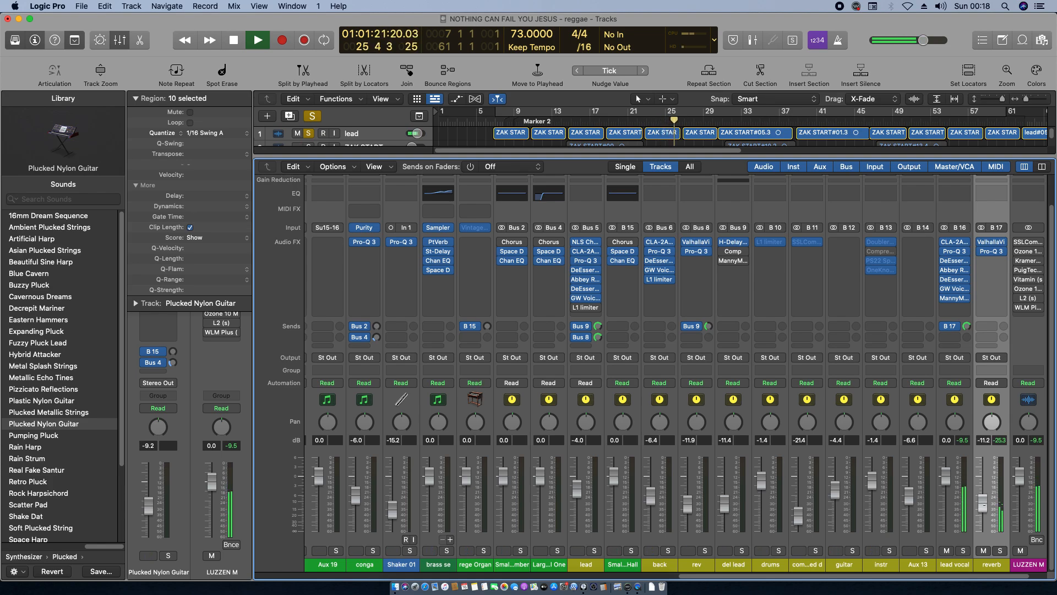
pyautogui.press('space')
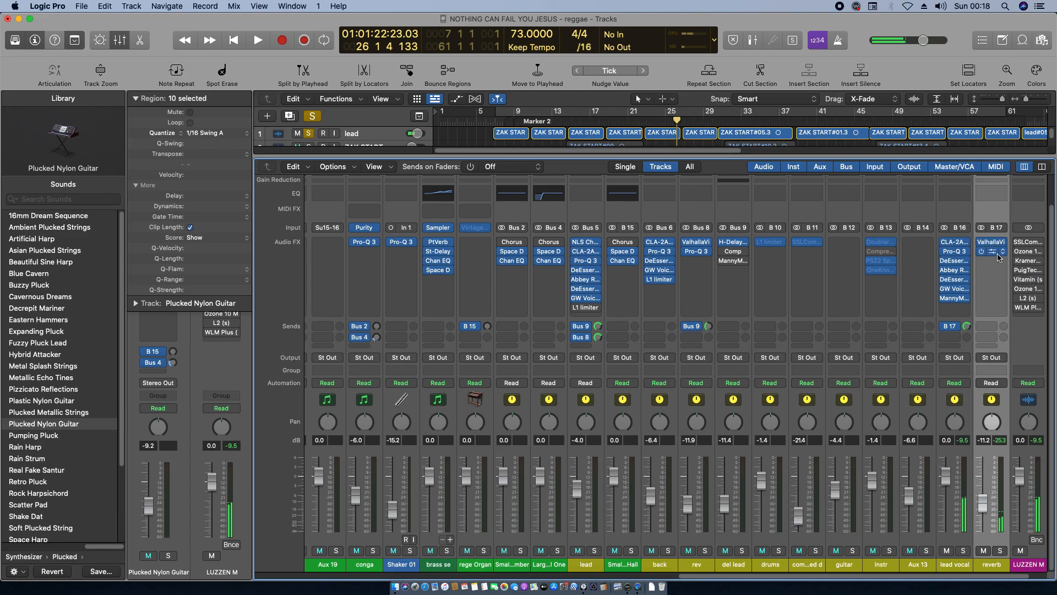
# - Review the low-cut and high-cut curve in the reverb channel's Pro-Q 3 with playback stopped
pyautogui.click(994, 252)
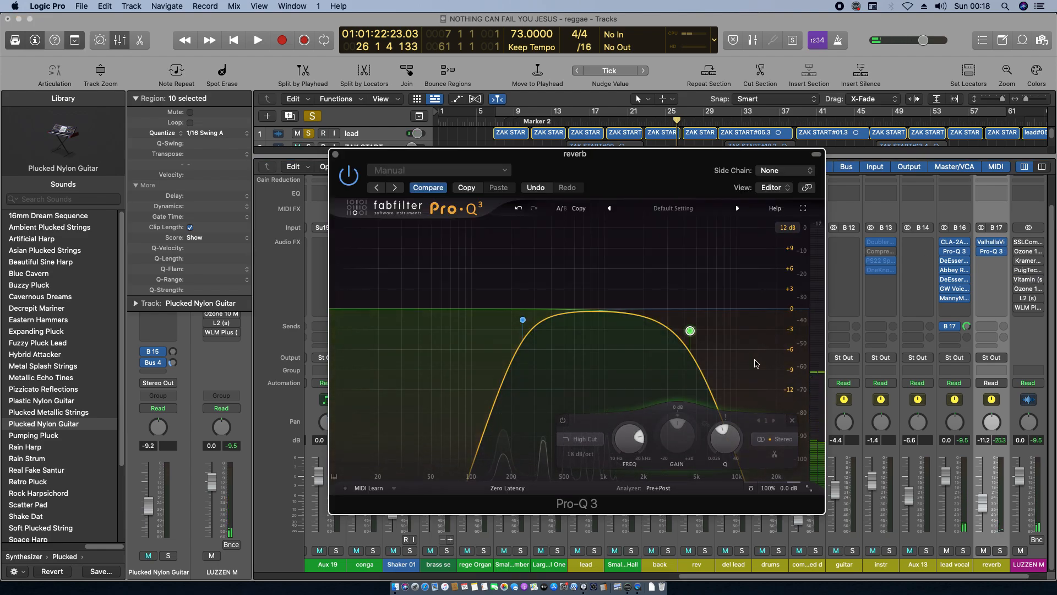
pyautogui.moveTo(479, 328)
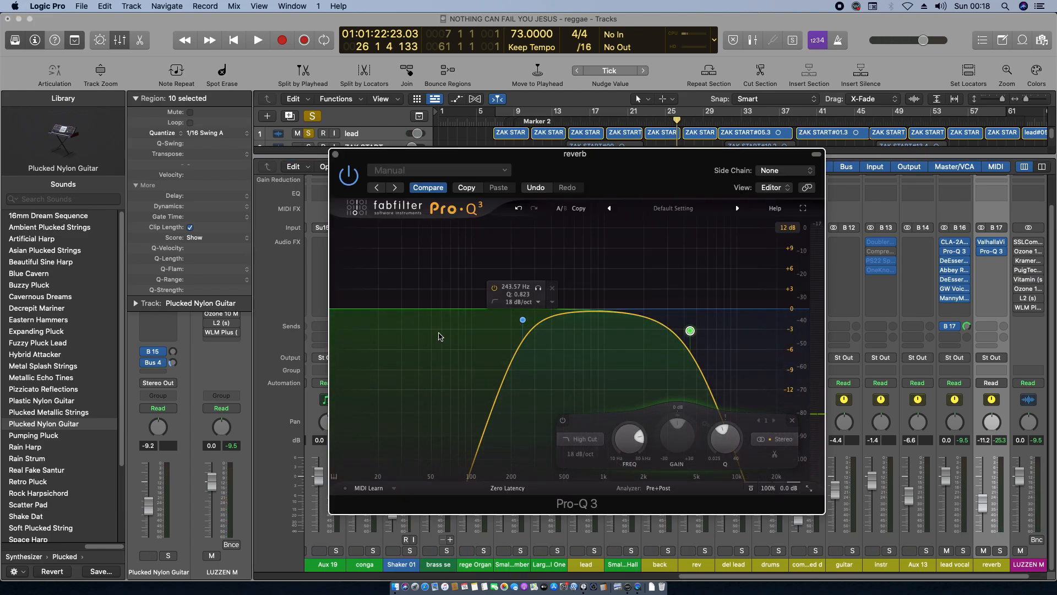
pyautogui.moveTo(553, 164); pyautogui.dragTo(404, 118)
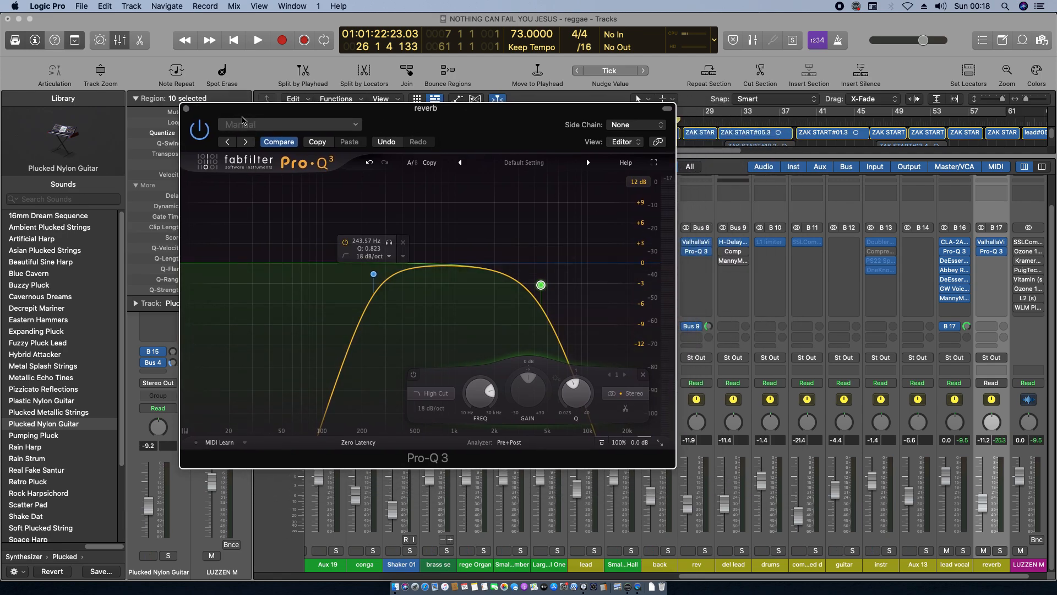
pyautogui.click(186, 110)
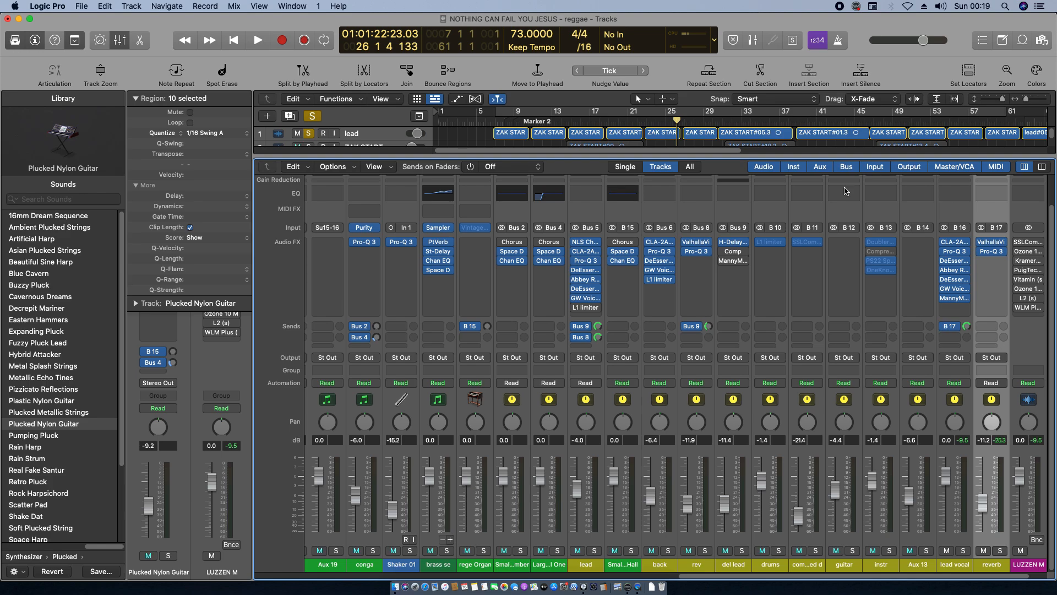
# - Play from around bar 8 and raise the reverb channel fader to about -10.0 dB, using the channel's mute to compare
pyautogui.click(515, 115)
pyautogui.press('space')
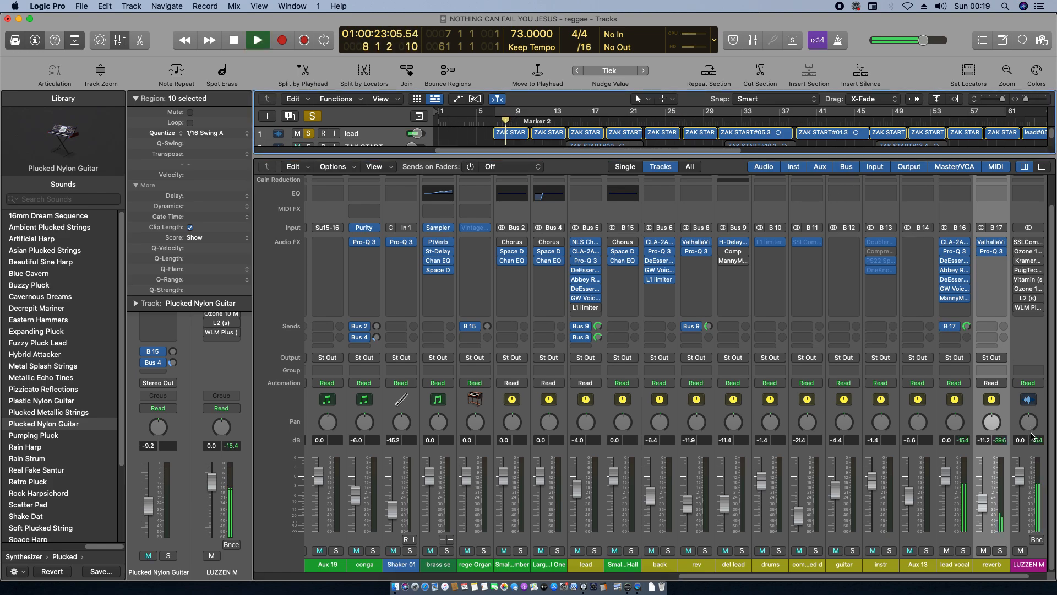
pyautogui.moveTo(985, 508); pyautogui.dragTo(985, 505)
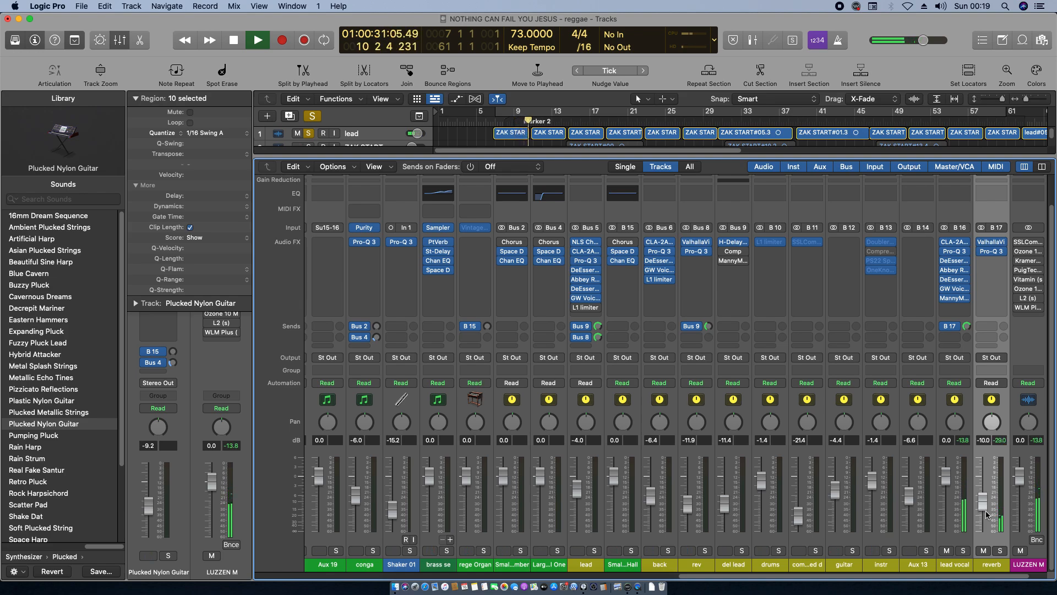
pyautogui.click(984, 551)
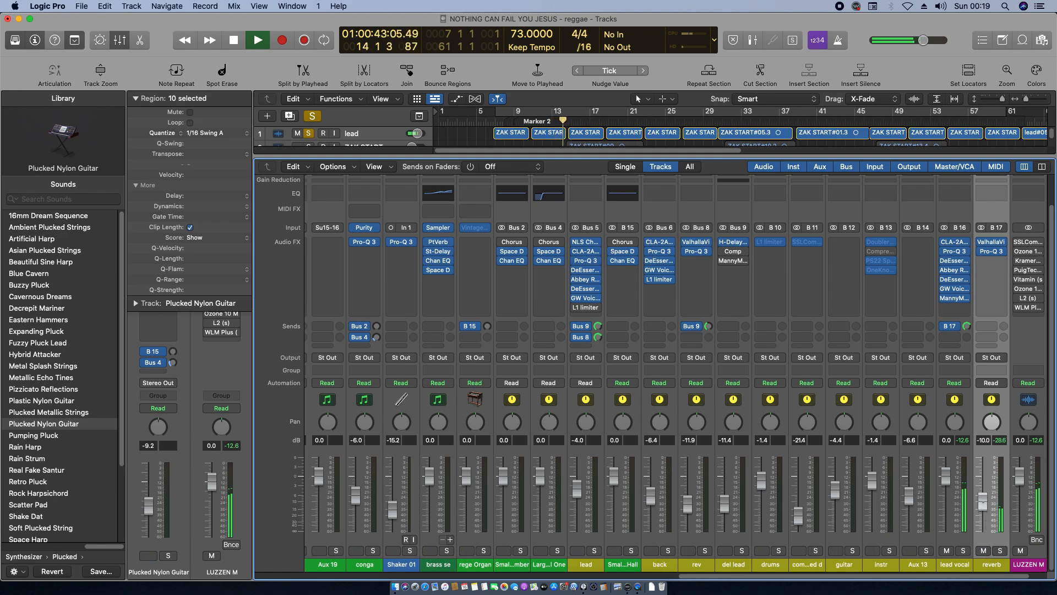
# - Set the high cut in the reverb channel's Pro-Q 3 to about 3998 Hz during playback, stop the song and close the plug-in
pyautogui.click(992, 252)
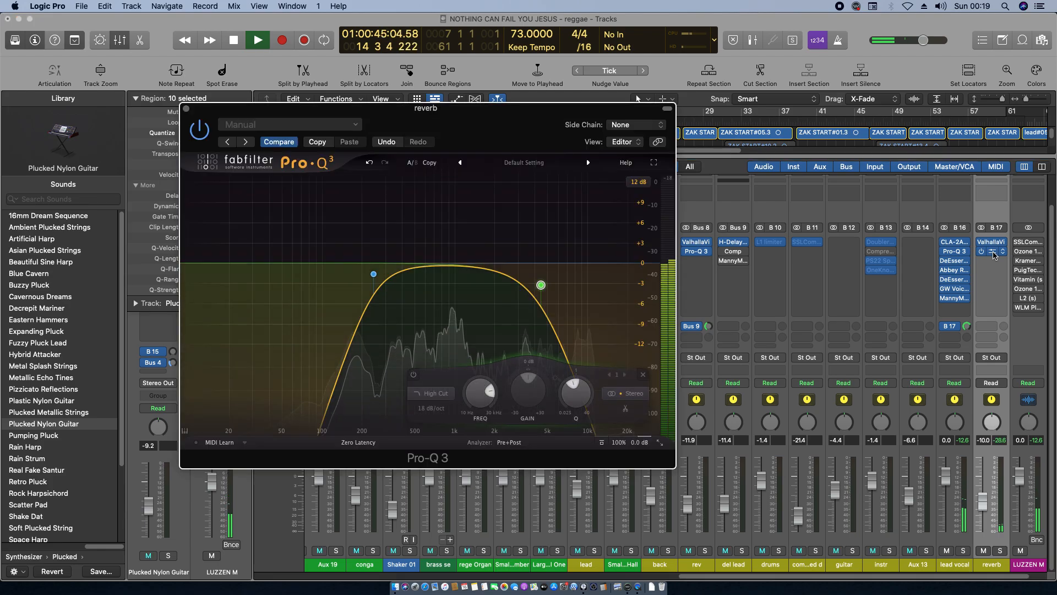
pyautogui.moveTo(542, 288)
pyautogui.moveTo(543, 287); pyautogui.dragTo(554, 286)
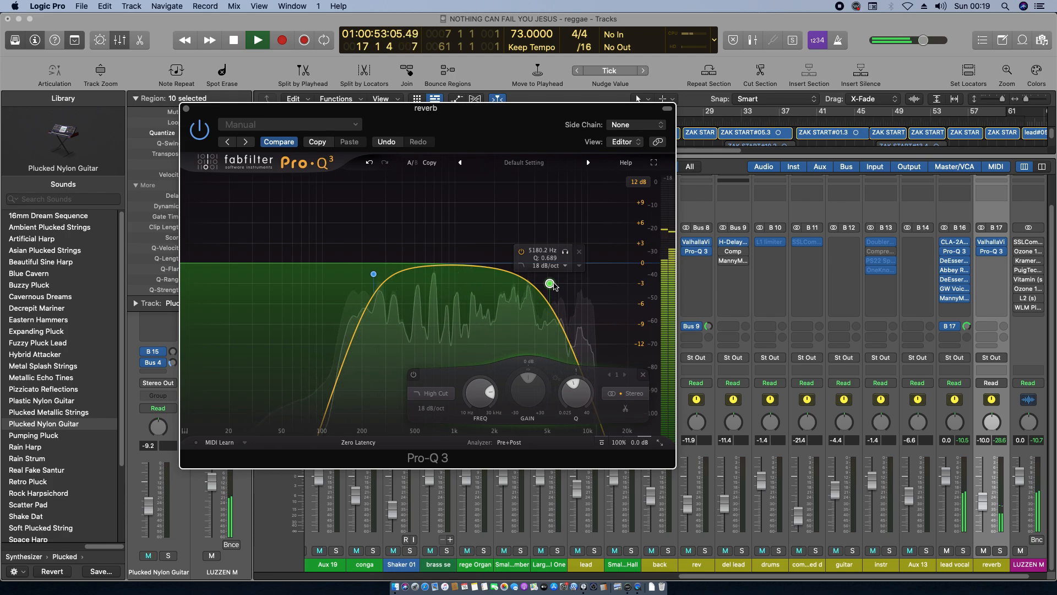
pyautogui.moveTo(551, 284); pyautogui.dragTo(540, 286)
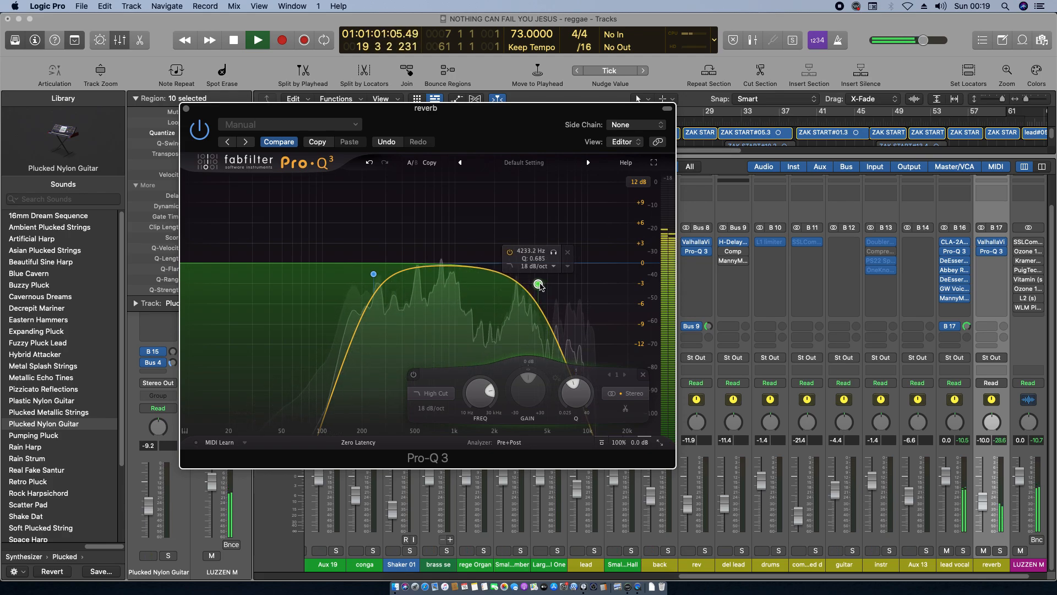
pyautogui.moveTo(539, 284); pyautogui.dragTo(534, 285)
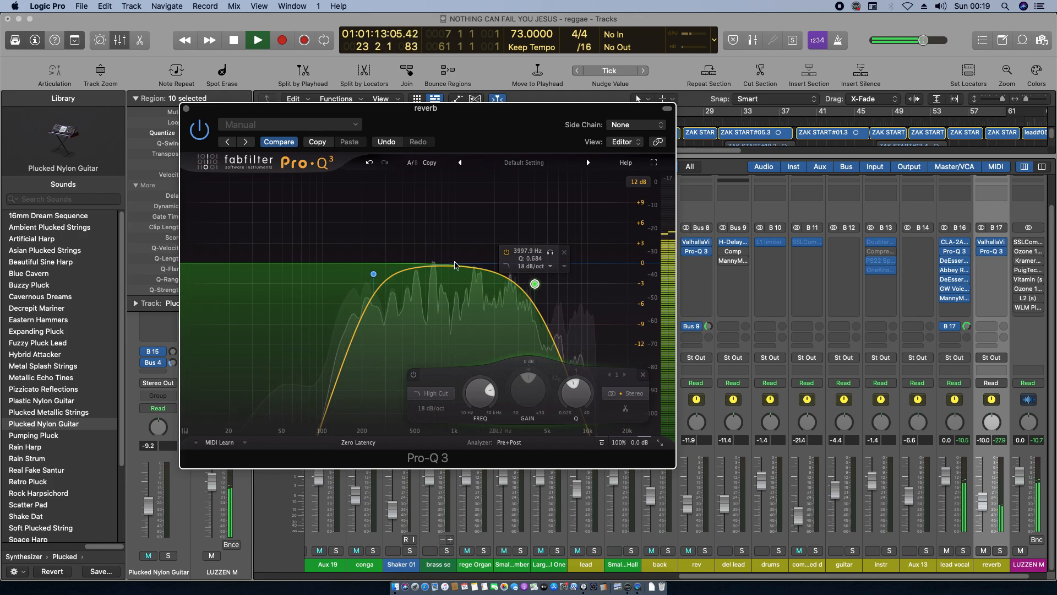
pyautogui.press('space')
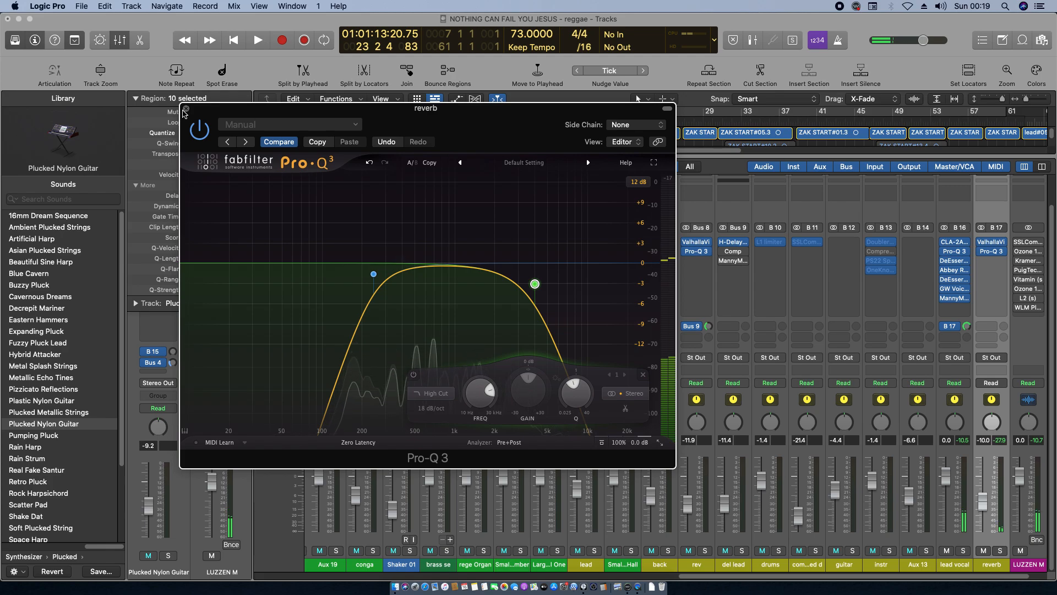
pyautogui.click(185, 109)
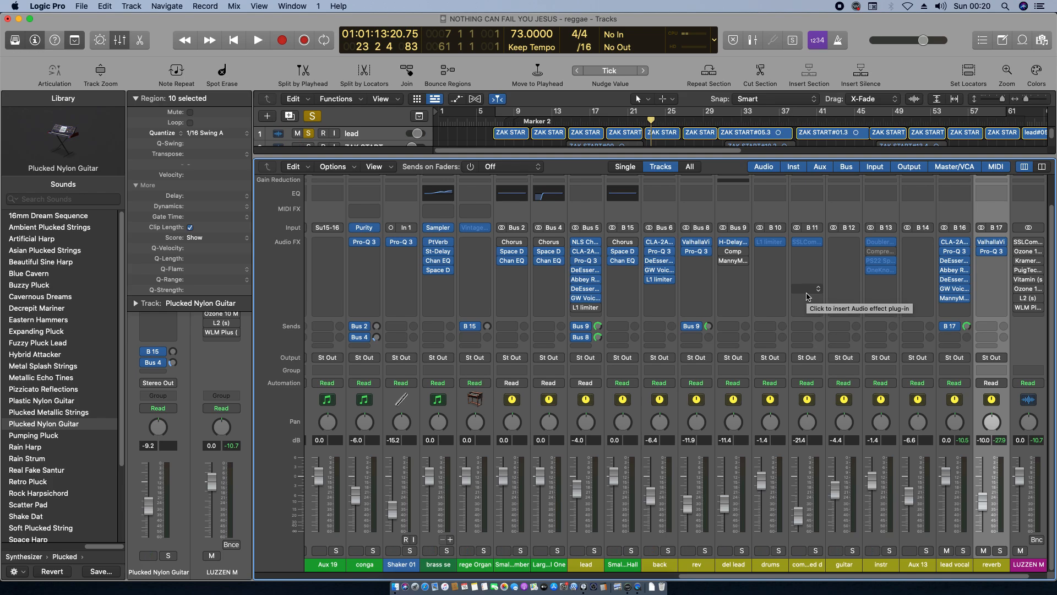
# - Play the song from around bar 30 to check the lead vocal with its reverb
pyautogui.click(720, 122)
pyautogui.press('space')
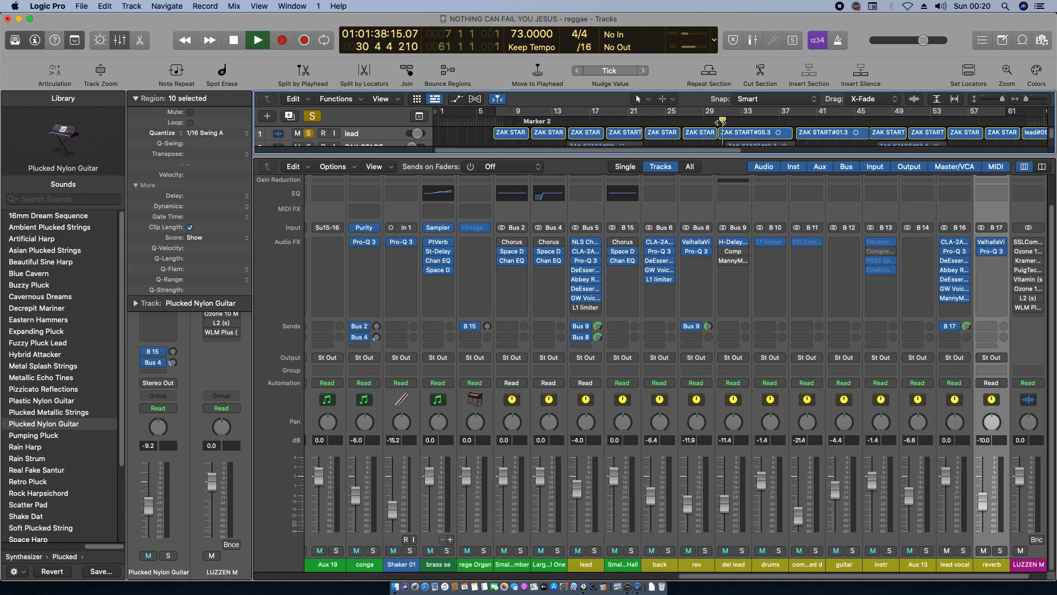